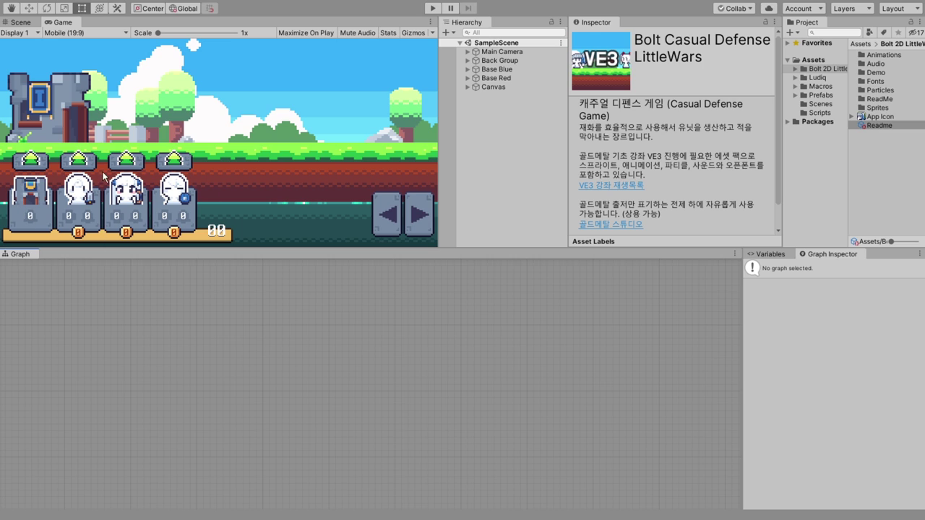
# Switch from the Game view to the Scene view and select Base Red to show its flow graph.
pyautogui.click(21, 23)
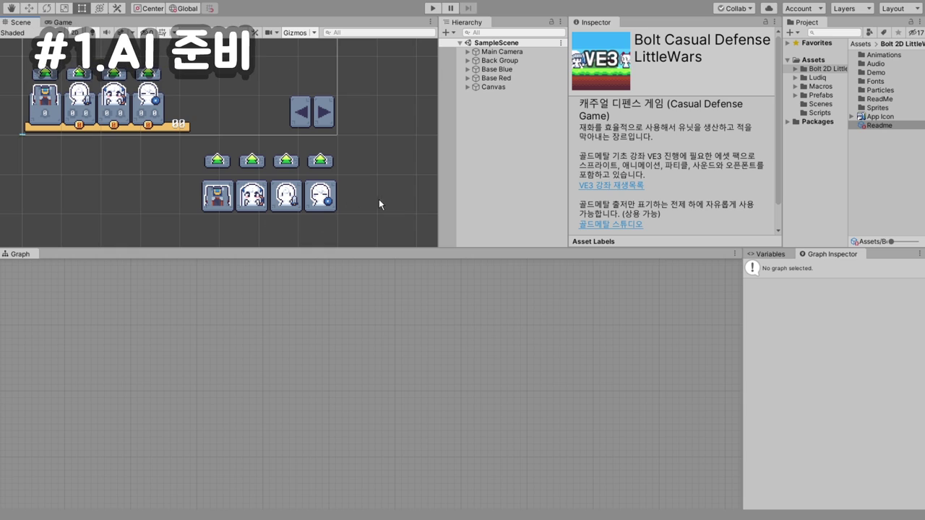
pyautogui.click(496, 80)
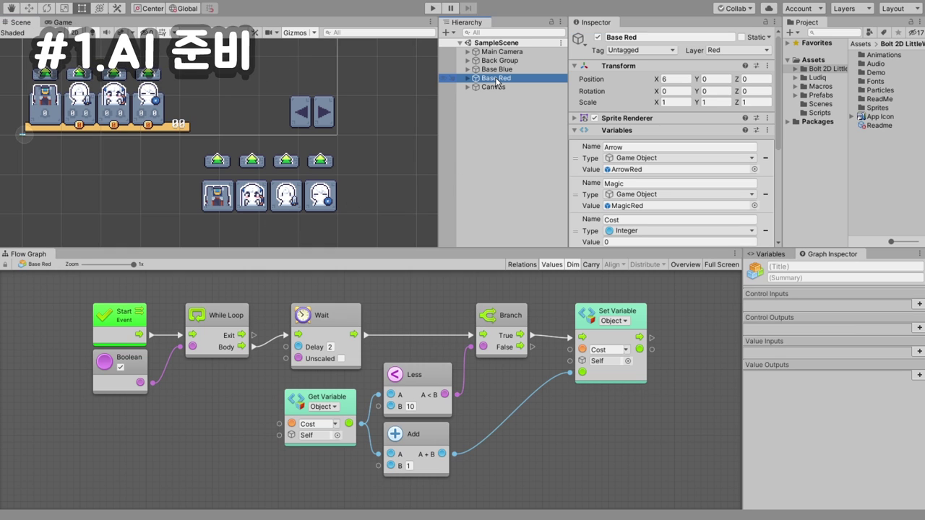
# Create an empty child object under Base Red and rename it AI.
pyautogui.rightClick(496, 79)
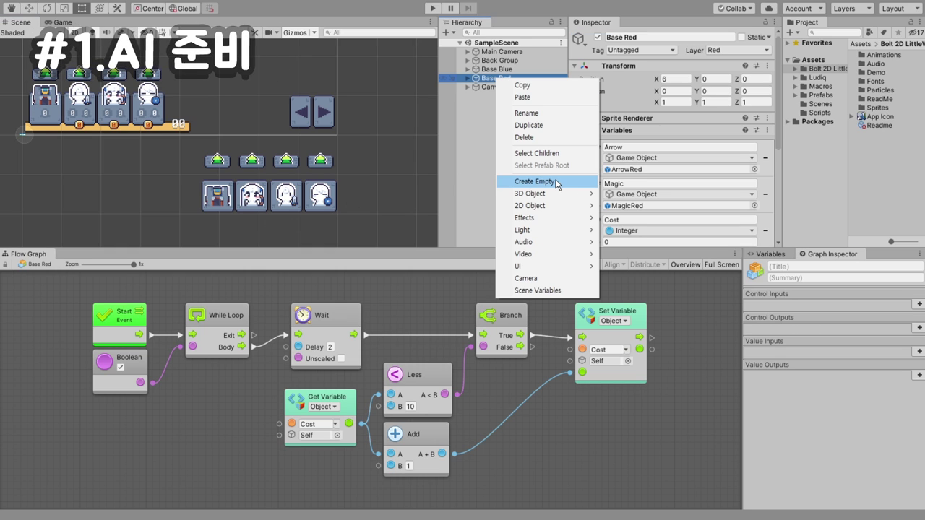
pyautogui.click(556, 184)
pyautogui.click(640, 37)
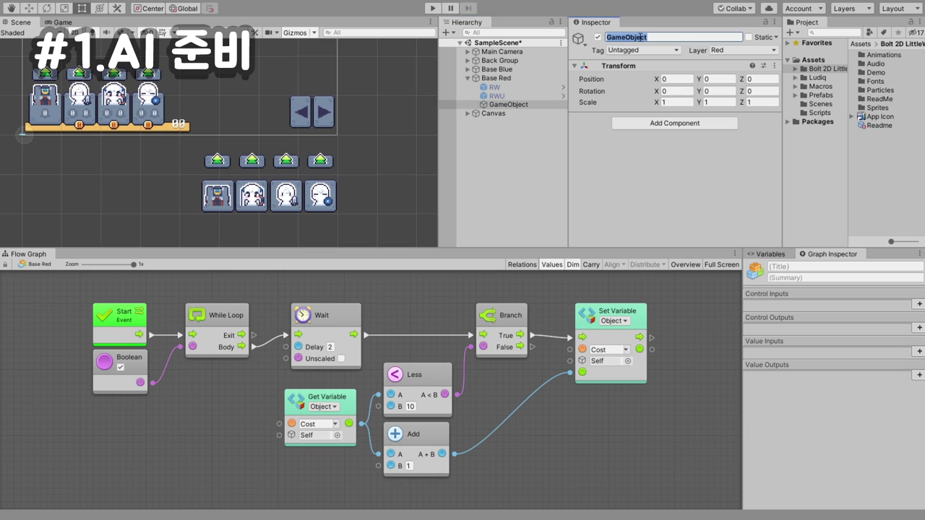
pyautogui.write('AI')
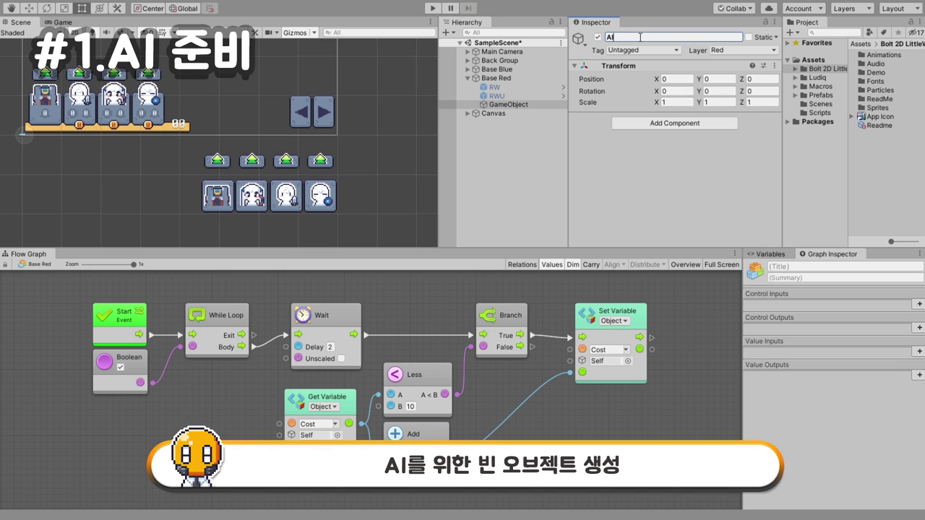
pyautogui.press('Return')
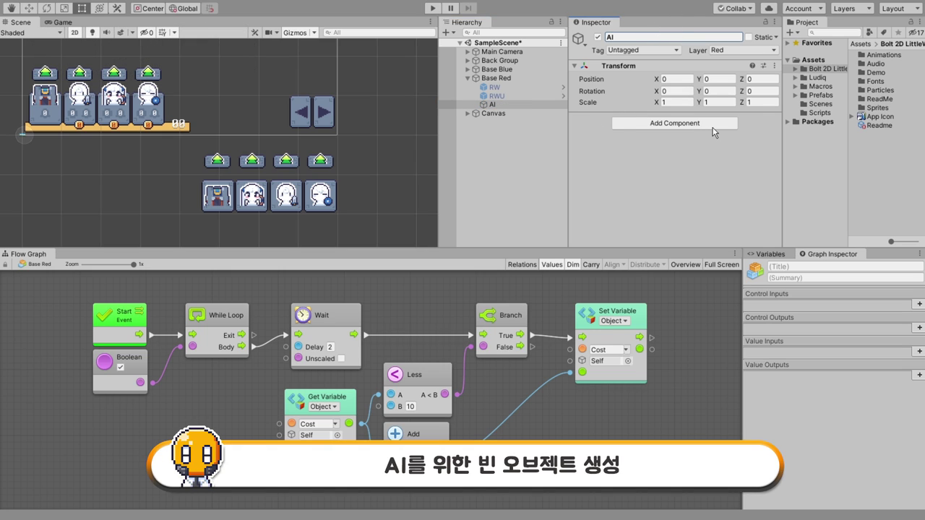
# Add a Bolt Flow Machine component to the AI object.
pyautogui.click(712, 127)
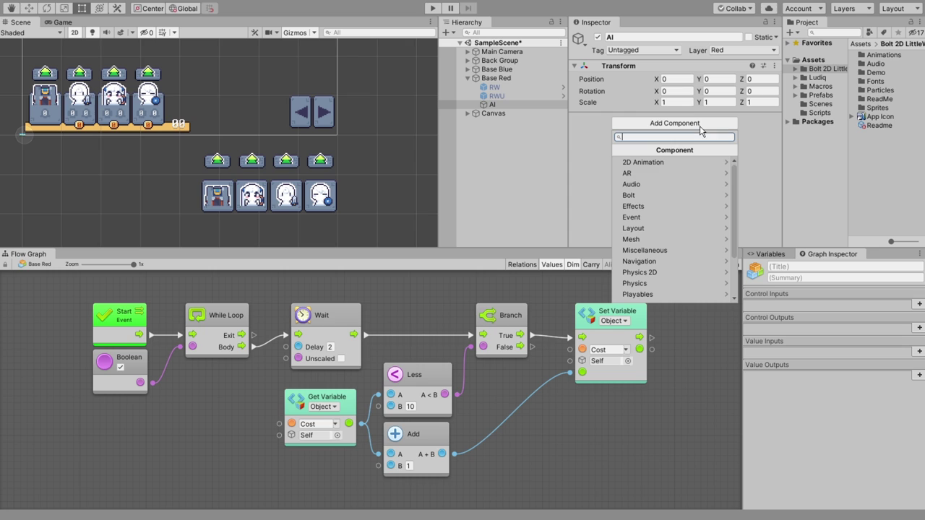
pyautogui.click(656, 195)
pyautogui.click(670, 164)
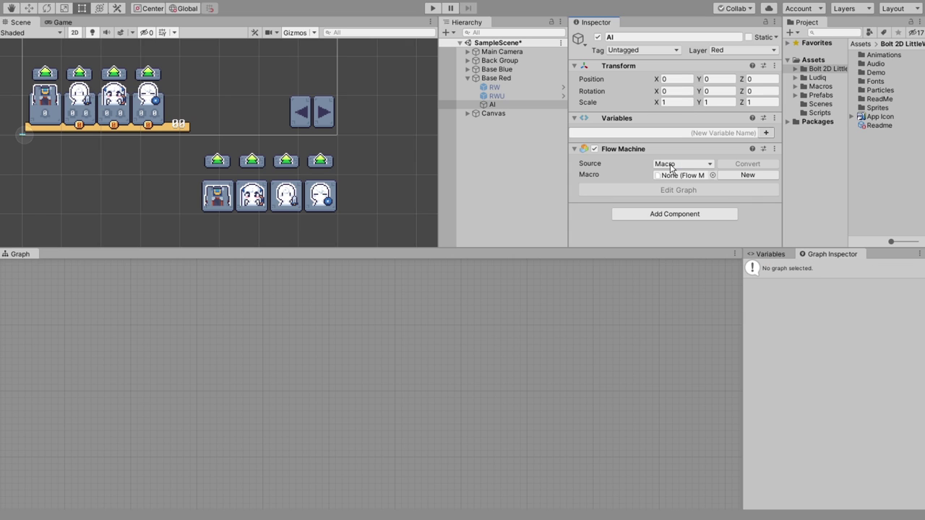
# Create a new flow macro named AI in the Macros folder.
pyautogui.click(746, 177)
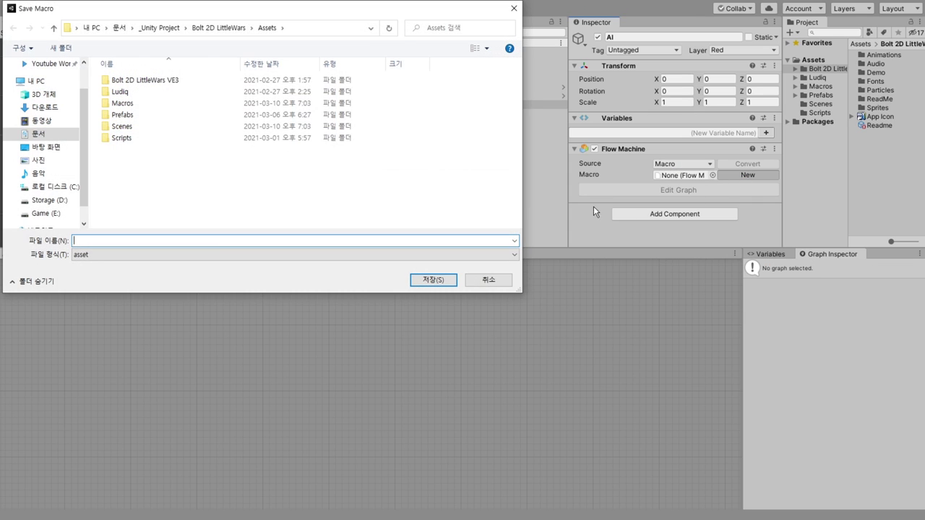
pyautogui.click(160, 104)
pyautogui.doubleClick(159, 103)
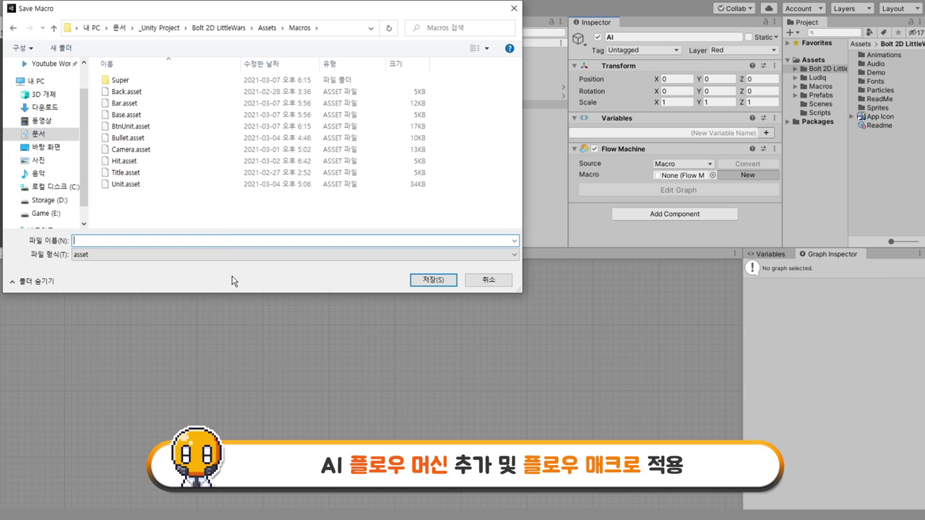
pyautogui.write('AI')
pyautogui.click(439, 283)
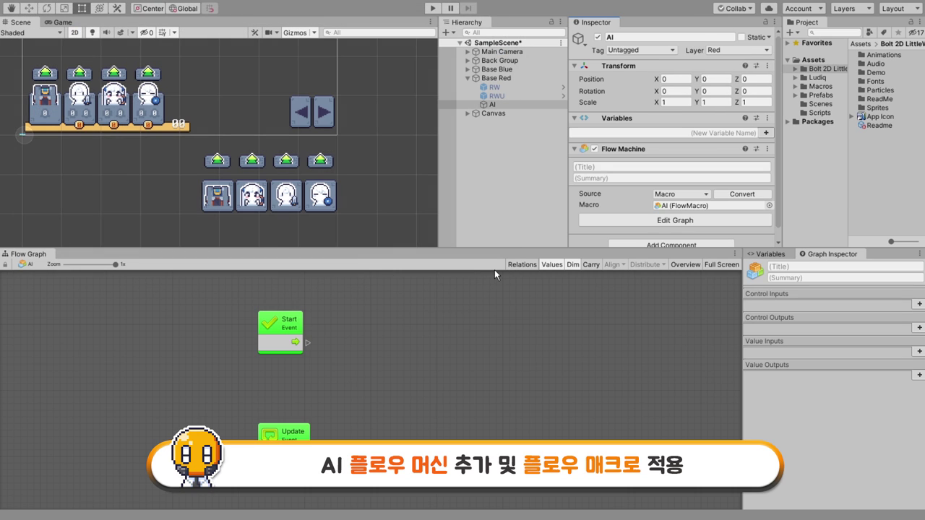
# Delete the default Update event from the AI graph, keeping only Start.
pyautogui.click(738, 224)
pyautogui.click(284, 437)
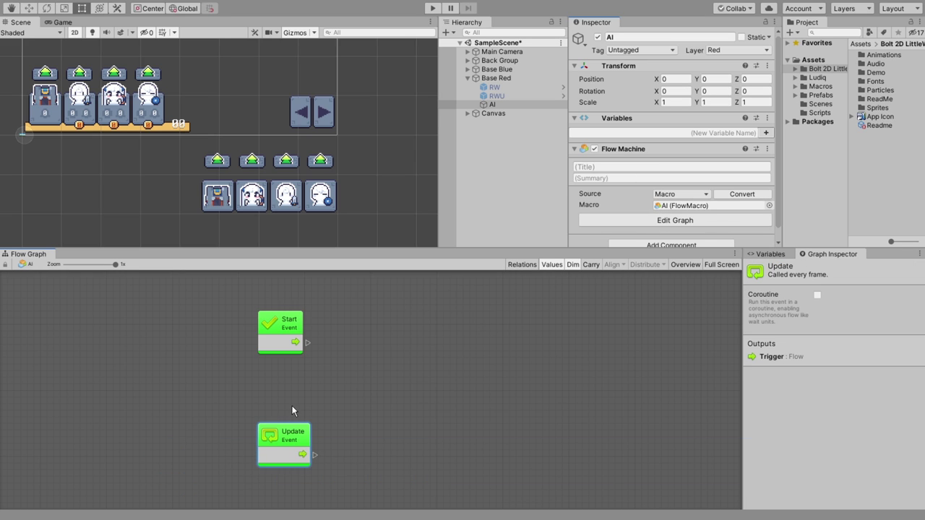
pyautogui.press('Delete')
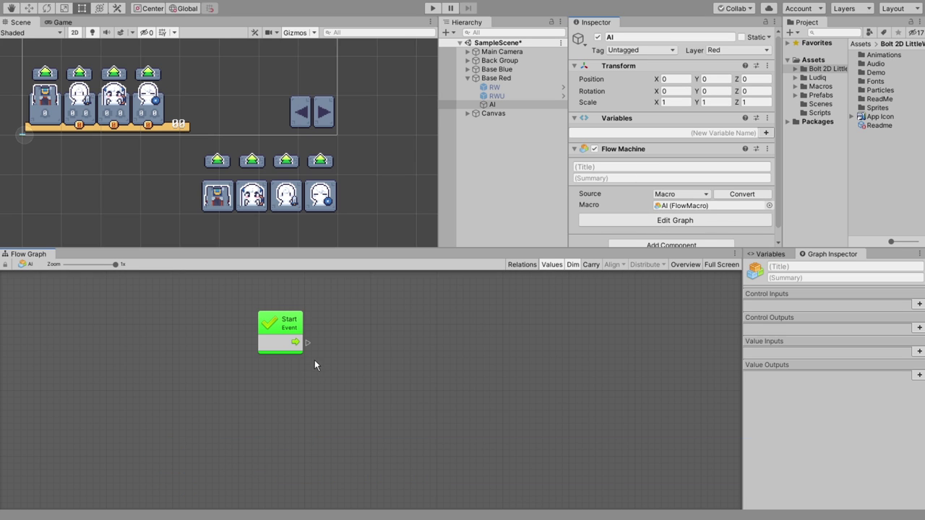
# Turn on Coroutine for the AI graph's Start event node in the Graph Inspector.
pyautogui.moveTo(104, 192); pyautogui.dragTo(213, 169, button='middle')
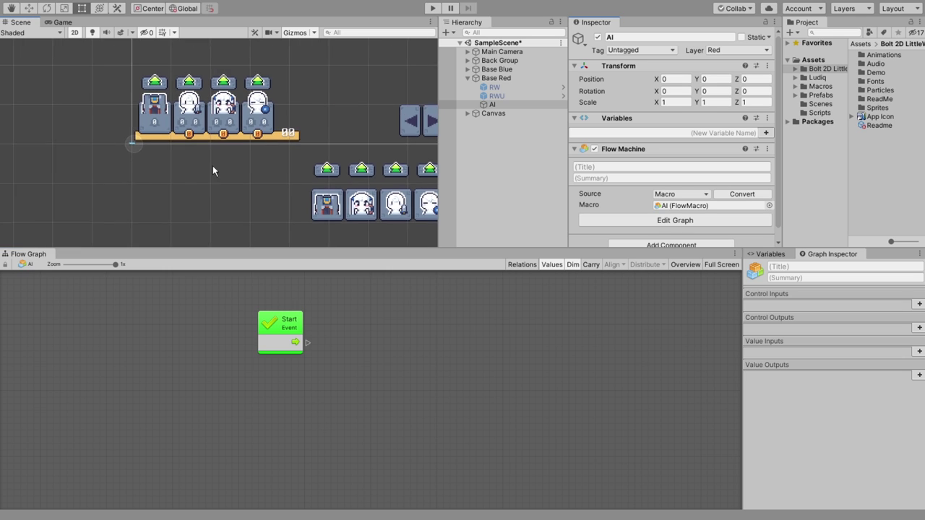
pyautogui.scroll(3, 243, 138)
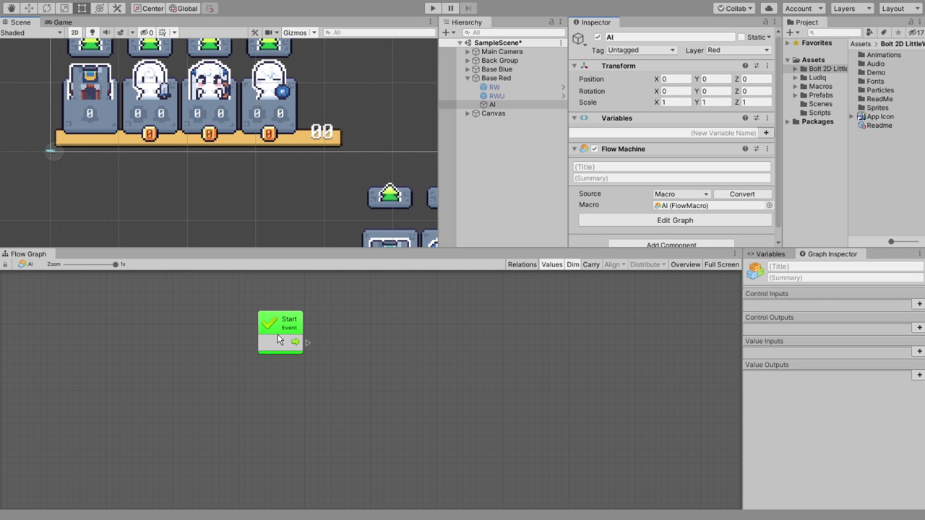
pyautogui.click(285, 338)
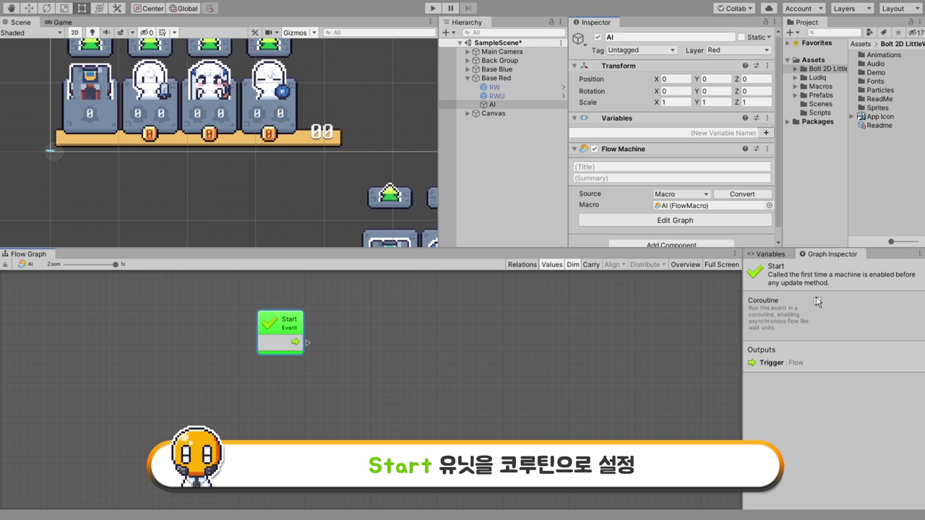
pyautogui.click(817, 301)
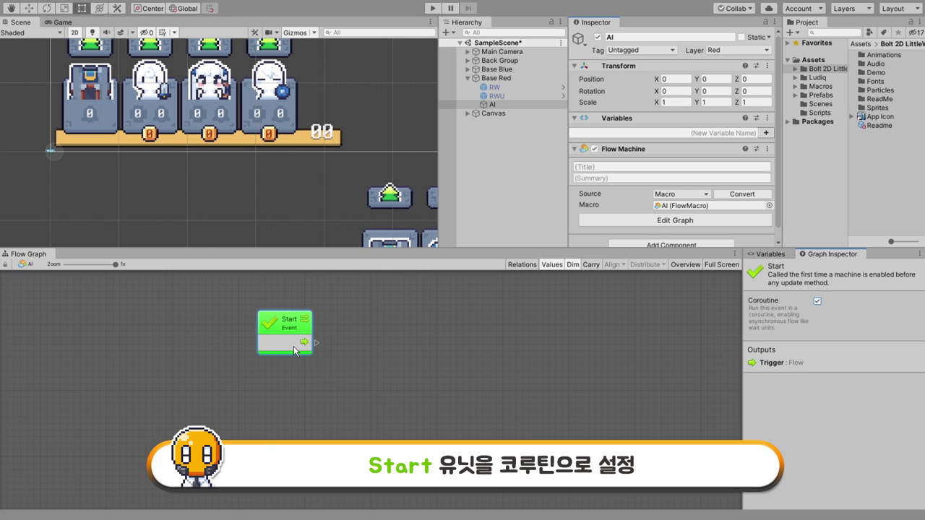
# Add a Control While Loop node and connect the Start event to it.
pyautogui.moveTo(280, 337); pyautogui.dragTo(271, 311)
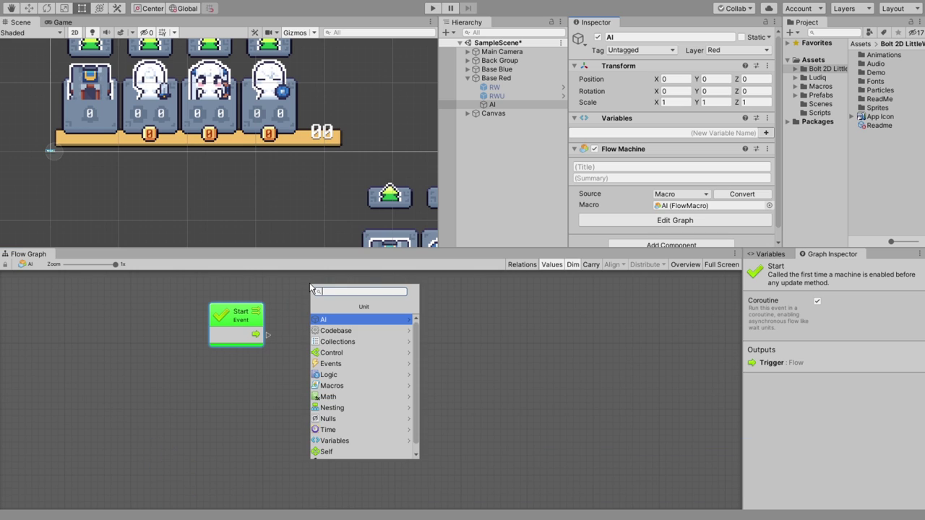
pyautogui.click(335, 353)
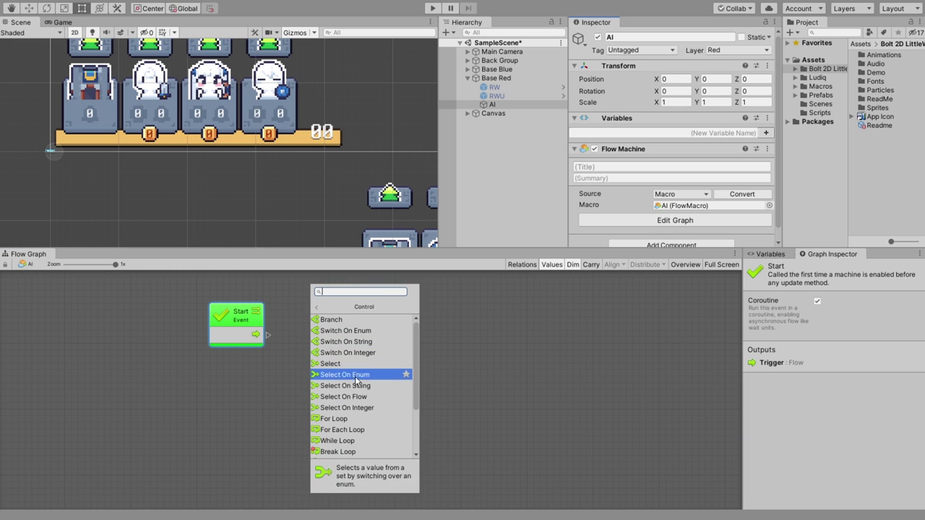
pyautogui.click(370, 441)
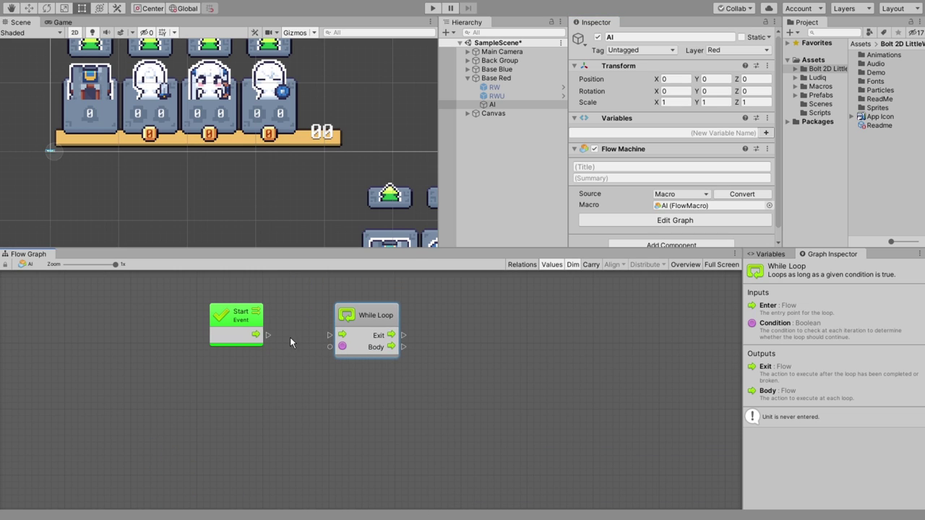
pyautogui.moveTo(268, 335); pyautogui.dragTo(332, 340)
pyautogui.click(284, 293)
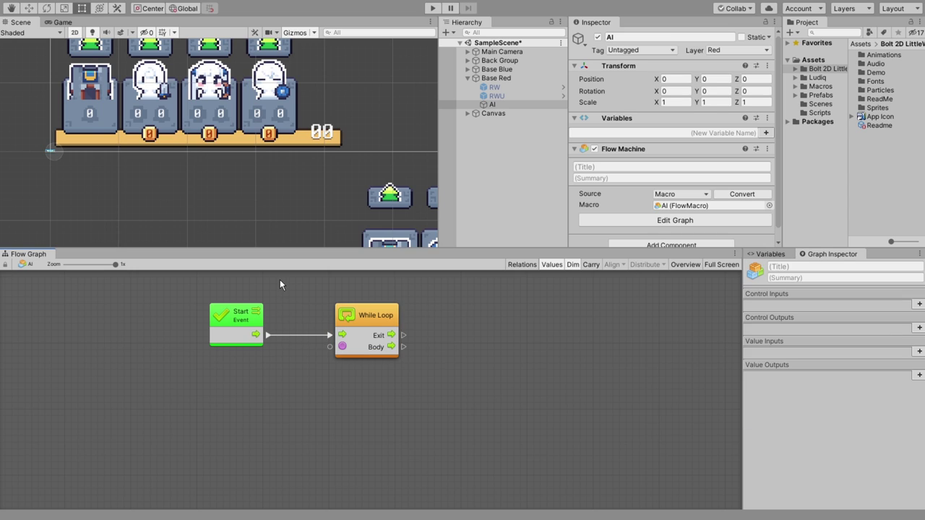
# Add a Boolean literal set to true as the While Loop's condition.
pyautogui.rightClick(280, 284)
pyautogui.write('b')
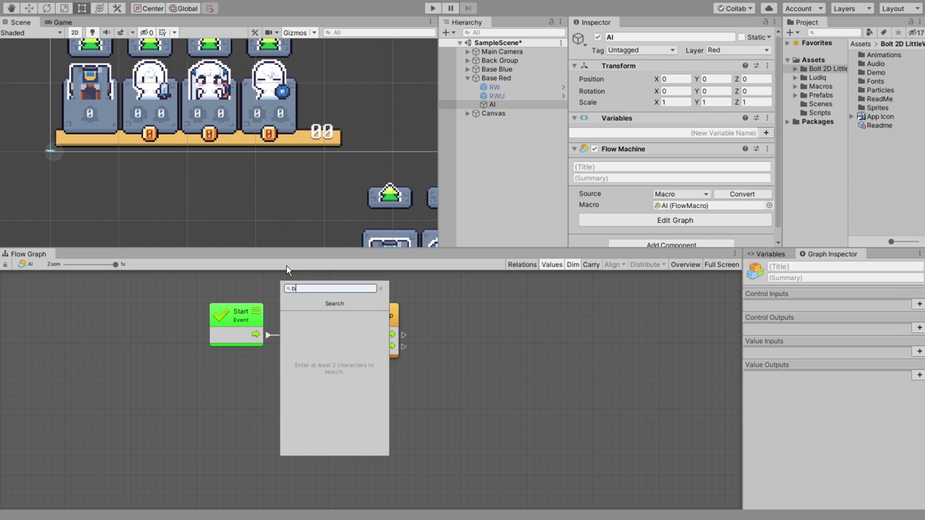
pyautogui.write('ool')
pyautogui.press('Return')
pyautogui.press('Return')
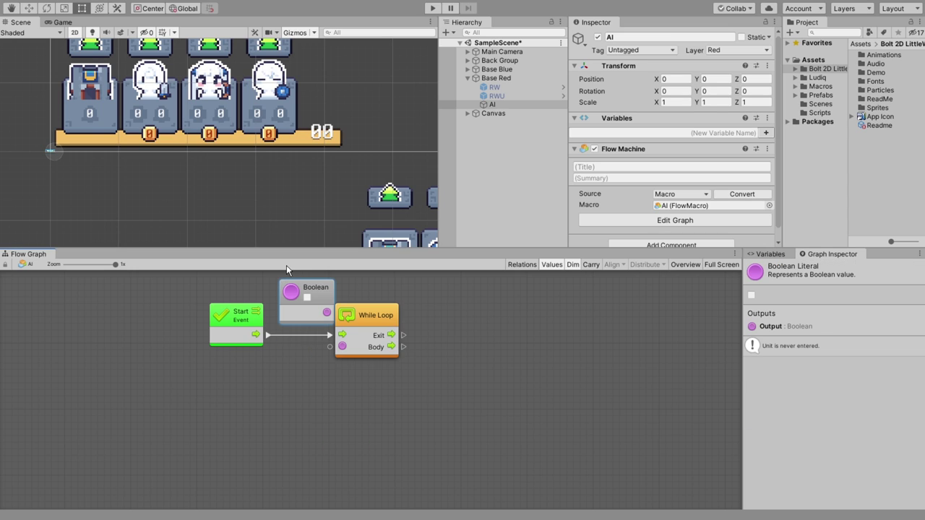
pyautogui.moveTo(292, 311)
pyautogui.mouseDown()
pyautogui.moveTo(222, 381)
pyautogui.moveTo(331, 346)
pyautogui.moveTo(342, 325)
pyautogui.mouseUp()
pyautogui.click(237, 368)
pyautogui.click(395, 396)
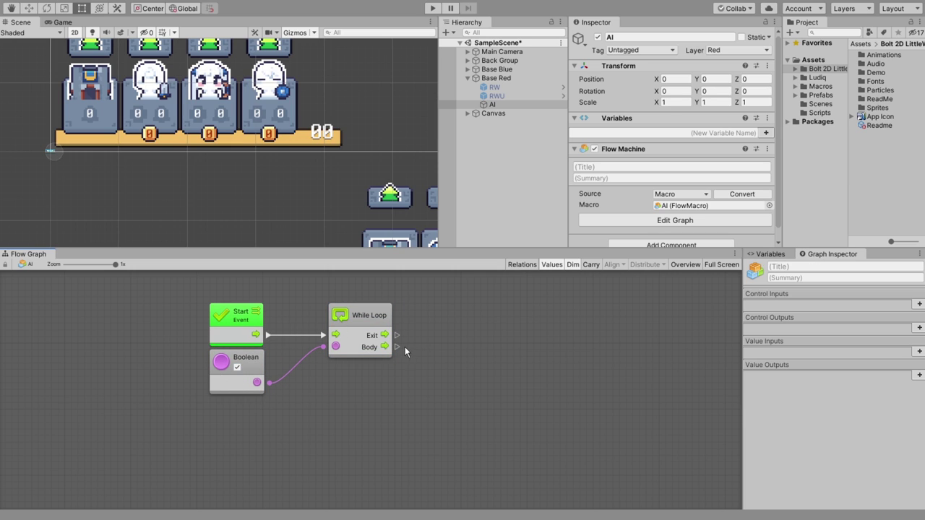
pyautogui.moveTo(396, 347)
pyautogui.mouseDown()
pyautogui.moveTo(523, 322)
pyautogui.moveTo(502, 336)
pyautogui.mouseUp()
# Add a Wait For Seconds node of 1 second to the loop body.
pyautogui.write('wait')
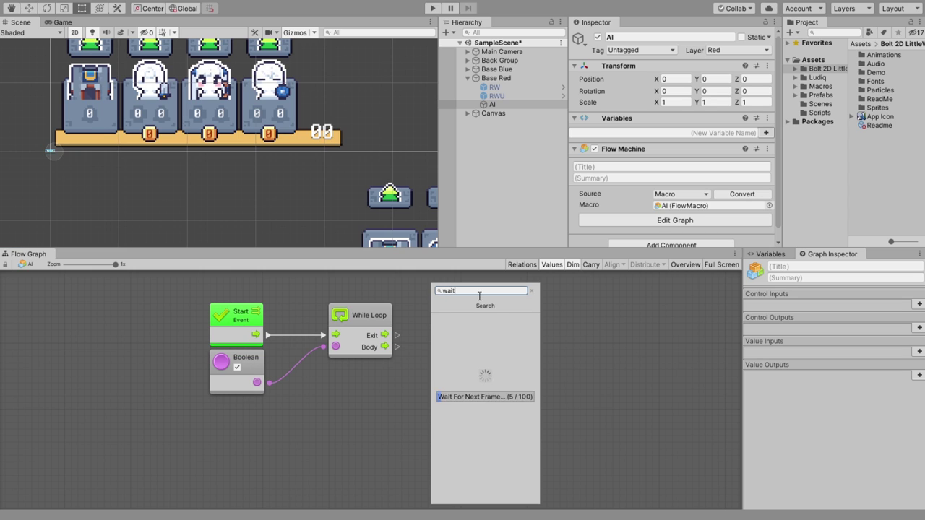
pyautogui.click(508, 354)
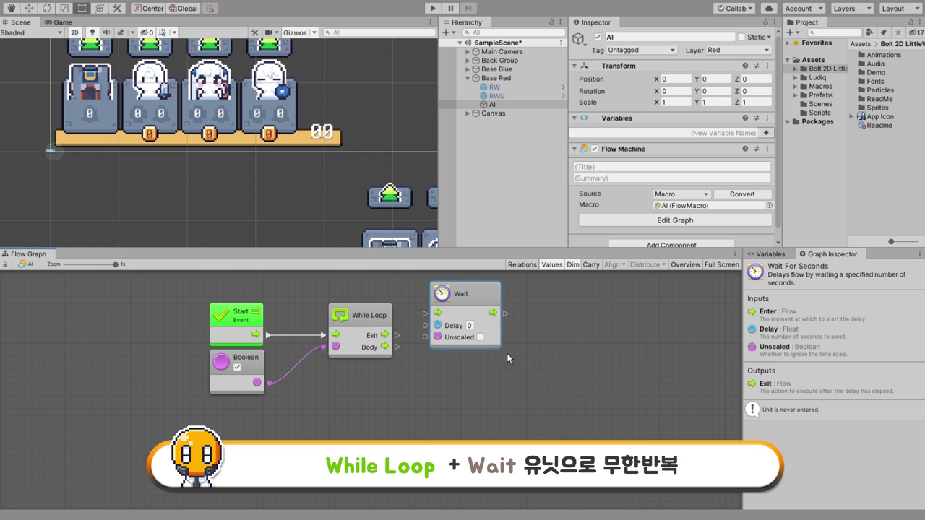
pyautogui.moveTo(463, 304); pyautogui.dragTo(468, 326)
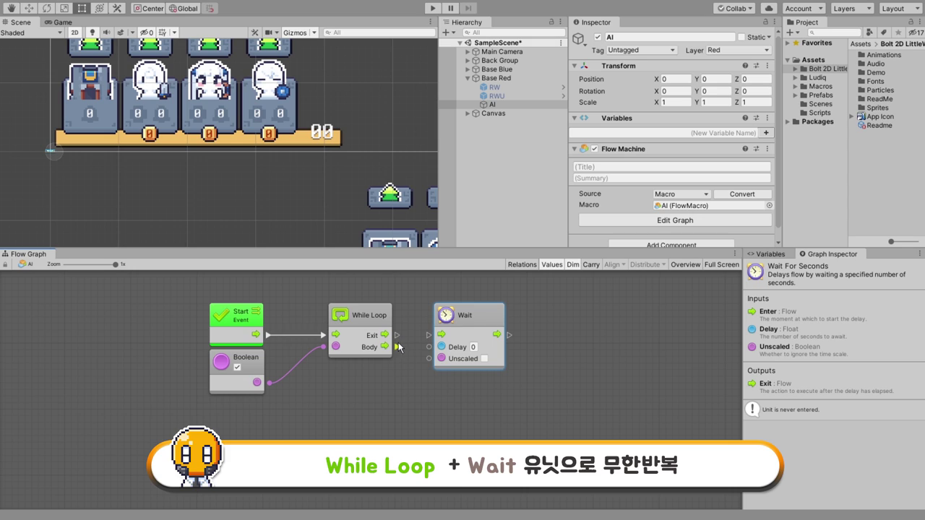
pyautogui.moveTo(399, 347); pyautogui.dragTo(441, 335)
pyautogui.click(474, 347)
pyautogui.write('1')
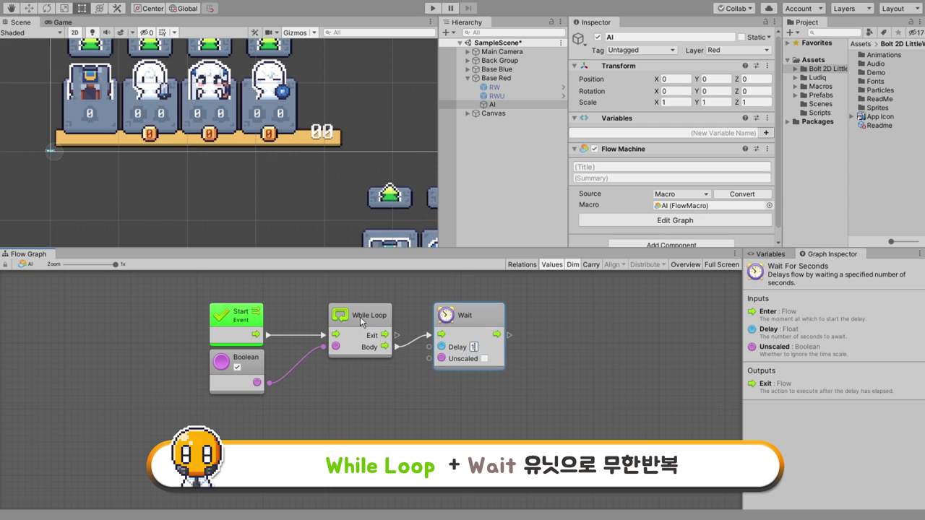
pyautogui.moveTo(463, 322); pyautogui.dragTo(456, 322)
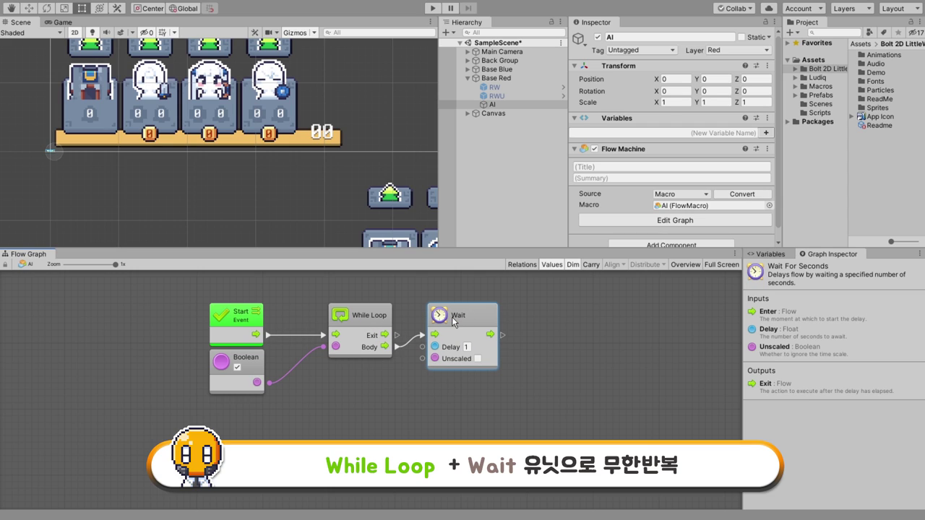
pyautogui.click(377, 396)
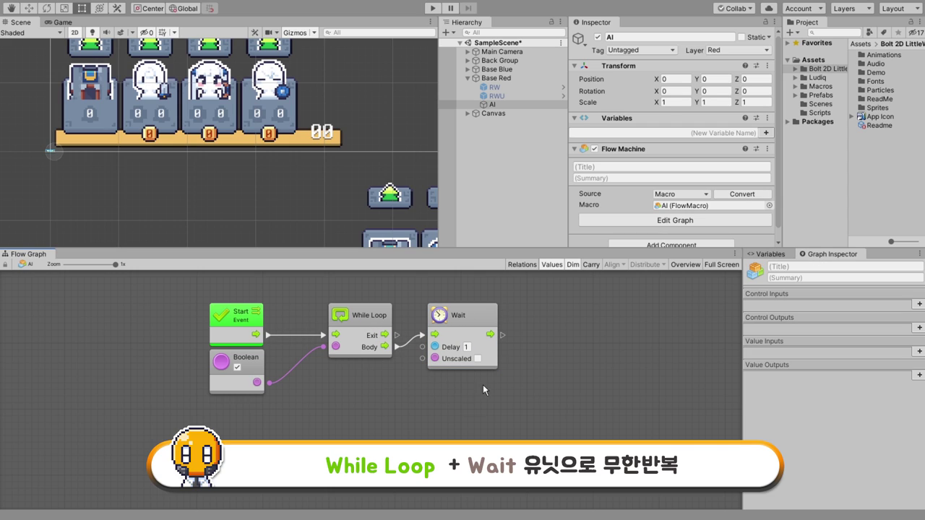
pyautogui.hscroll(5, 545, 345)
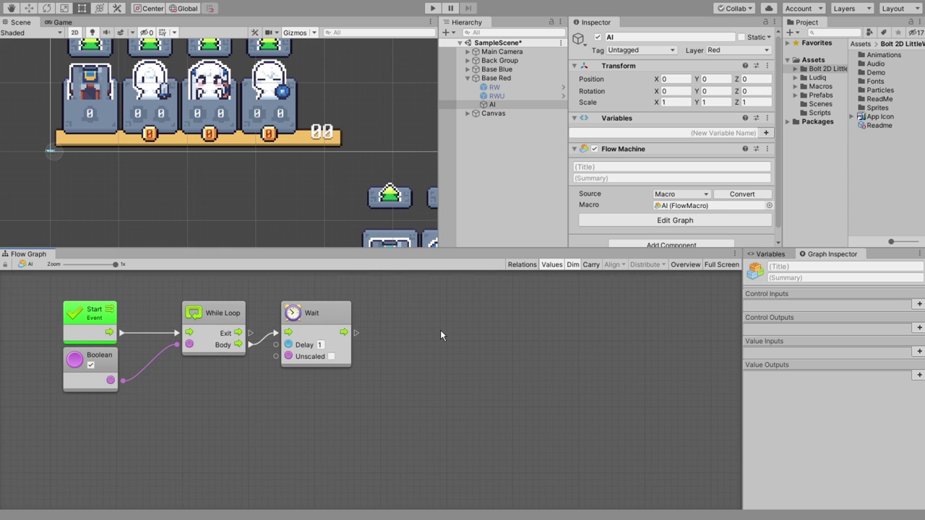
# Add an Integer variable named Pattern to the AI object's Variables.
pyautogui.click(698, 132)
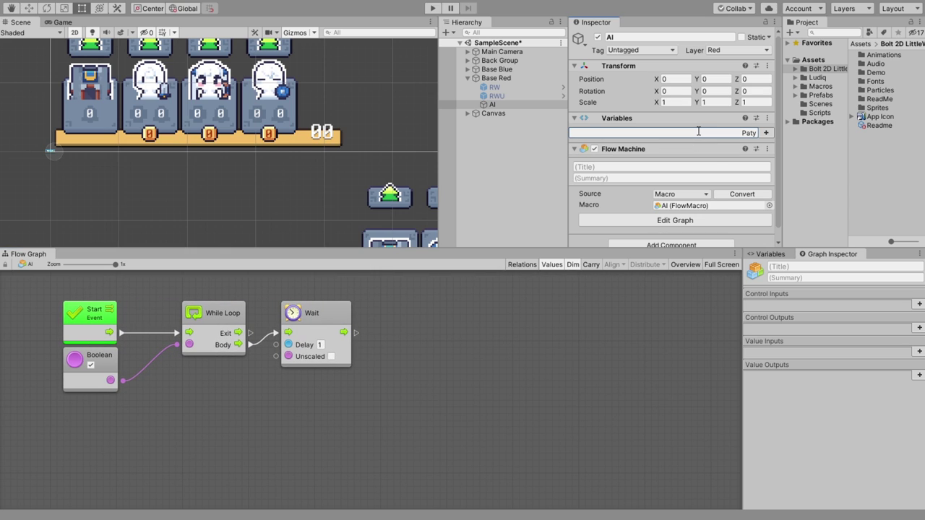
pyautogui.write('Pattern')
pyautogui.press('Return')
pyautogui.click(636, 147)
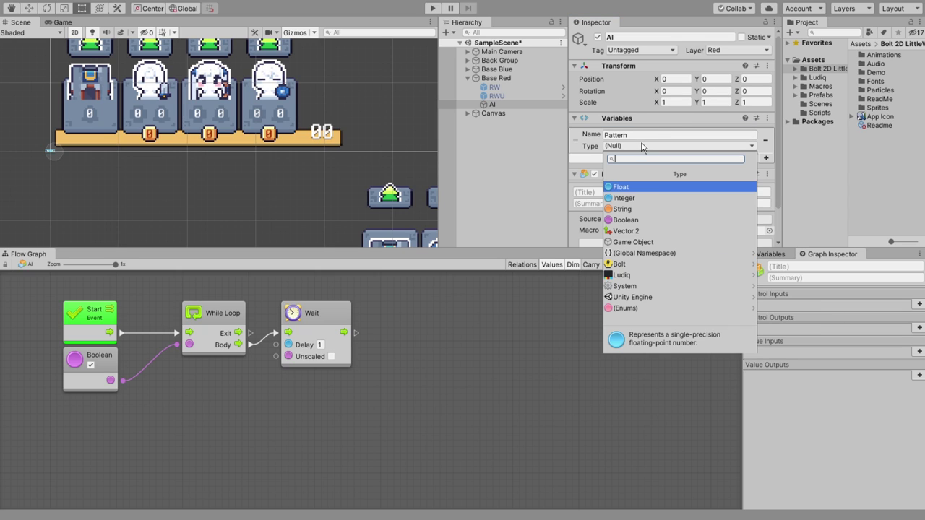
pyautogui.click(663, 198)
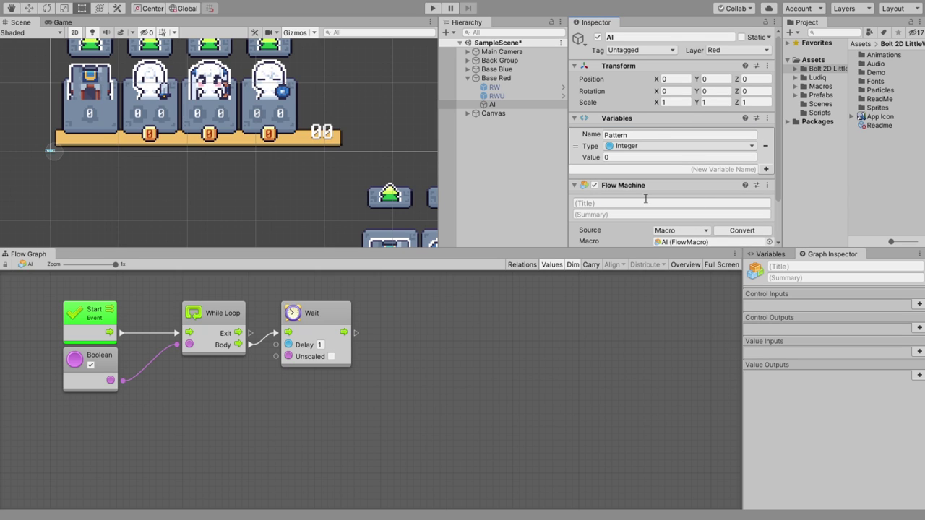
# Add an object Get Variable node reading Pattern below the Wait node.
pyautogui.rightClick(383, 296)
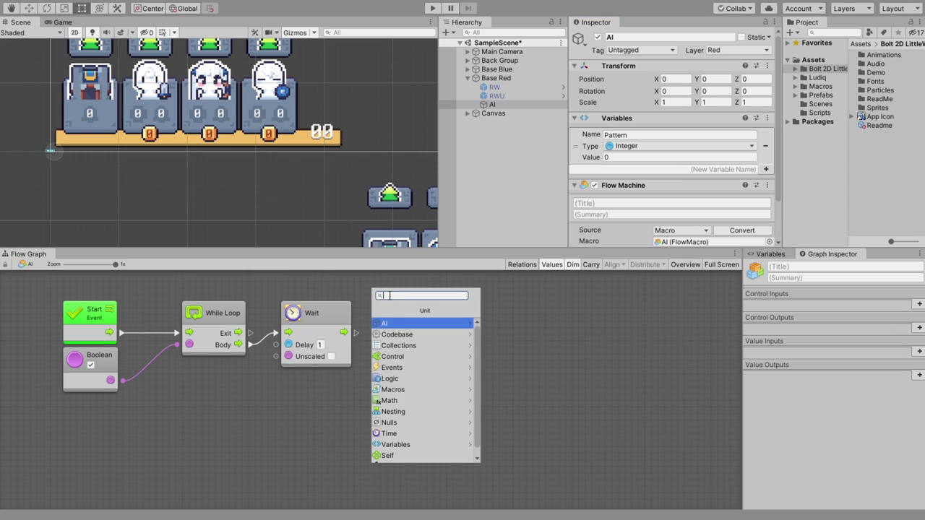
pyautogui.click(393, 442)
pyautogui.click(409, 357)
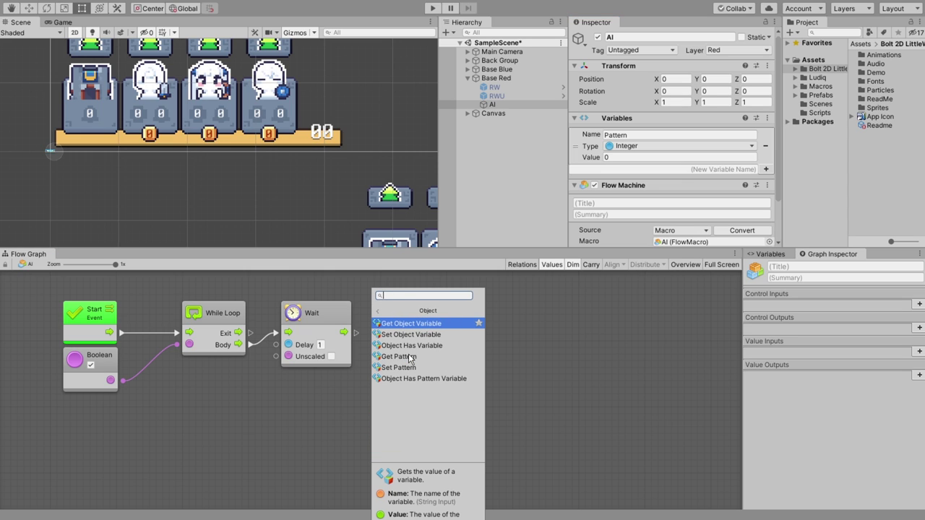
pyautogui.click(411, 356)
pyautogui.moveTo(438, 303); pyautogui.dragTo(346, 389)
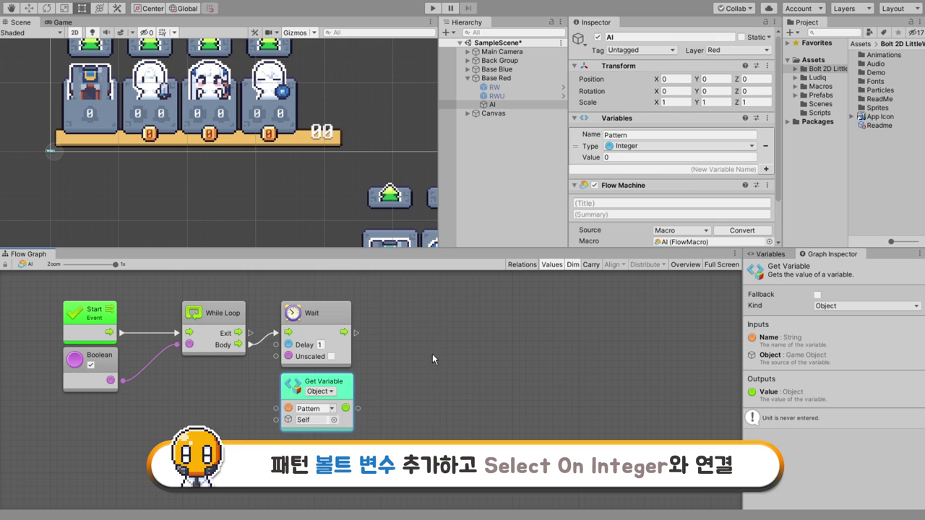
# Add a Switch On Integer after the Wait, with Pattern feeding its selector.
pyautogui.rightClick(406, 281)
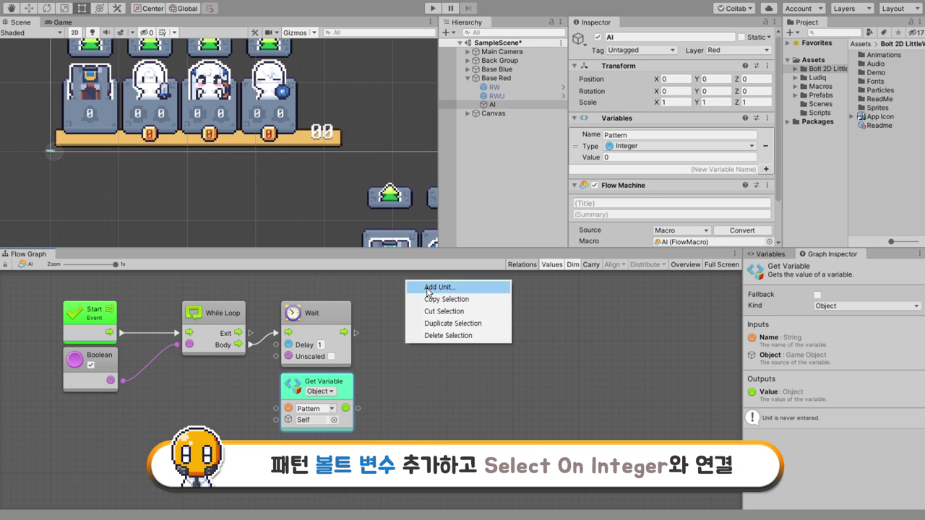
pyautogui.click(426, 288)
pyautogui.click(462, 358)
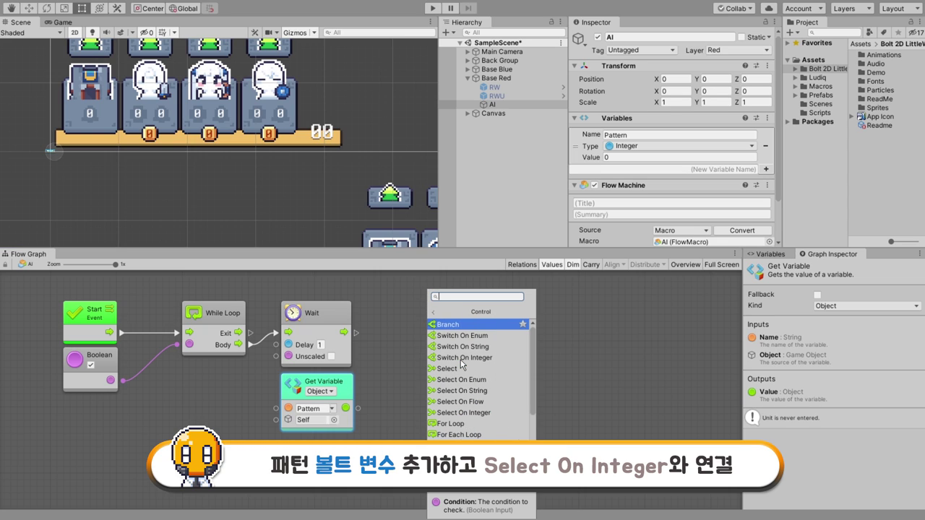
pyautogui.click(497, 357)
pyautogui.moveTo(413, 299); pyautogui.dragTo(422, 321)
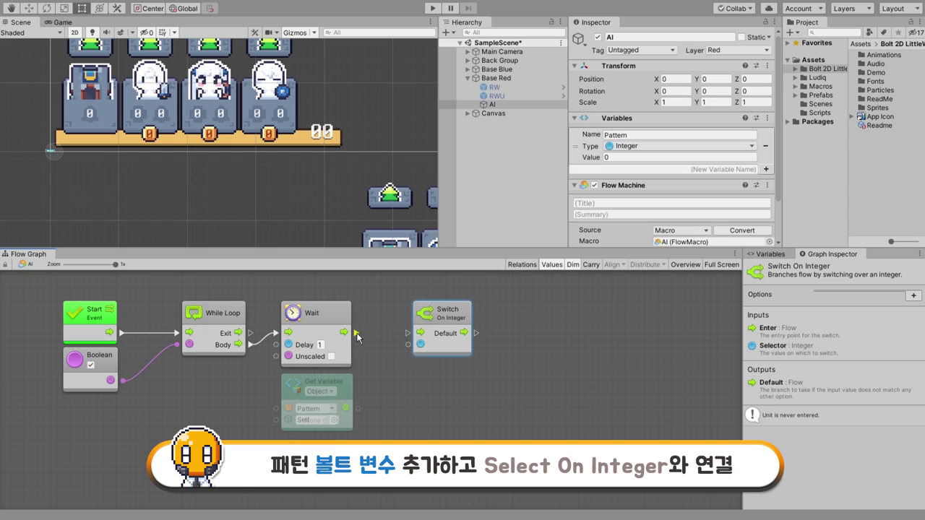
pyautogui.moveTo(356, 333); pyautogui.dragTo(420, 332)
pyautogui.moveTo(346, 407); pyautogui.dragTo(420, 344)
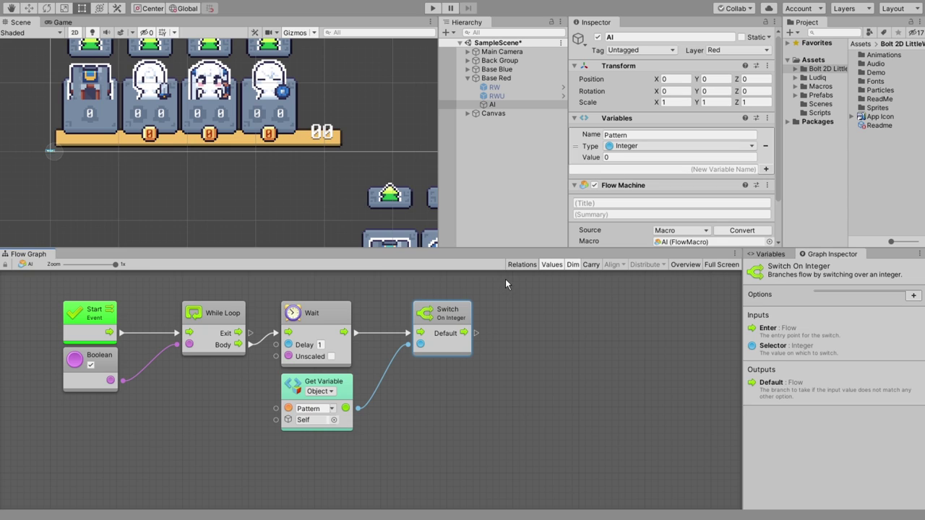
# Add a scene Get Variable node reading Red below the Switch.
pyautogui.rightClick(505, 284)
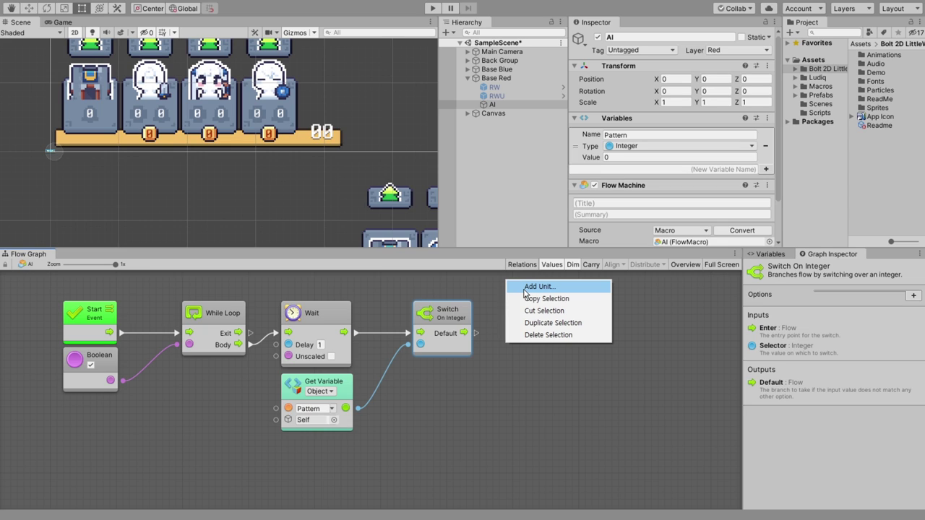
pyautogui.click(525, 288)
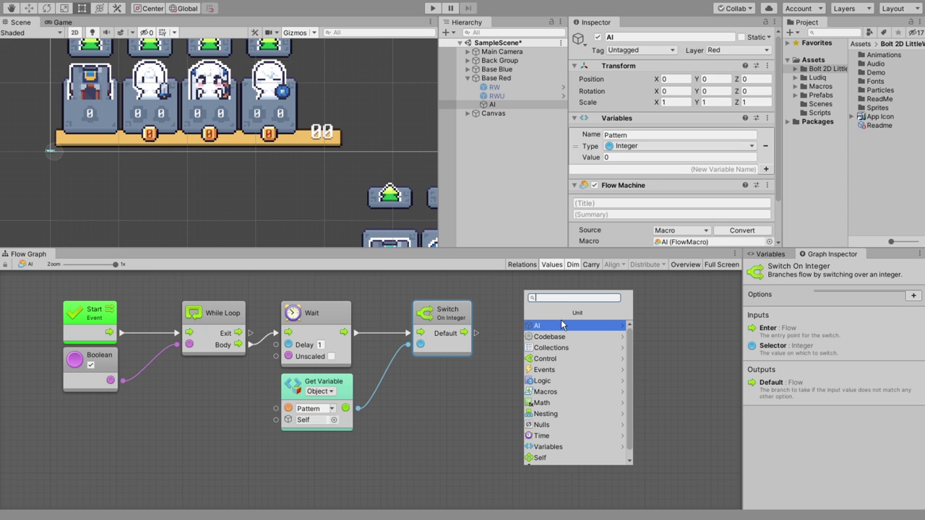
pyautogui.click(561, 441)
pyautogui.click(544, 369)
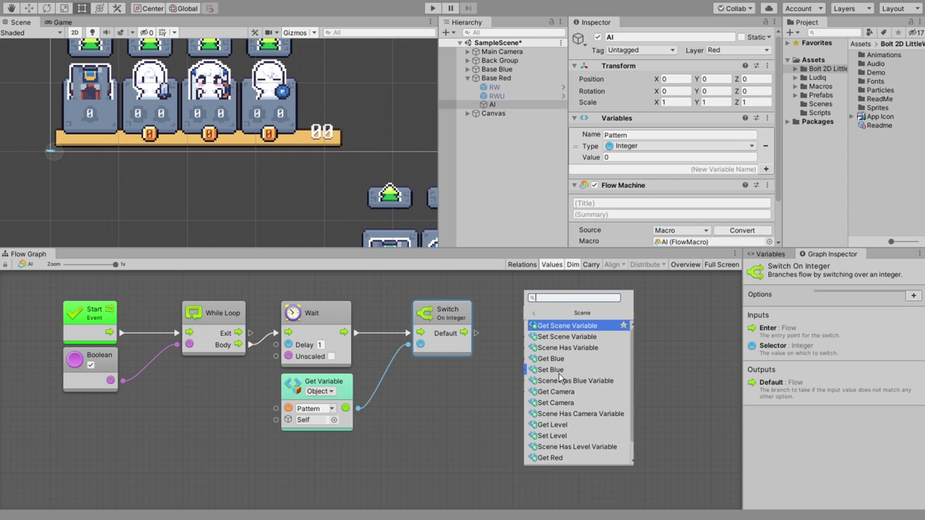
pyautogui.scroll(-1, 546, 439)
pyautogui.click(546, 439)
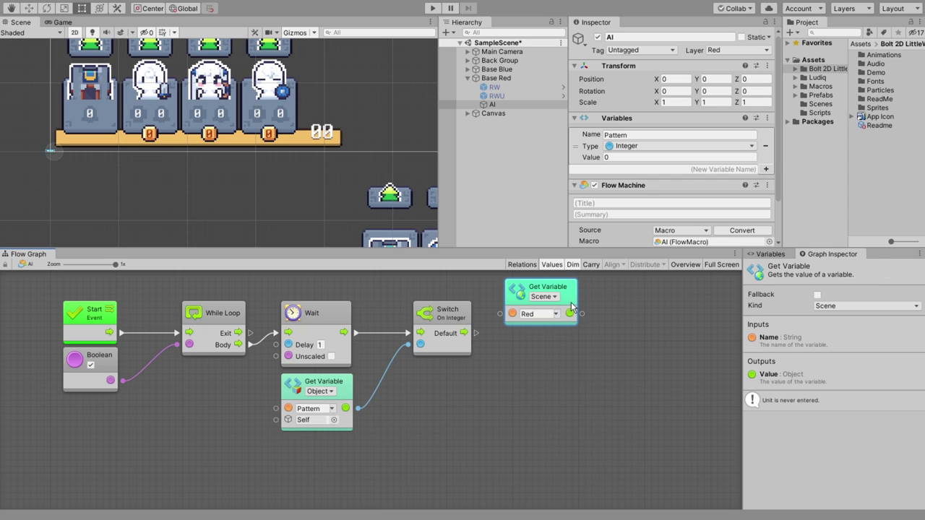
pyautogui.moveTo(571, 302); pyautogui.dragTo(477, 395)
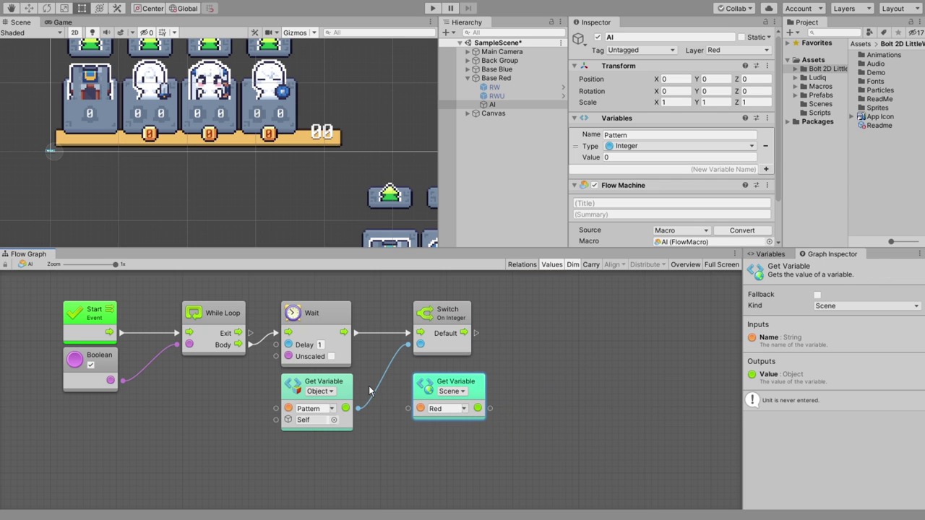
# Duplicate the Pattern getter, feed Red into its object input, and rename it Cost.
pyautogui.click(345, 383)
pyautogui.hotkey('ctrl', 'd')
pyautogui.moveTo(355, 392); pyautogui.dragTo(583, 380)
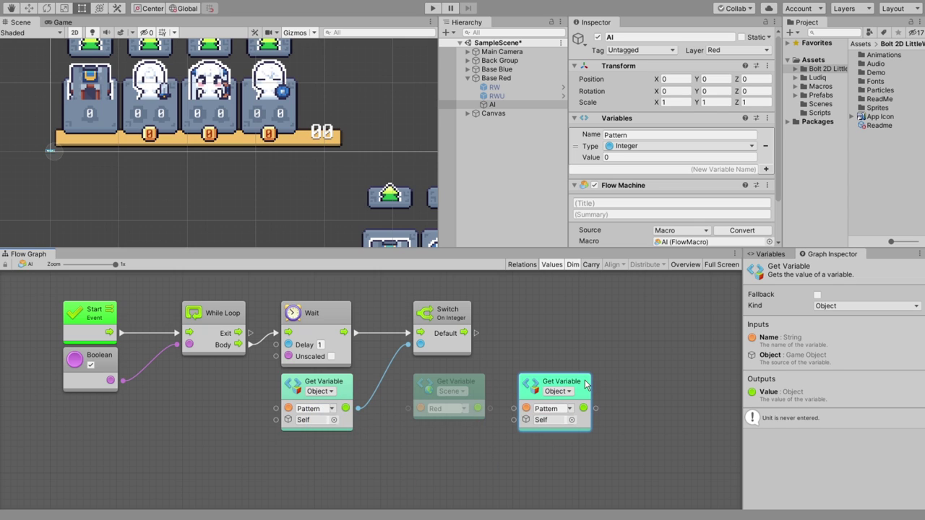
pyautogui.moveTo(478, 408); pyautogui.dragTo(517, 425)
pyautogui.click(544, 408)
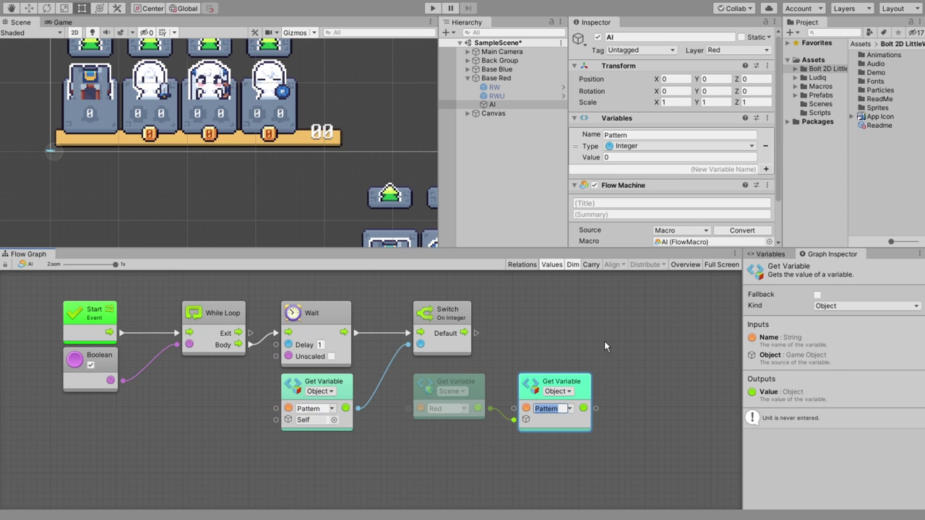
pyautogui.write('Cost')
pyautogui.click(618, 357)
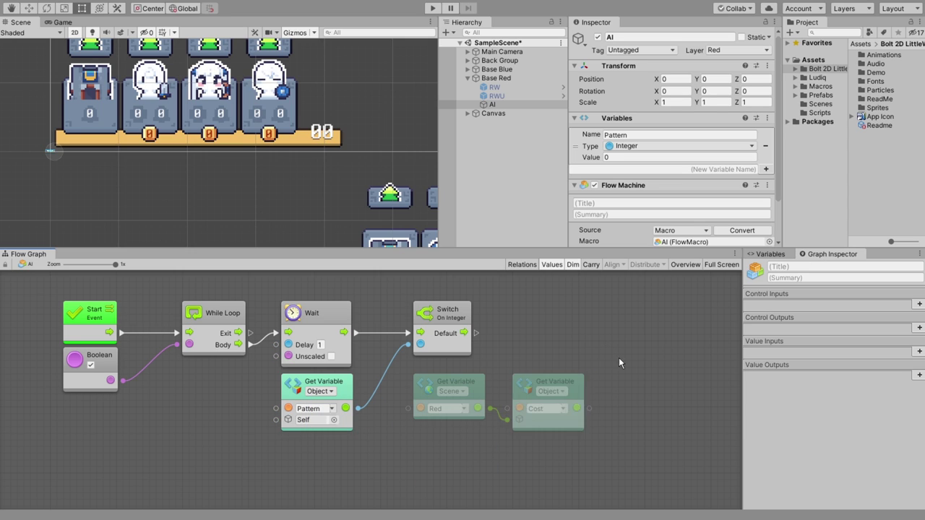
pyautogui.moveTo(619, 358); pyautogui.dragTo(426, 366, button='middle')
# Add a Wait Until unit driven by the Switch On Integer's Default output.
pyautogui.rightClick(430, 286)
pyautogui.write('wait')
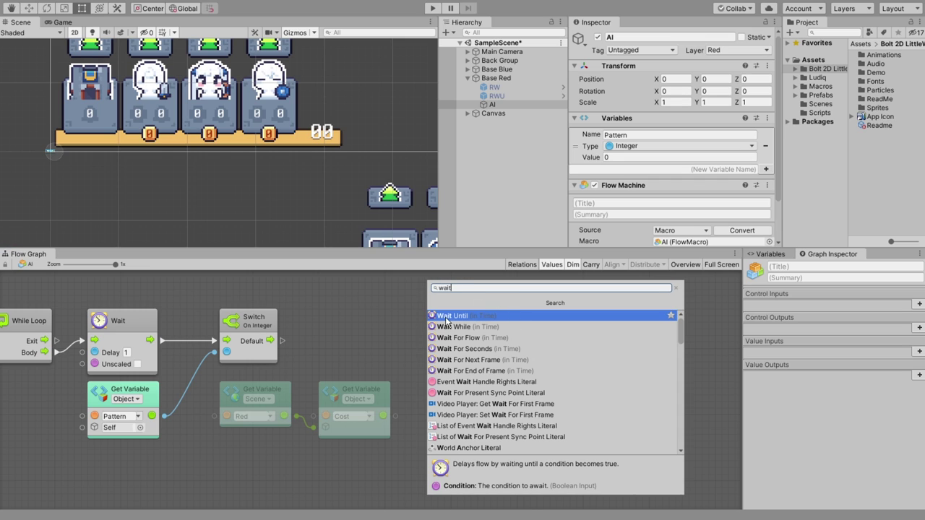
pyautogui.click(519, 315)
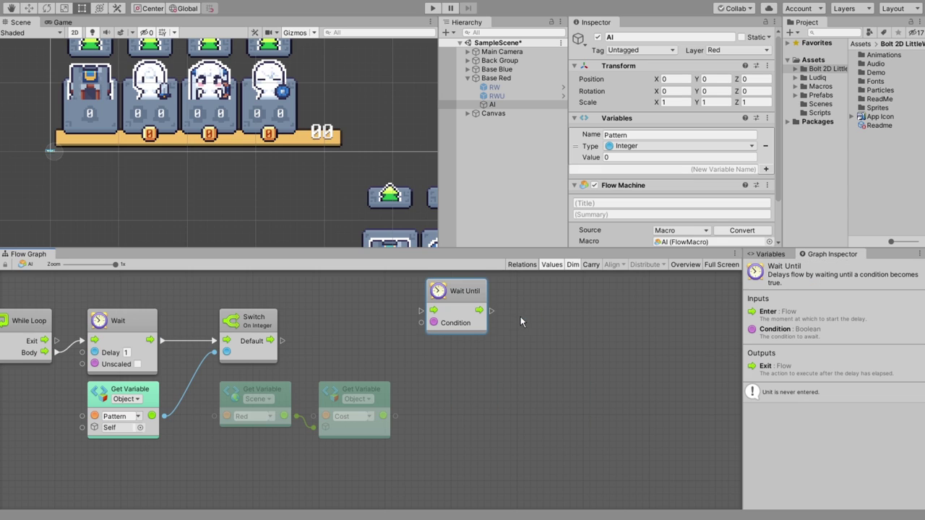
pyautogui.moveTo(451, 289); pyautogui.dragTo(480, 324)
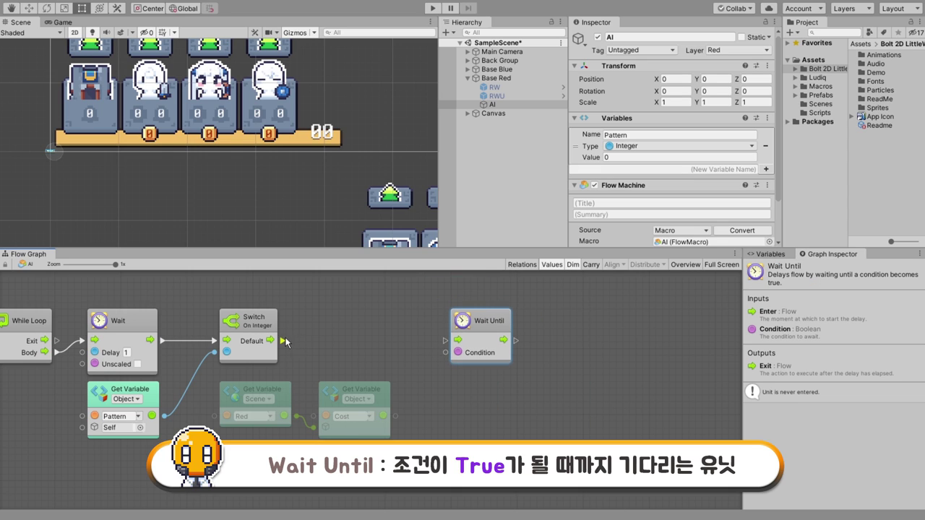
pyautogui.moveTo(282, 340); pyautogui.dragTo(447, 341)
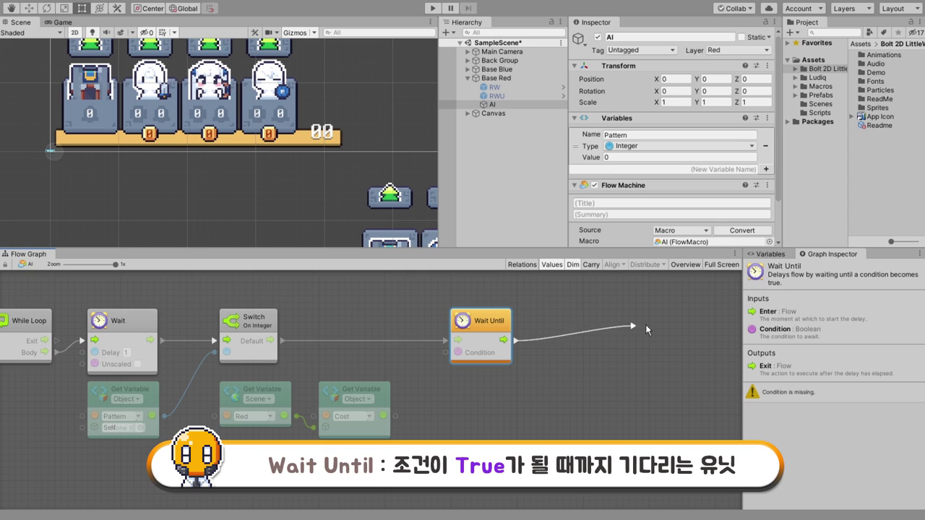
pyautogui.moveTo(522, 339); pyautogui.dragTo(585, 344)
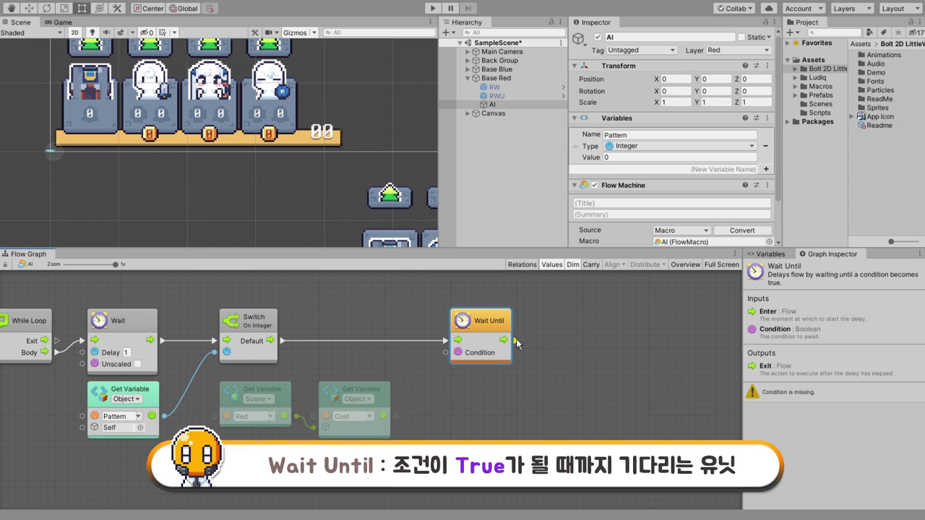
pyautogui.moveTo(516, 340); pyautogui.dragTo(660, 333)
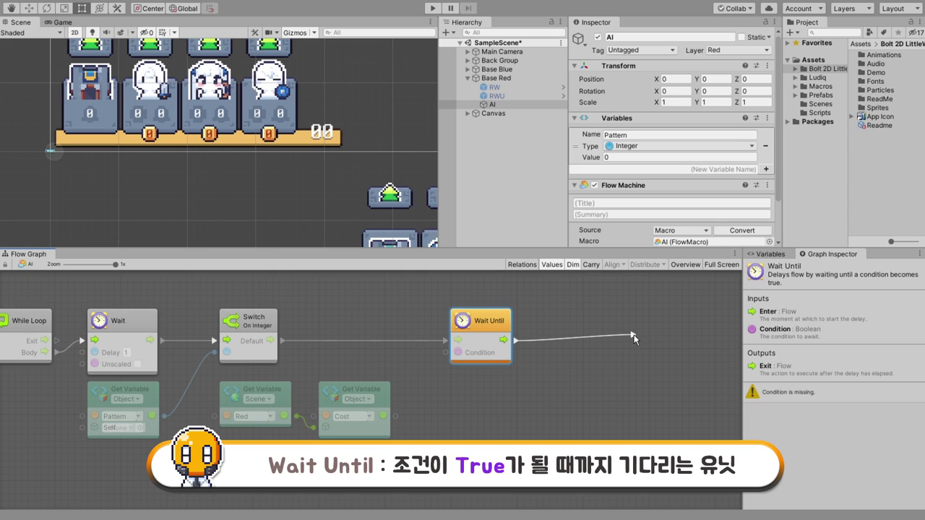
pyautogui.moveTo(490, 347); pyautogui.dragTo(591, 348)
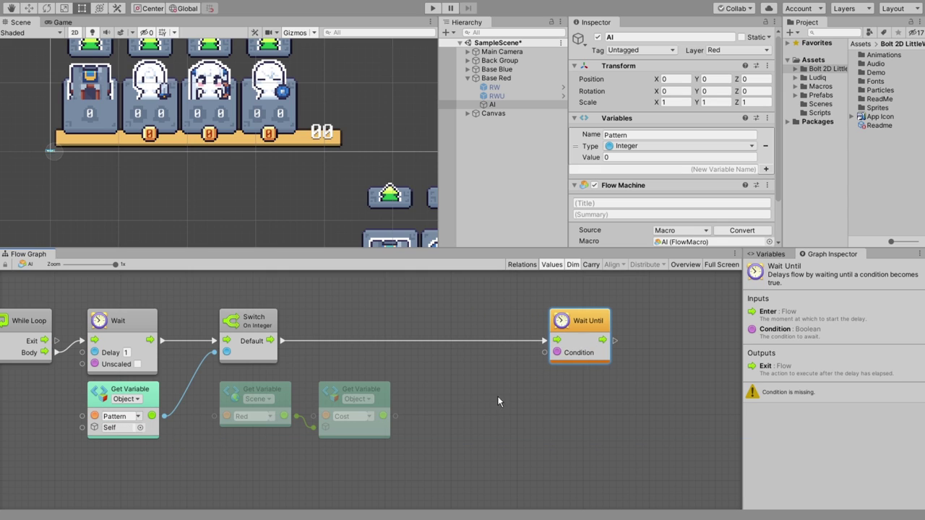
# Add a Greater Or Equal checking Cost ≥ 3 as Wait Until's condition.
pyautogui.rightClick(454, 398)
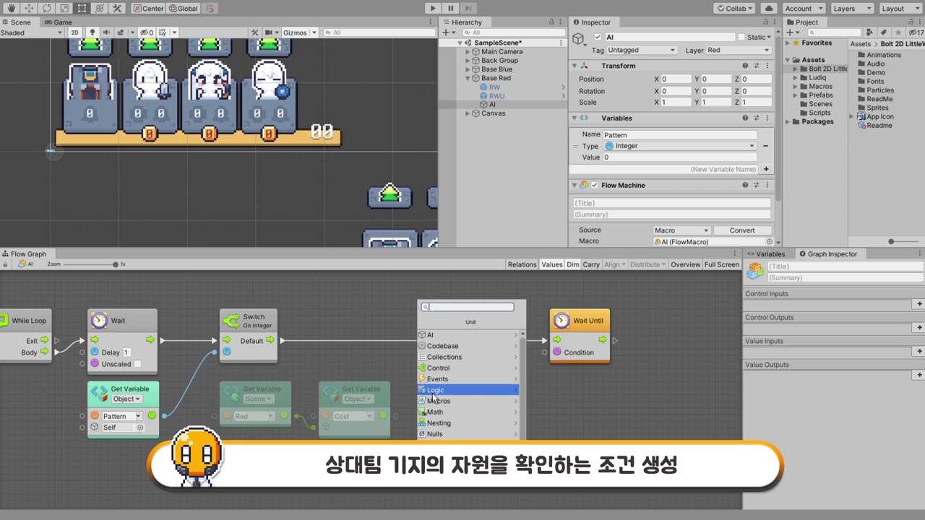
pyautogui.click(466, 390)
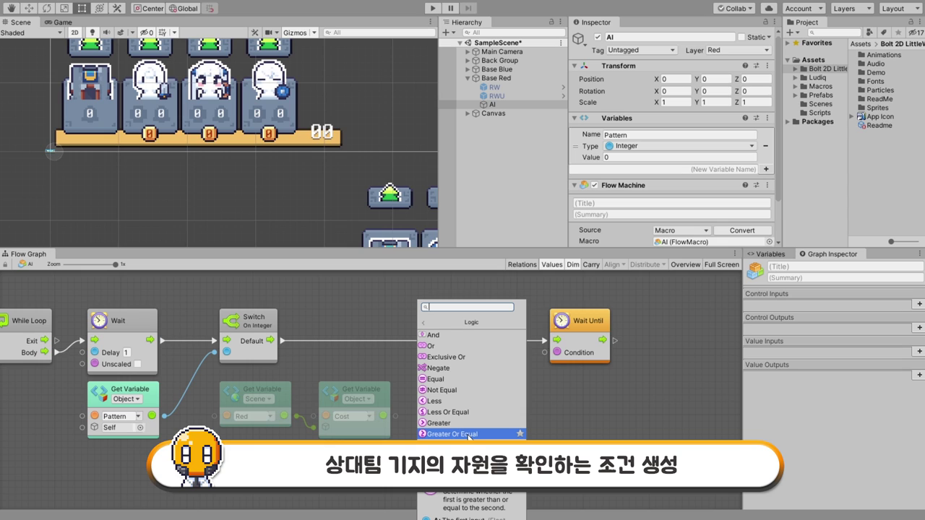
pyautogui.click(468, 434)
pyautogui.moveTo(449, 311); pyautogui.dragTo(450, 368)
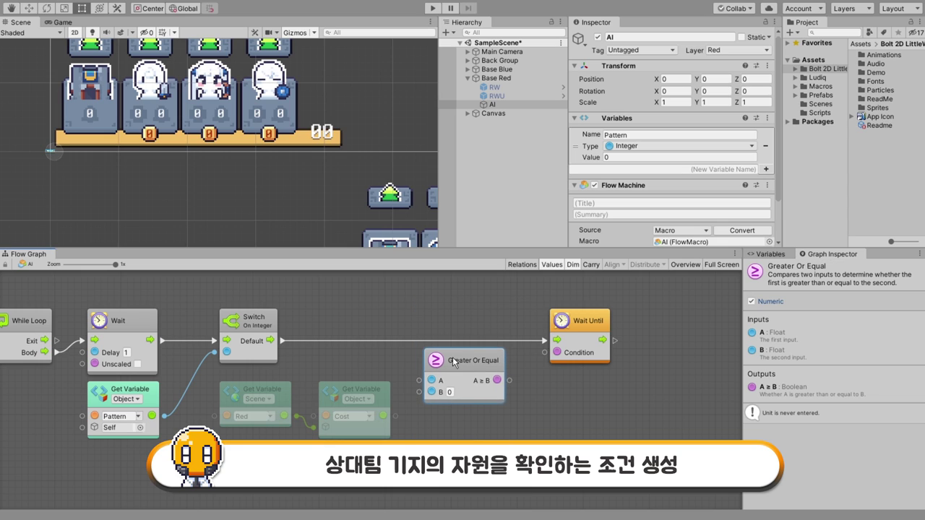
pyautogui.moveTo(383, 416); pyautogui.dragTo(412, 387)
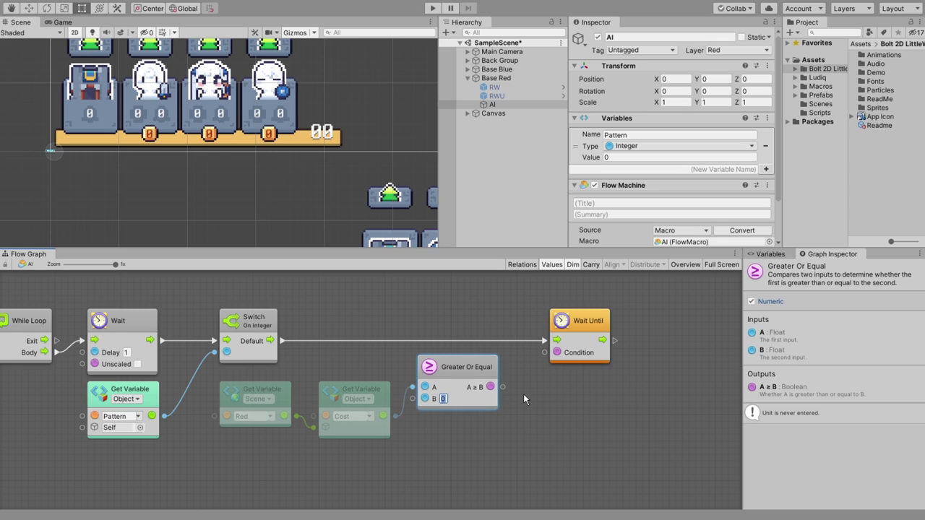
pyautogui.write('3')
pyautogui.moveTo(475, 367)
pyautogui.mouseDown()
pyautogui.moveTo(556, 352)
pyautogui.moveTo(555, 328)
pyautogui.mouseUp()
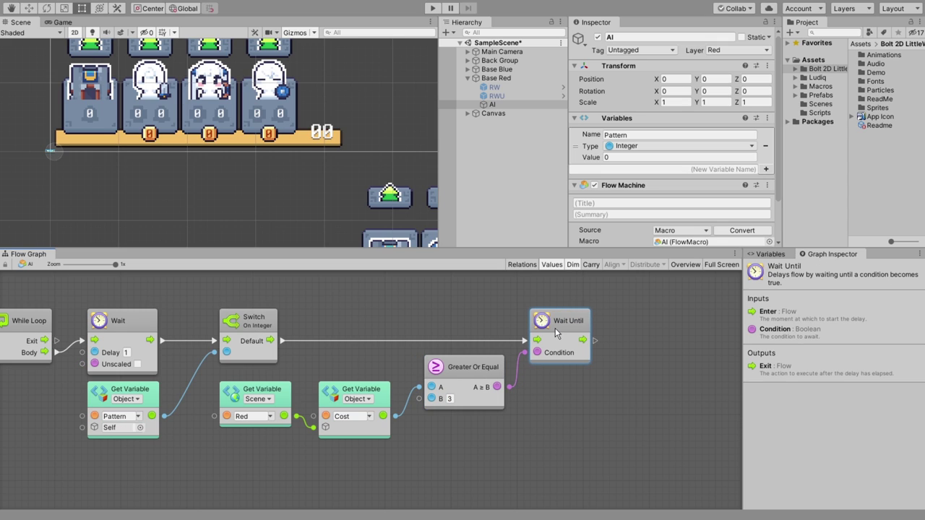
pyautogui.click(539, 396)
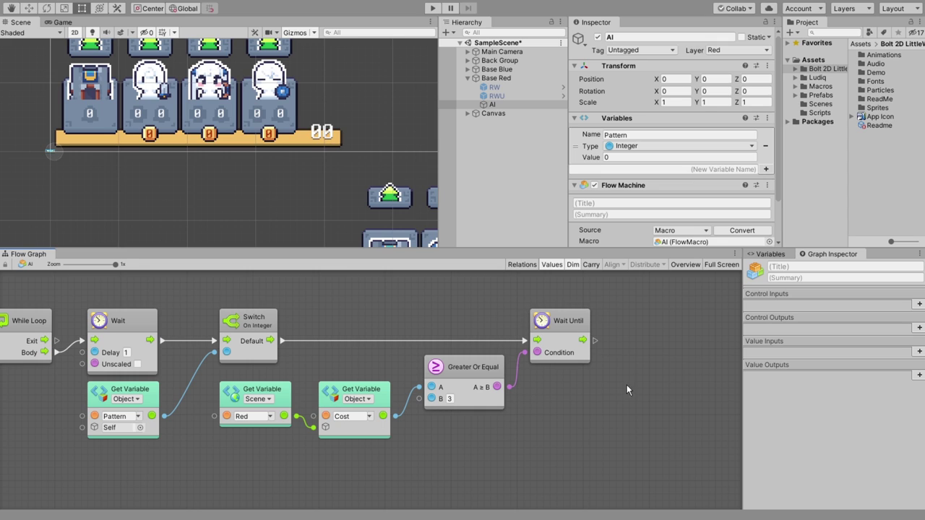
pyautogui.moveTo(627, 384); pyautogui.dragTo(447, 347, button='middle')
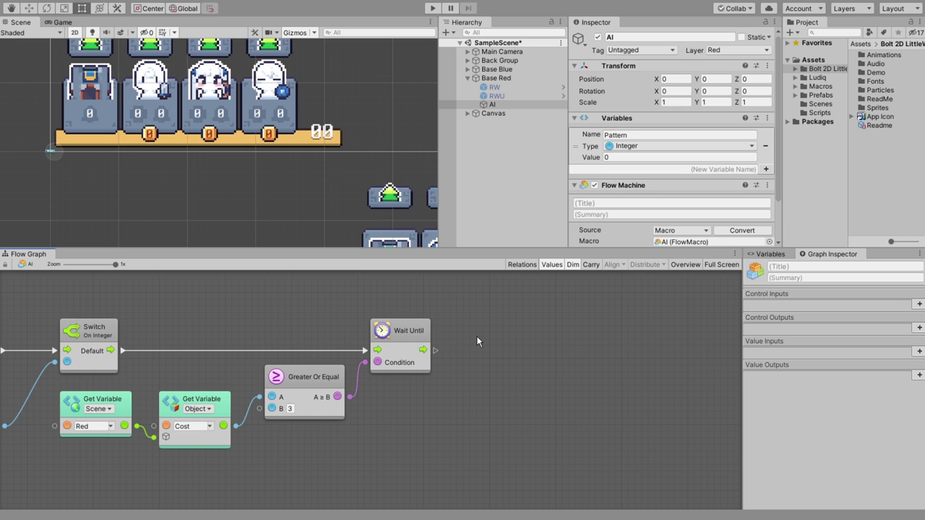
# Frame the red unit cards in the Scene view and expand Canvas in the Hierarchy.
pyautogui.moveTo(304, 171); pyautogui.dragTo(105, 92, button='middle')
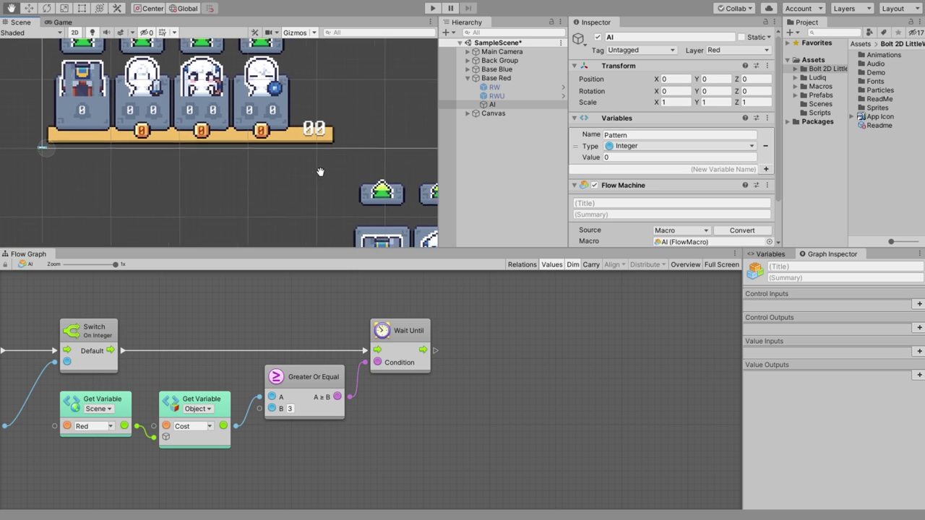
pyautogui.scroll(2, 211, 161)
pyautogui.moveTo(210, 161); pyautogui.dragTo(174, 149, button='middle')
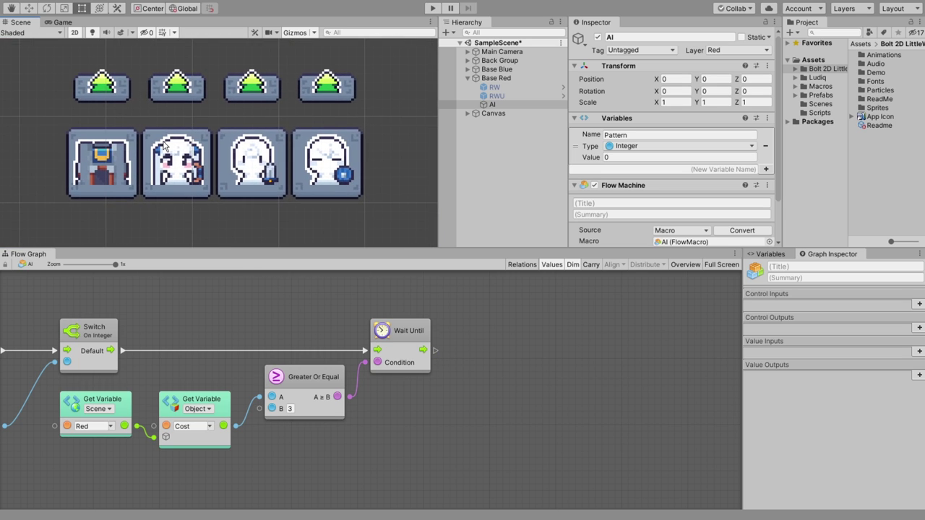
pyautogui.click(468, 114)
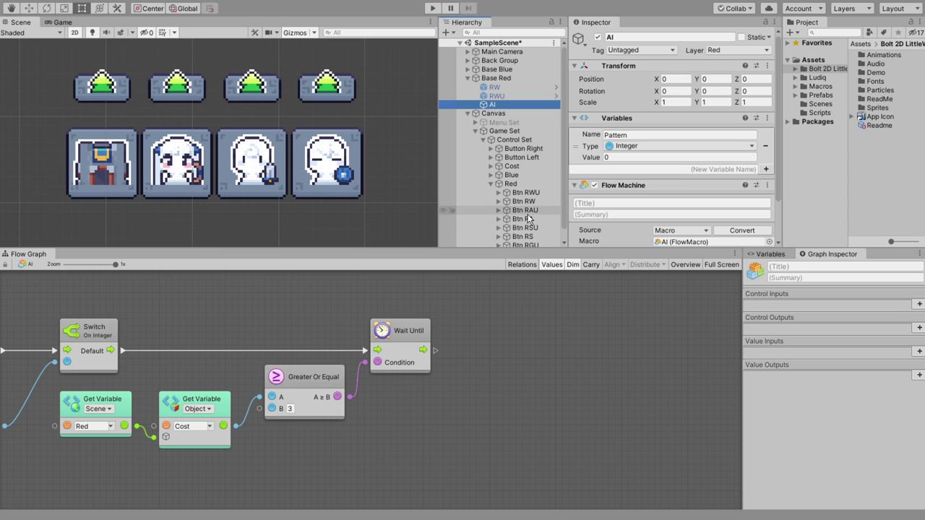
# Review Btn RW's Buy graph, then return to the AI object's graph.
pyautogui.click(524, 201)
pyautogui.moveTo(361, 334); pyautogui.dragTo(365, 410, button='middle')
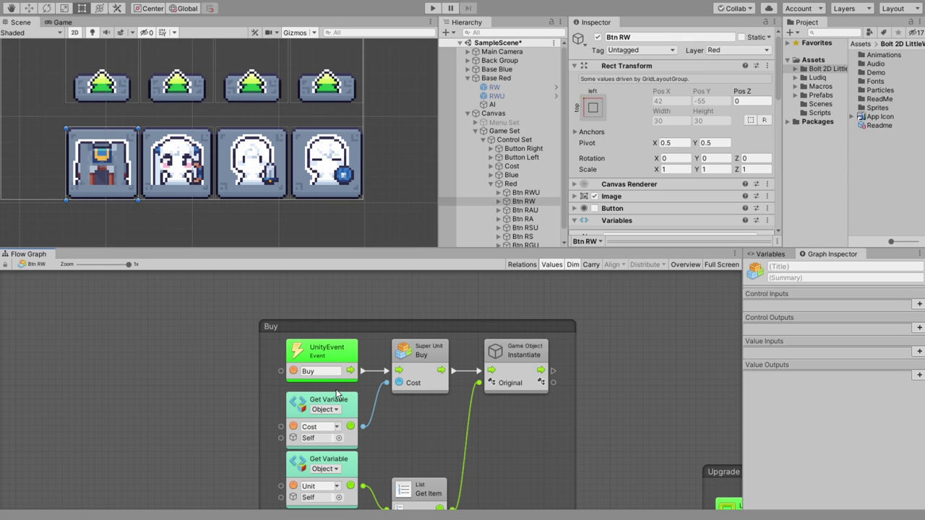
pyautogui.click(507, 104)
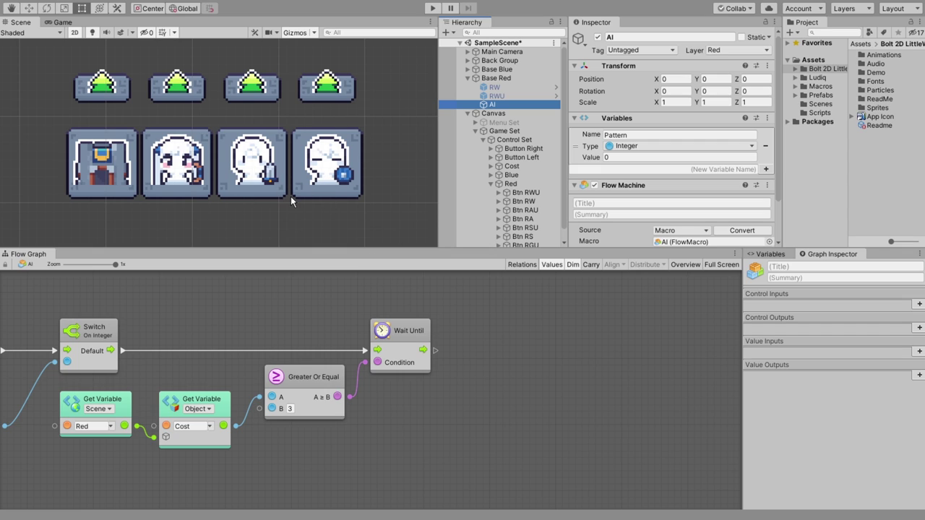
# Add a Game Object variable Btn RS on AI referencing the Btn RS button.
pyautogui.click(665, 171)
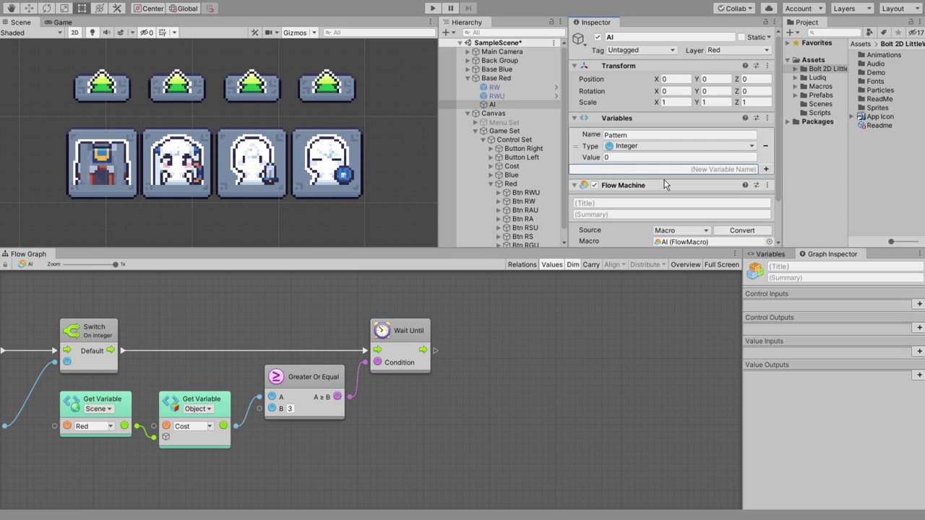
pyautogui.write('Btn R')
pyautogui.write('S')
pyautogui.press('Return')
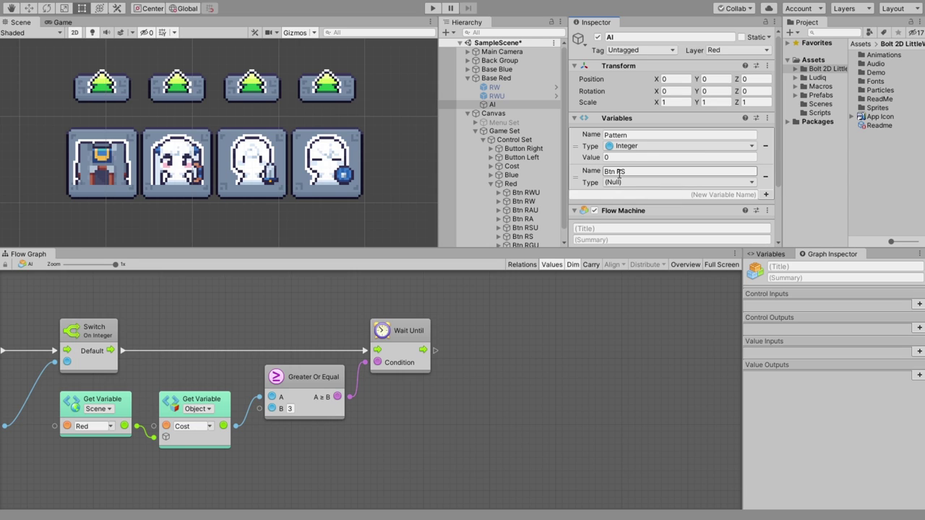
pyautogui.click(611, 190)
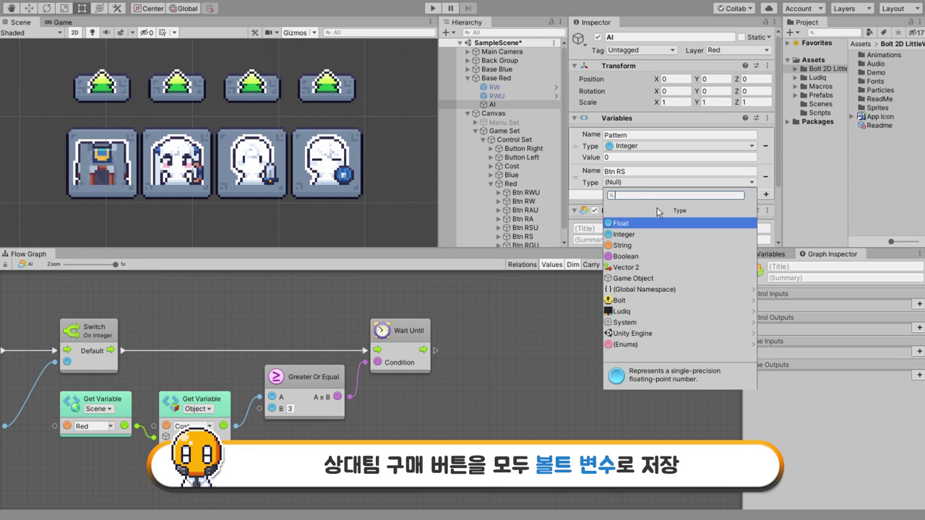
pyautogui.click(651, 279)
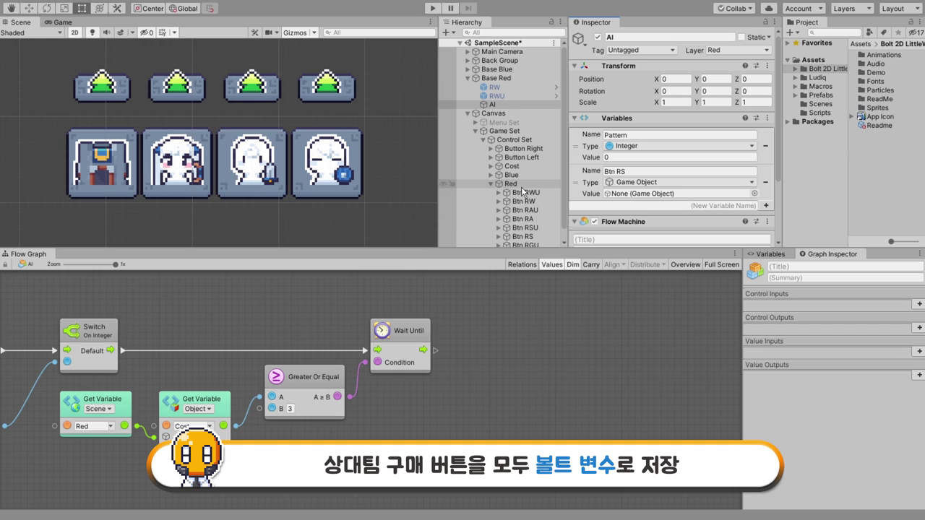
pyautogui.scroll(-1, 523, 192)
pyautogui.moveTo(519, 225); pyautogui.dragTo(680, 194)
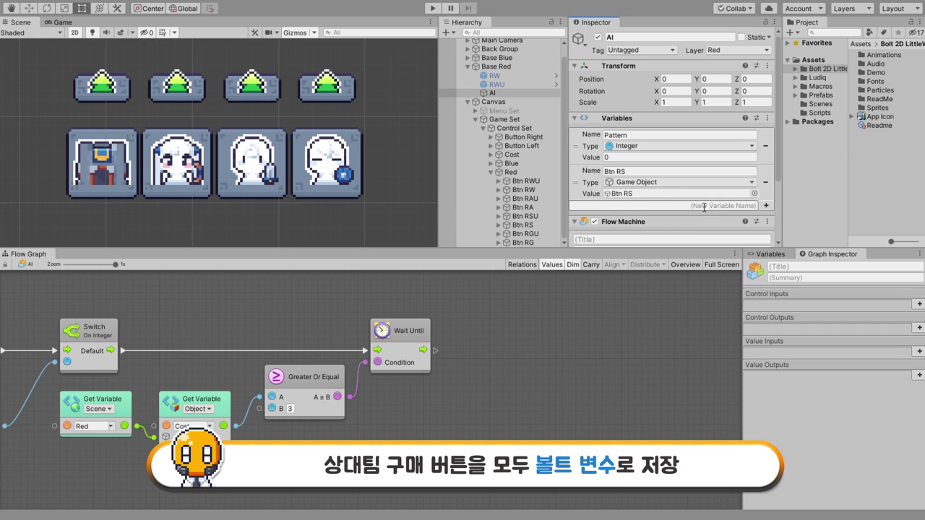
# Add a Game Object variable Btn RA referencing the Btn RA button.
pyautogui.click(632, 209)
pyautogui.write('Btn RA')
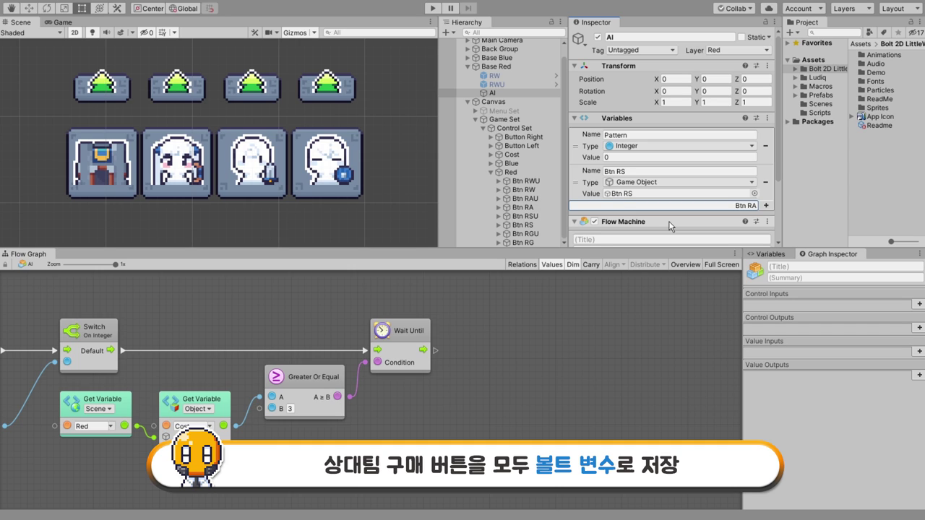
pyautogui.press('Return')
pyautogui.click(662, 219)
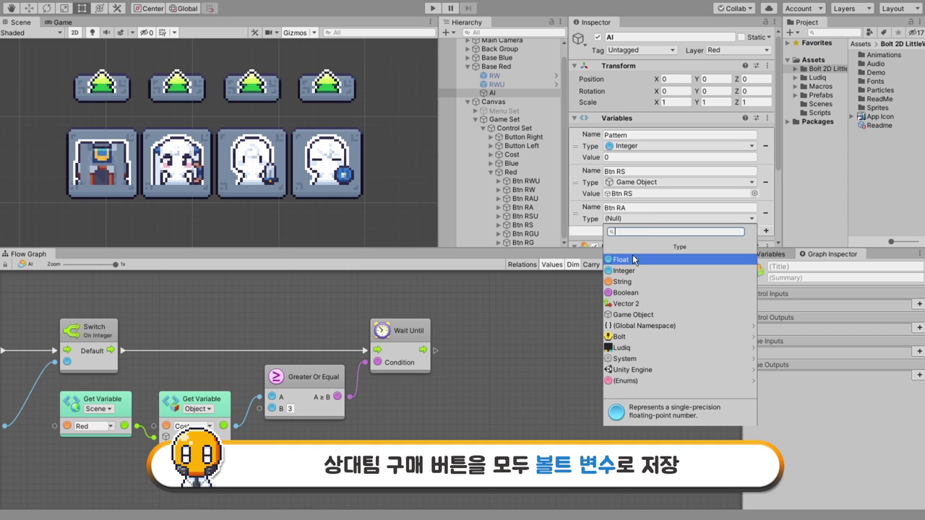
pyautogui.click(640, 316)
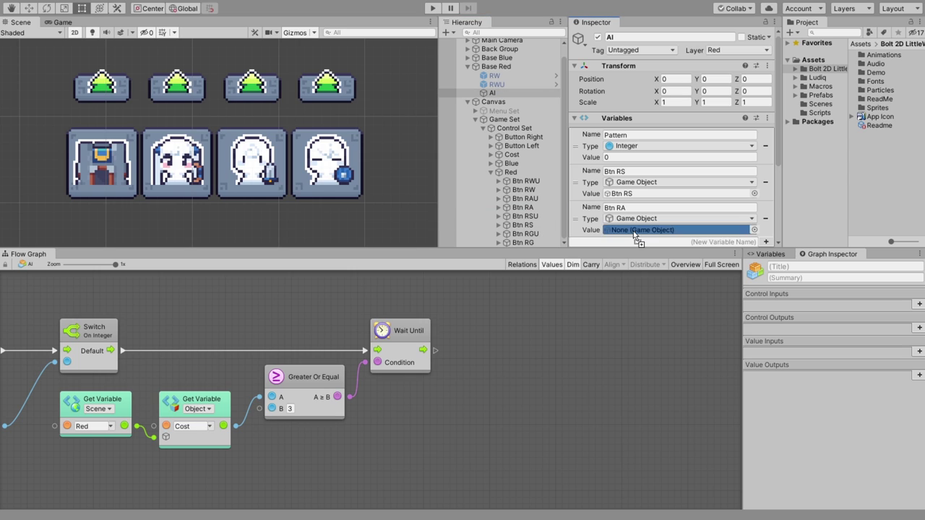
pyautogui.moveTo(526, 207); pyautogui.dragTo(636, 230)
pyautogui.scroll(-3, 651, 208)
# Add a Game Object variable Btn RG referencing the Btn RG button.
pyautogui.click(630, 122)
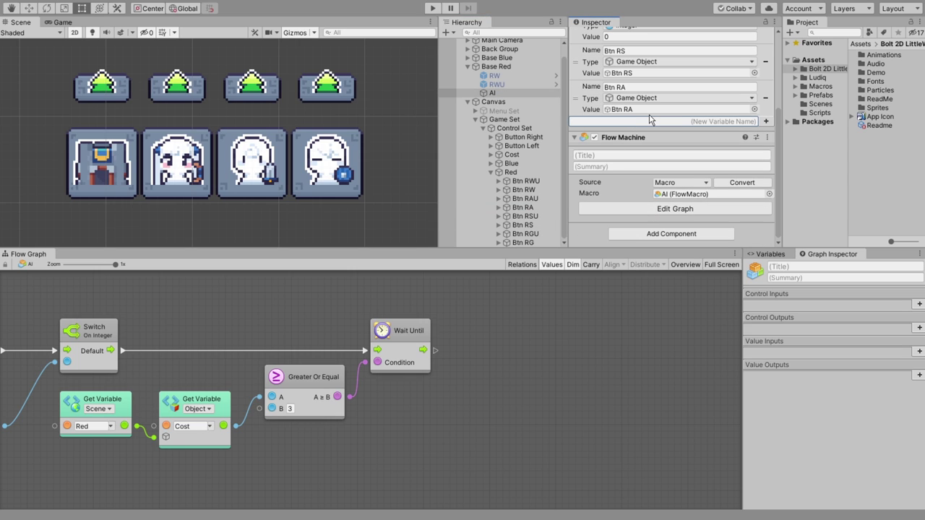
pyautogui.write('Btn R')
pyautogui.write('G')
pyautogui.press('Return')
pyautogui.click(654, 135)
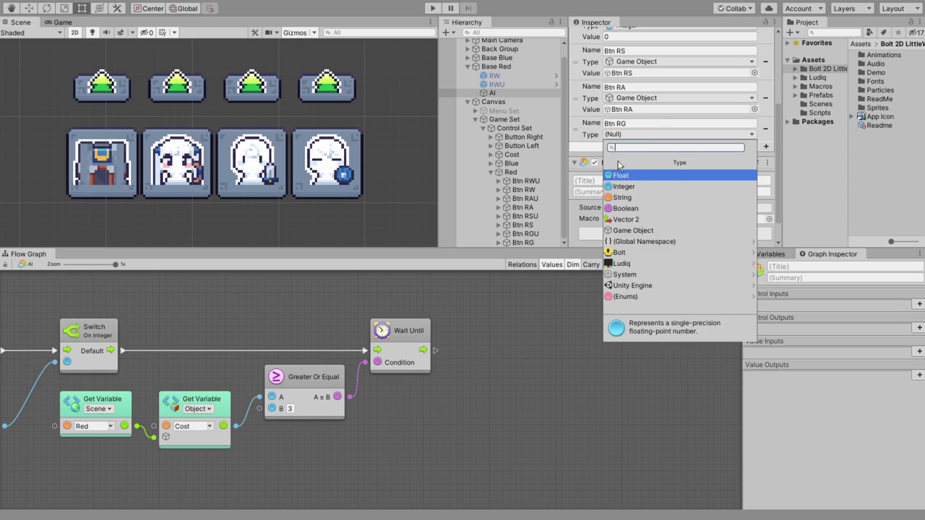
pyautogui.click(634, 230)
pyautogui.moveTo(523, 242); pyautogui.dragTo(641, 147)
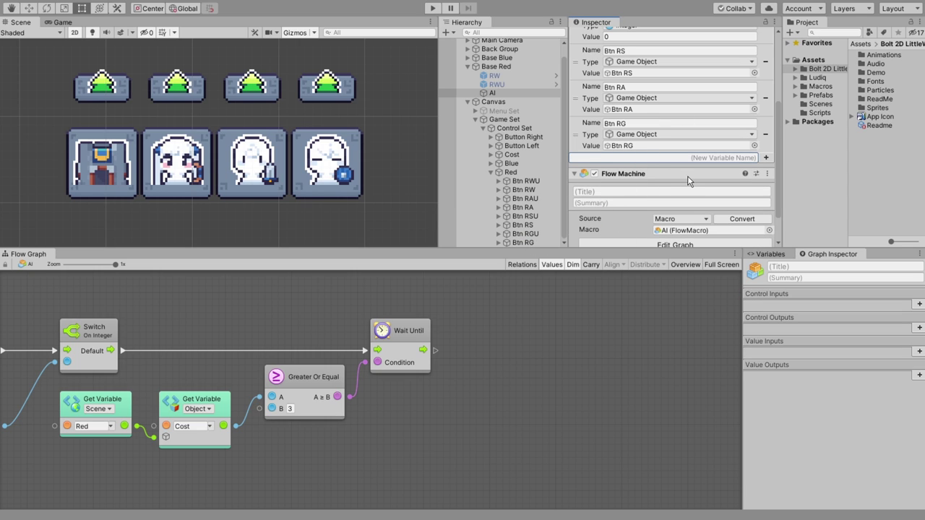
# Add a Game Object variable Btn RW referencing the Btn RW button.
pyautogui.write('Btn')
pyautogui.write(' RW')
pyautogui.press('Return')
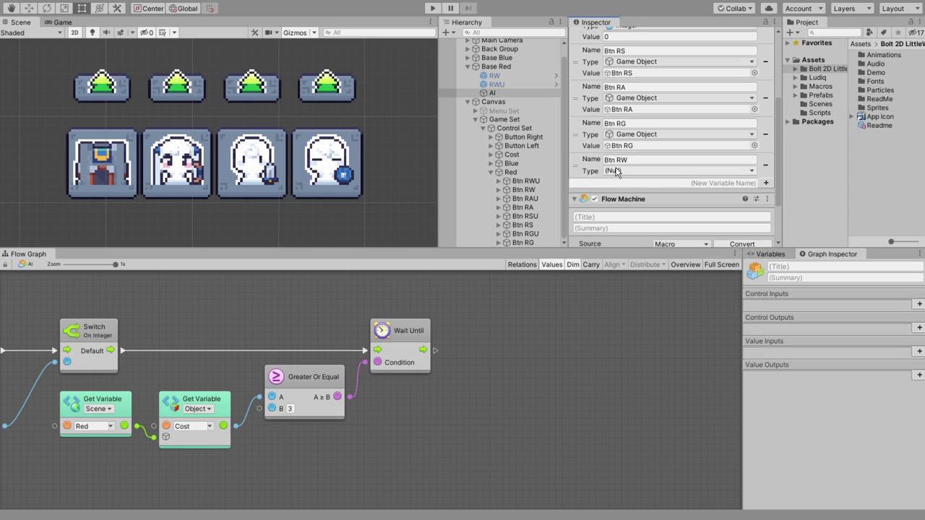
pyautogui.click(680, 170)
pyautogui.click(636, 253)
pyautogui.moveTo(524, 190); pyautogui.dragTo(636, 181)
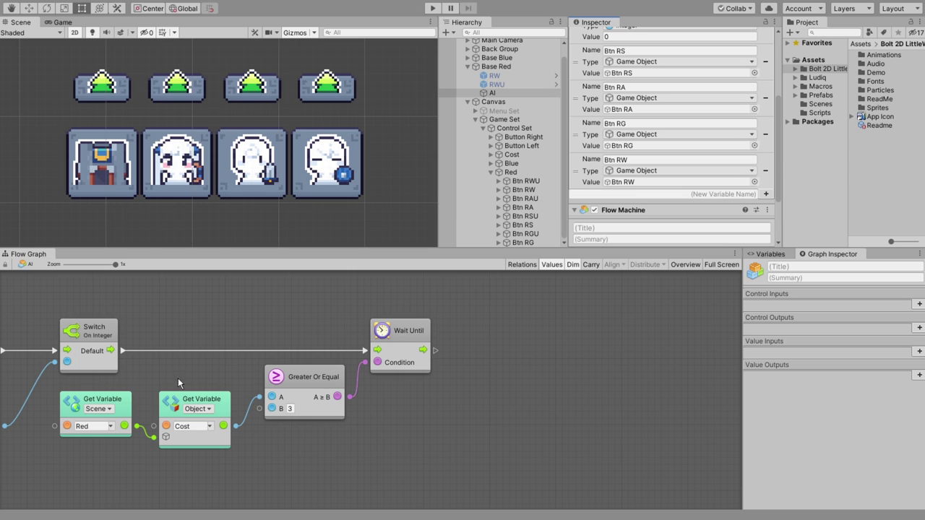
# Duplicate the Cost Get Variable node below Wait Until and set it to Btn RS.
pyautogui.click(224, 405)
pyautogui.hotkey('ctrl', 'd')
pyautogui.moveTo(235, 412)
pyautogui.mouseDown()
pyautogui.moveTo(449, 420)
pyautogui.moveTo(439, 395)
pyautogui.mouseUp()
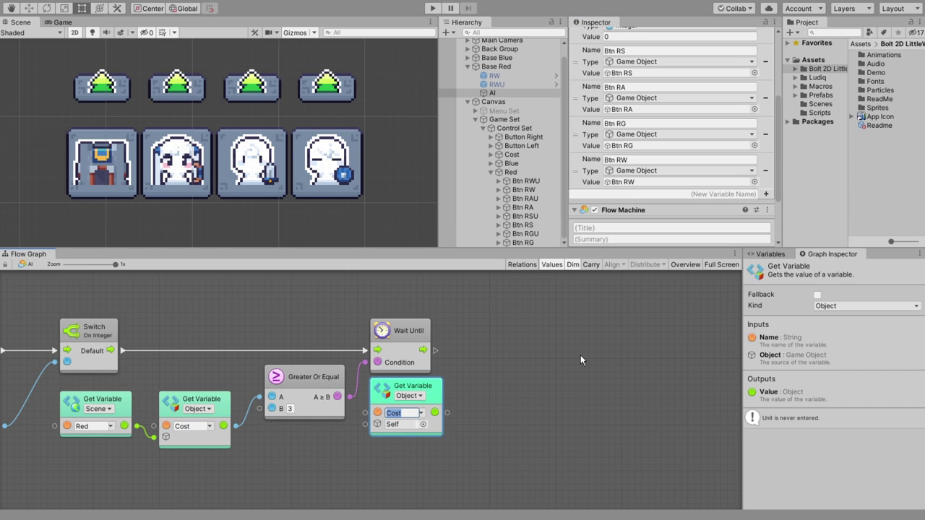
pyautogui.write('Btn RS')
pyautogui.moveTo(475, 289); pyautogui.dragTo(491, 284)
# Add a Trigger Unity Event after Wait Until, targeting Btn RS with event name Buy.
pyautogui.rightClick(491, 284)
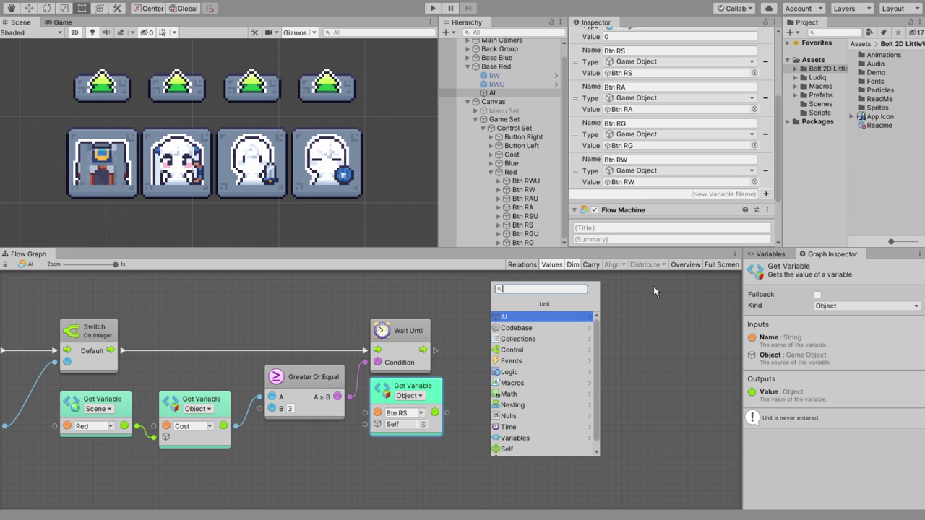
pyautogui.write('Trigger')
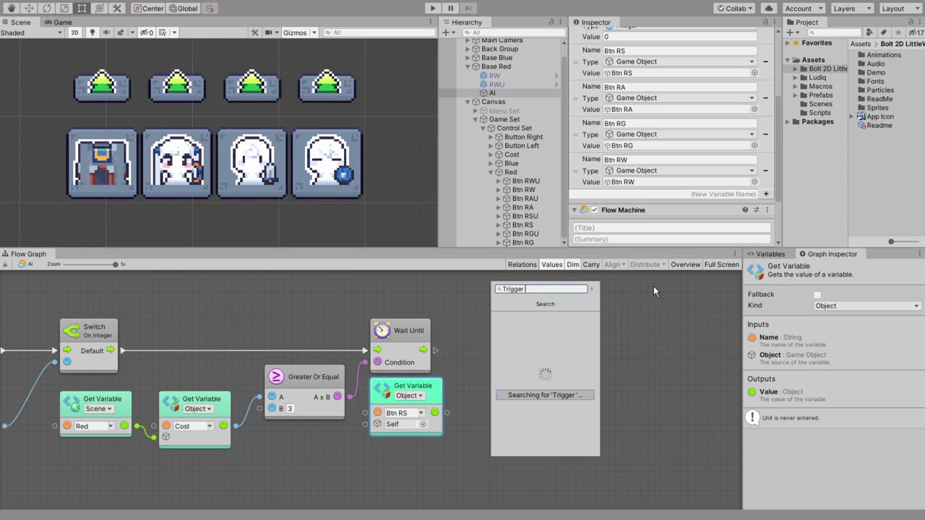
pyautogui.write(' unity')
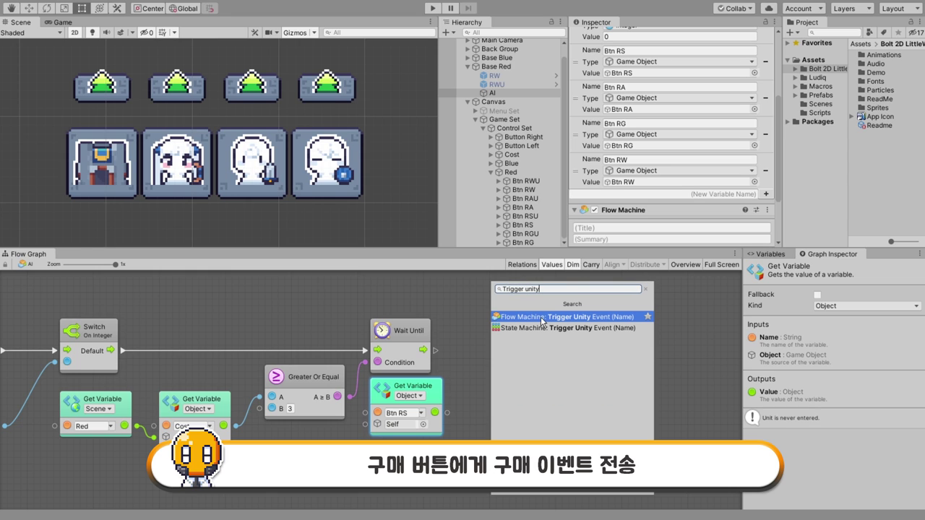
pyautogui.click(592, 319)
pyautogui.moveTo(521, 286); pyautogui.dragTo(549, 330)
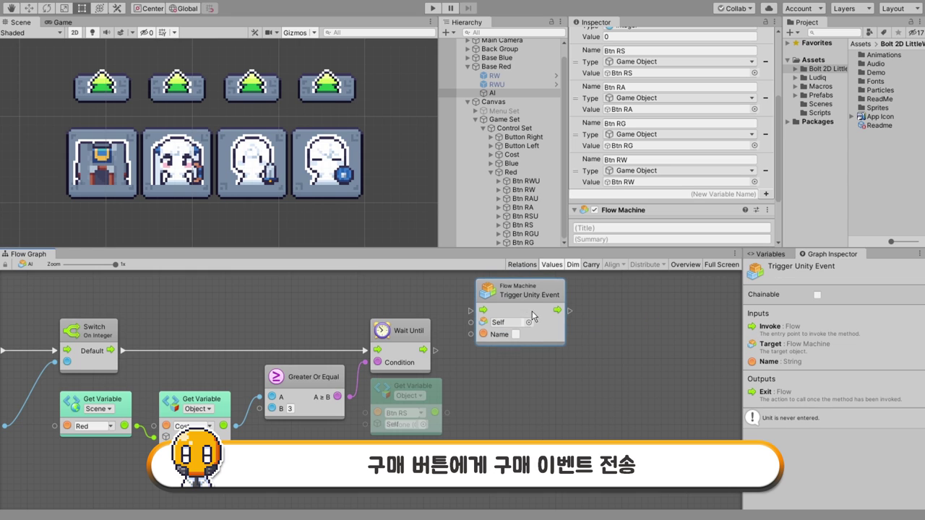
pyautogui.moveTo(435, 350); pyautogui.dragTo(497, 351)
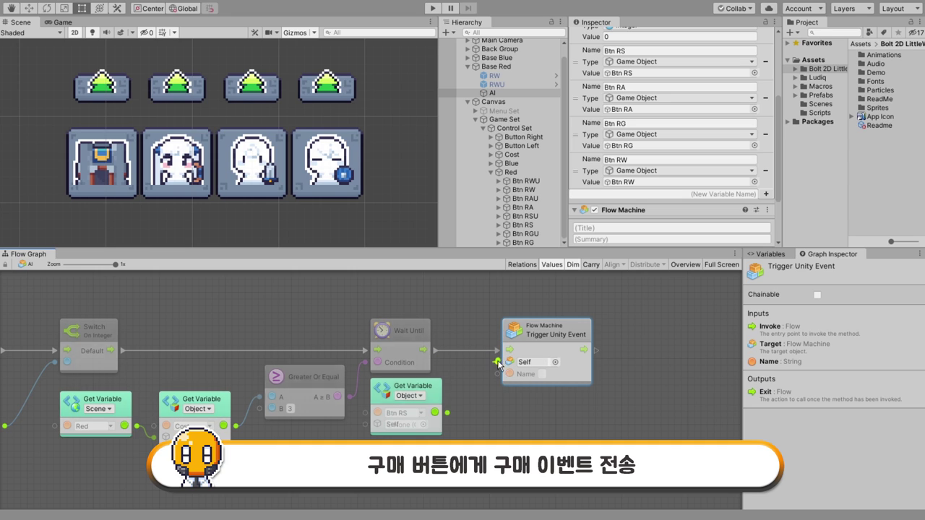
pyautogui.moveTo(435, 412); pyautogui.dragTo(497, 362)
pyautogui.click(542, 374)
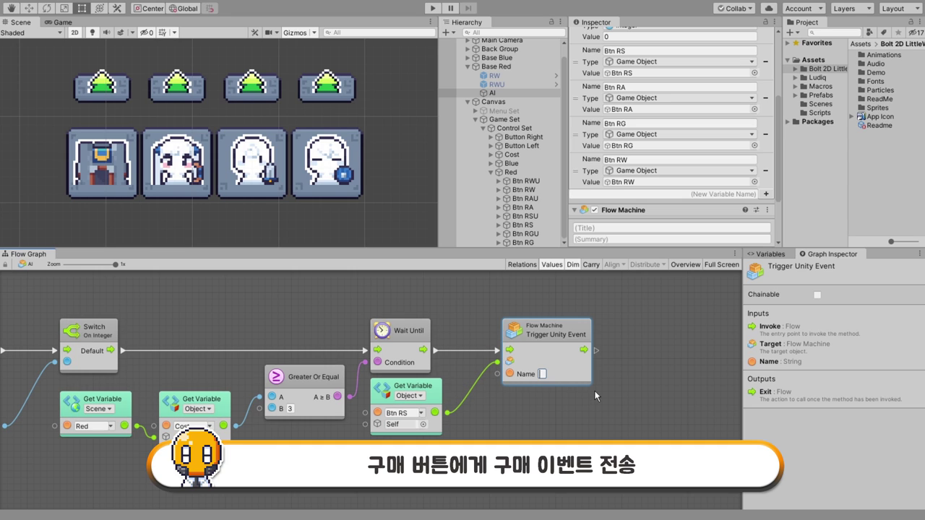
pyautogui.write('Buy')
pyautogui.click(537, 389)
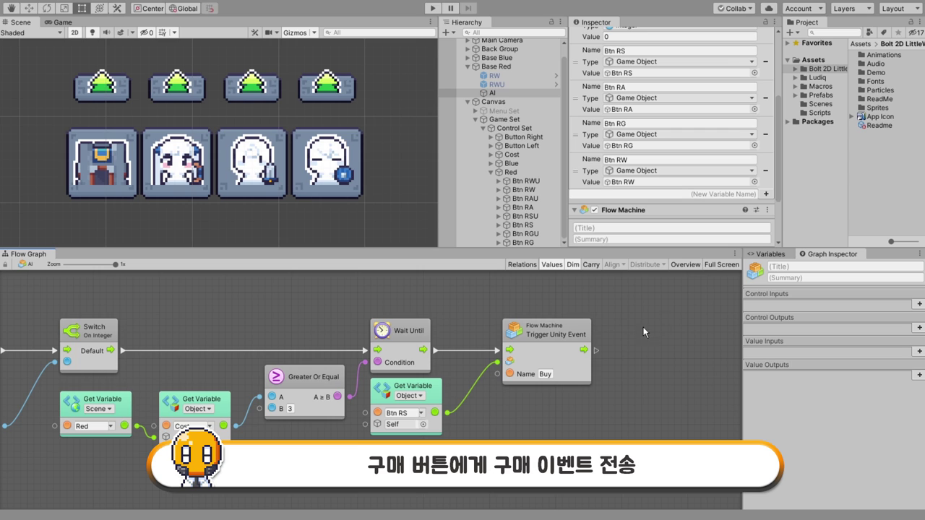
pyautogui.click(688, 267)
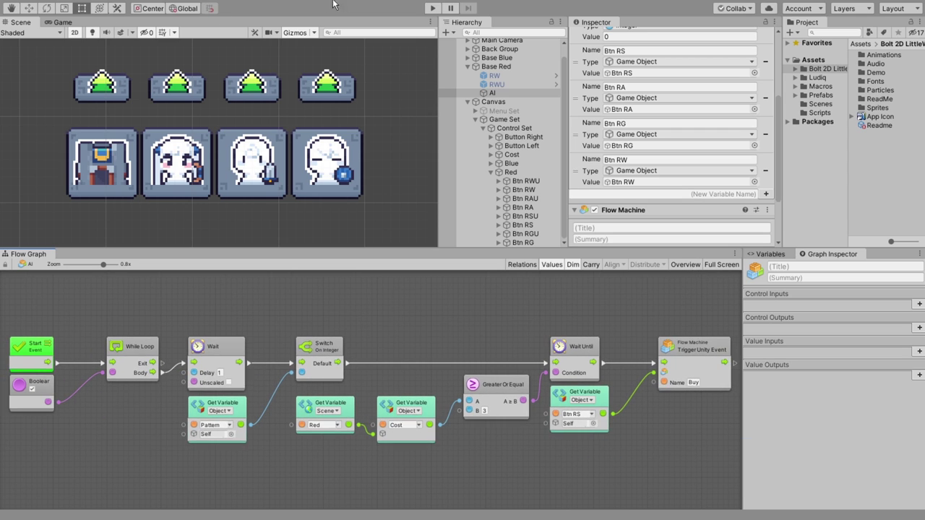
pyautogui.click(428, 8)
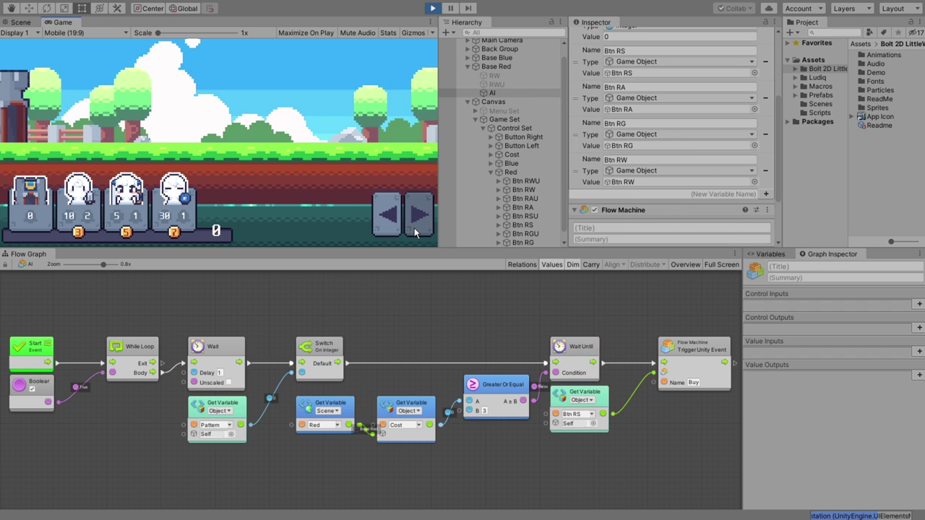
pyautogui.click(415, 227)
pyautogui.scroll(2, 455, 419)
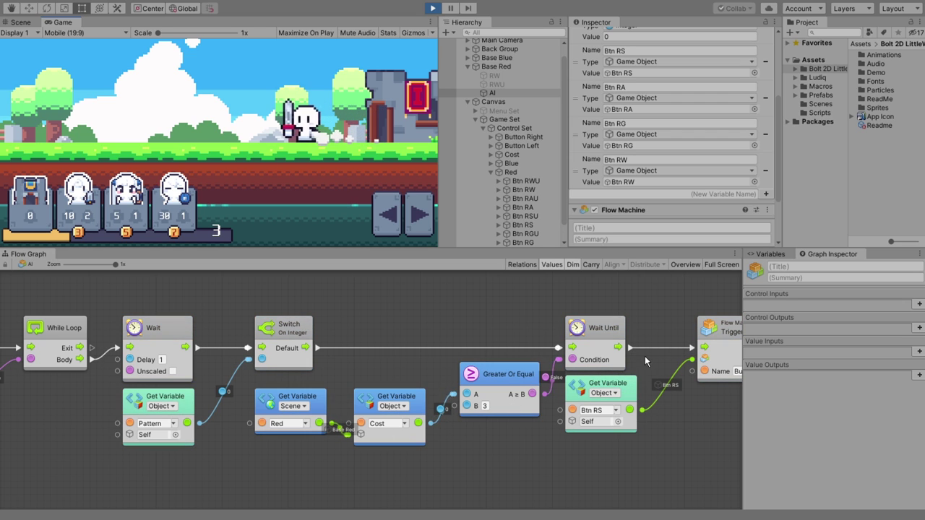
pyautogui.moveTo(645, 356); pyautogui.dragTo(602, 361, button='middle')
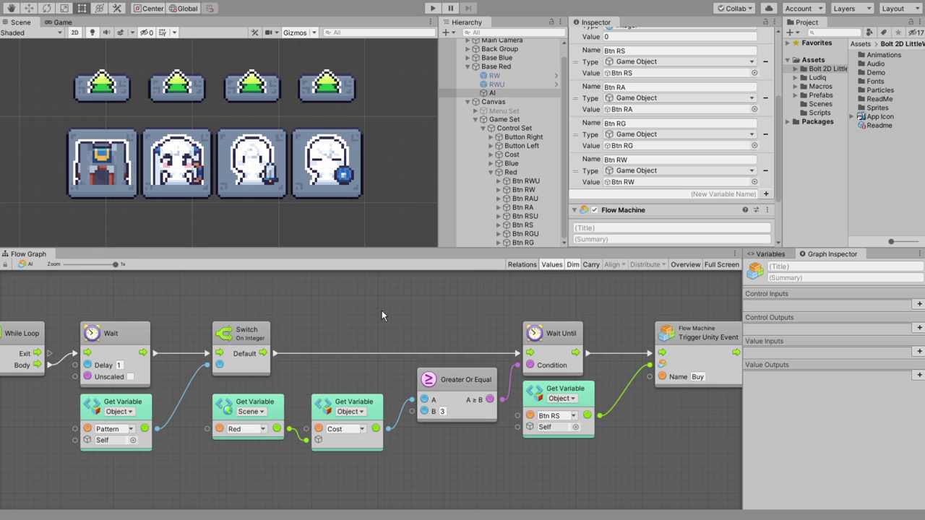
# Add a 0 case to Switch On Integer and route it to Wait Until instead of Default.
pyautogui.click(261, 334)
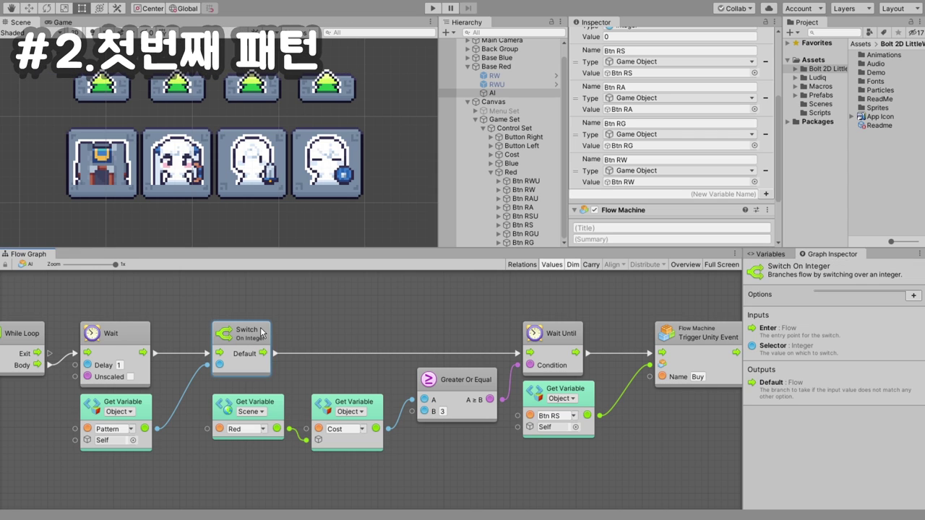
pyautogui.click(914, 297)
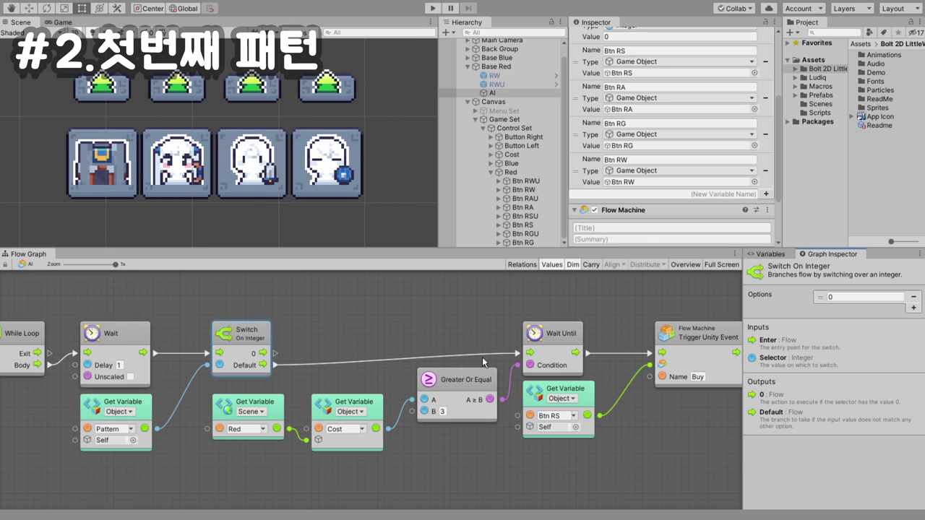
pyautogui.moveTo(378, 328); pyautogui.dragTo(304, 331, button='middle')
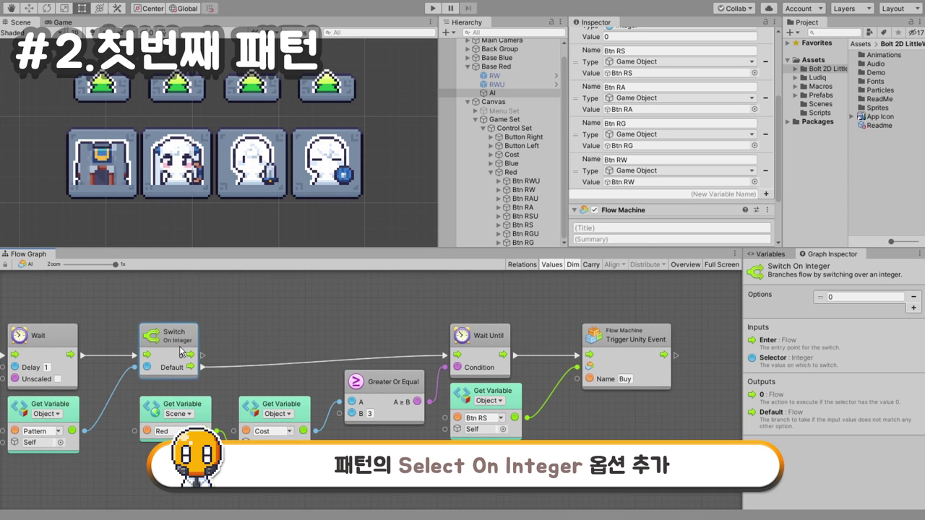
pyautogui.rightClick(202, 367)
pyautogui.moveTo(204, 355); pyautogui.dragTo(448, 357)
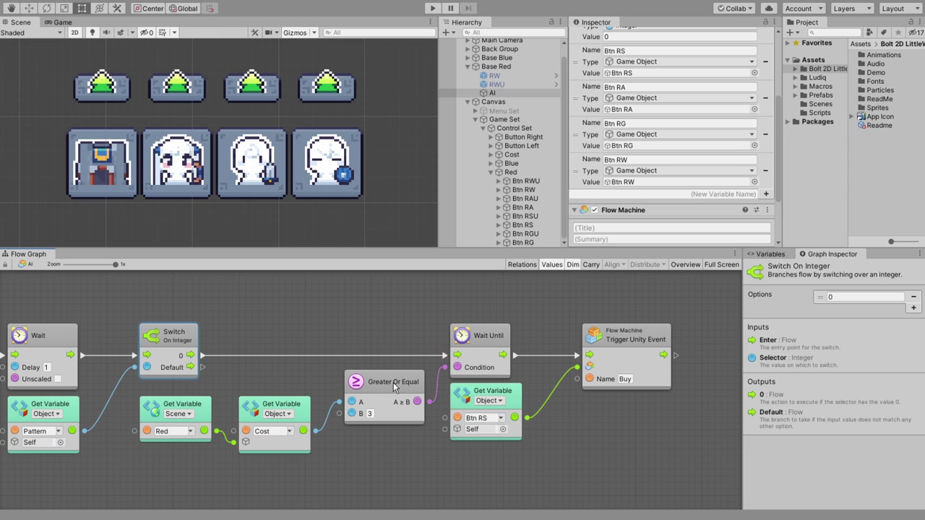
# Raise the Greater Or Equal B threshold from 3 to 5.
pyautogui.click(393, 383)
pyautogui.click(369, 413)
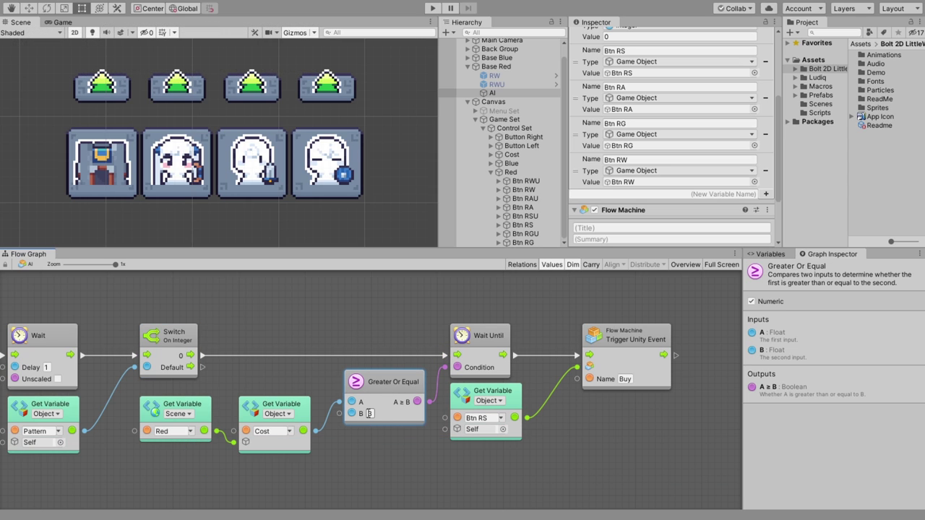
pyautogui.write('5')
pyautogui.click(409, 455)
# Disconnect the Trigger Unity Event's flow and target inputs and move it aside.
pyautogui.moveTo(410, 455); pyautogui.dragTo(254, 430, button='middle')
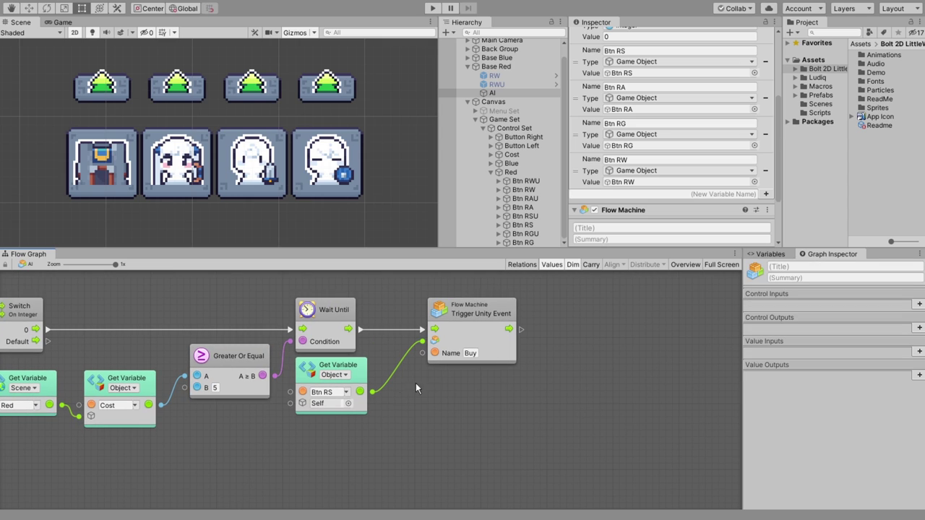
pyautogui.rightClick(435, 329)
pyautogui.rightClick(435, 341)
pyautogui.moveTo(458, 327); pyautogui.dragTo(611, 328)
pyautogui.click(419, 364)
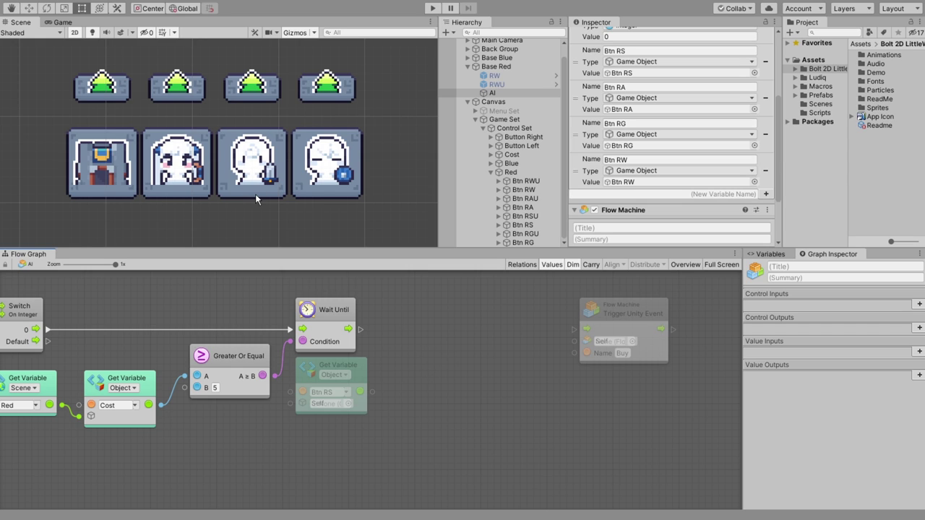
# Duplicate the Btn RS Get Variable and switch the copy to Btn RA.
pyautogui.click(359, 372)
pyautogui.hotkey('ctrl', 'd')
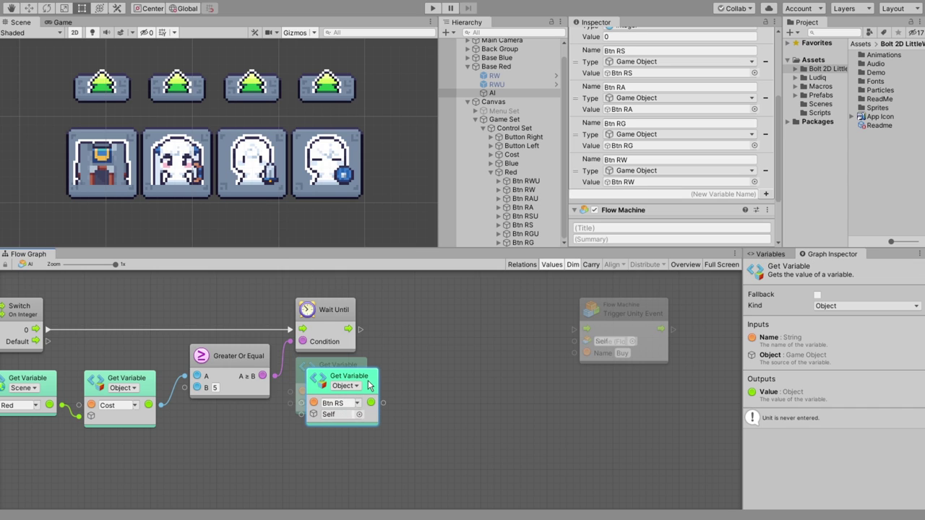
pyautogui.moveTo(359, 372); pyautogui.dragTo(357, 436)
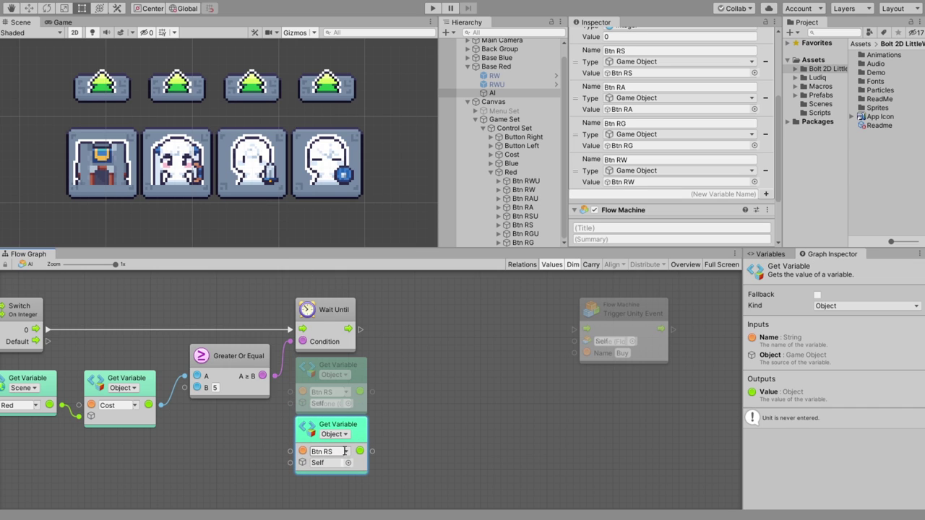
pyautogui.click(347, 453)
pyautogui.click(371, 463)
# Add a Random Range unit with Max 2 running after Wait Until.
pyautogui.rightClick(400, 275)
pyautogui.click(423, 283)
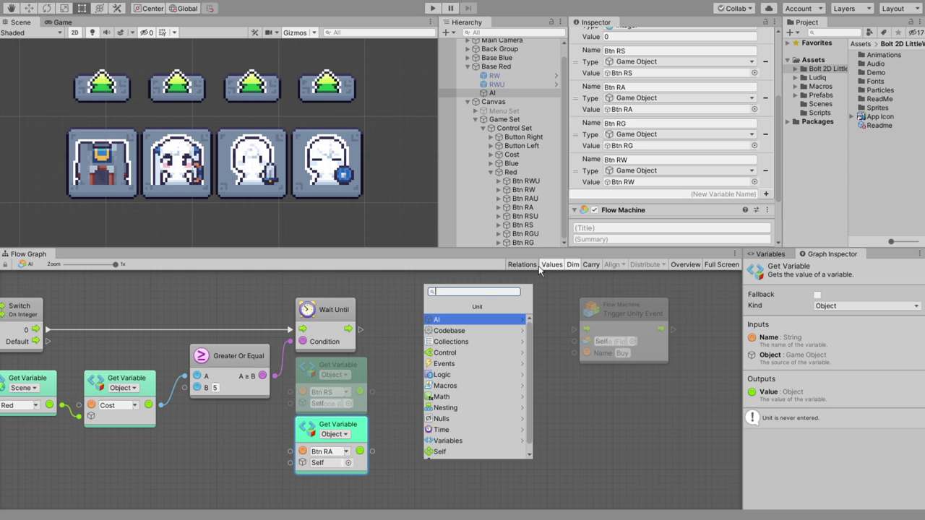
pyautogui.write('ran')
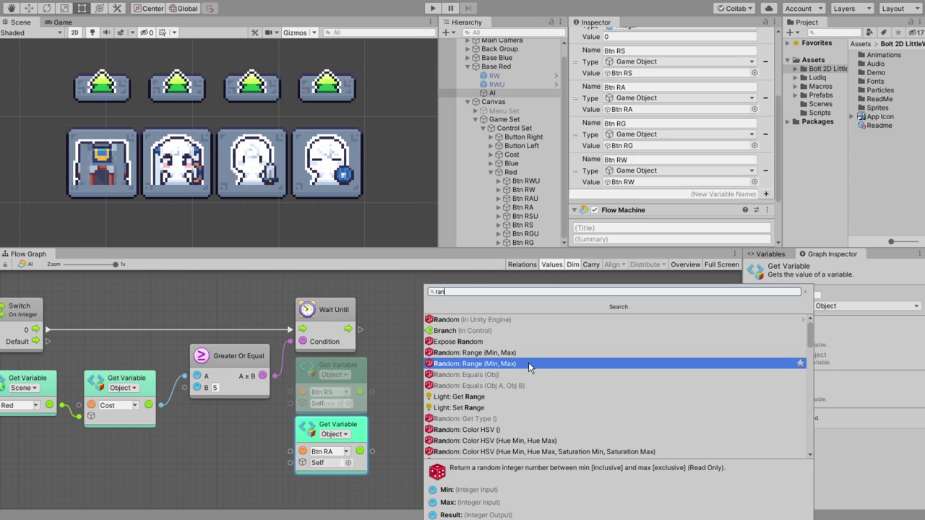
pyautogui.click(529, 364)
pyautogui.moveTo(431, 294); pyautogui.dragTo(453, 317)
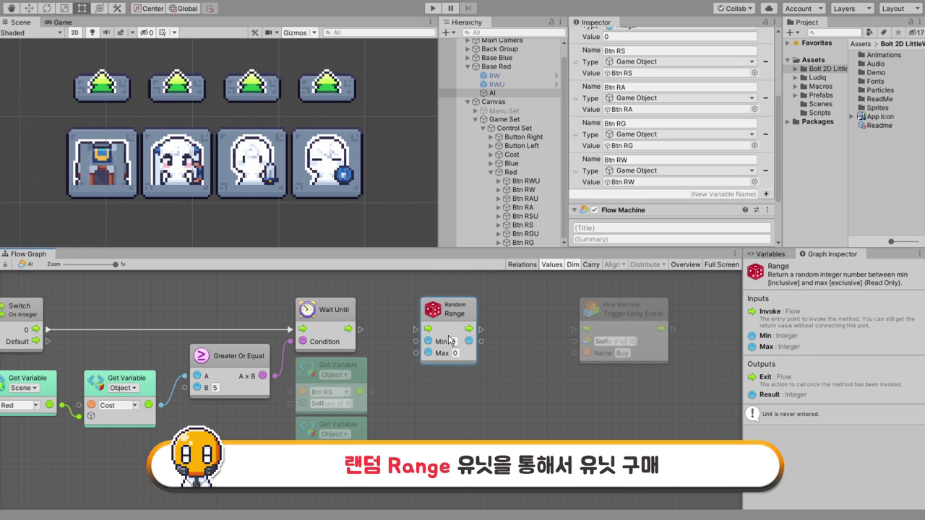
pyautogui.write('2')
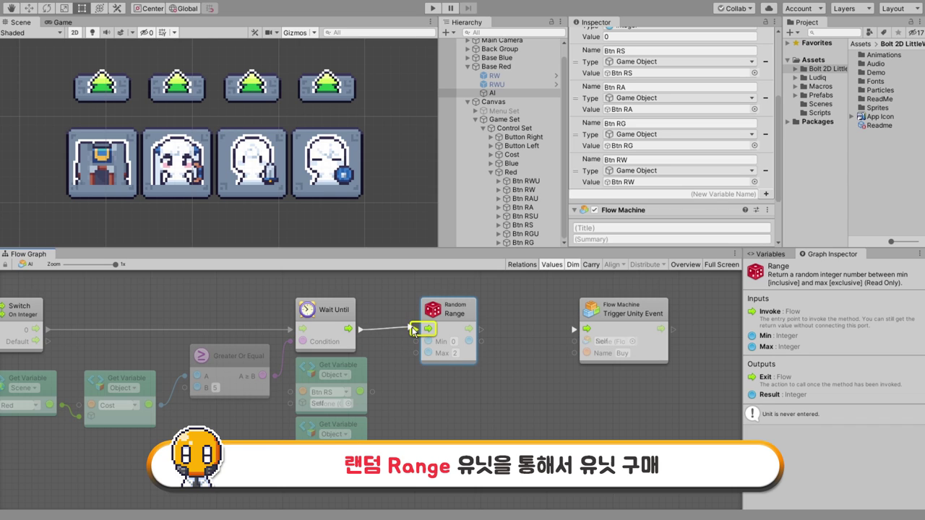
pyautogui.moveTo(359, 331)
pyautogui.mouseDown()
pyautogui.moveTo(420, 332)
pyautogui.moveTo(425, 311)
pyautogui.mouseUp()
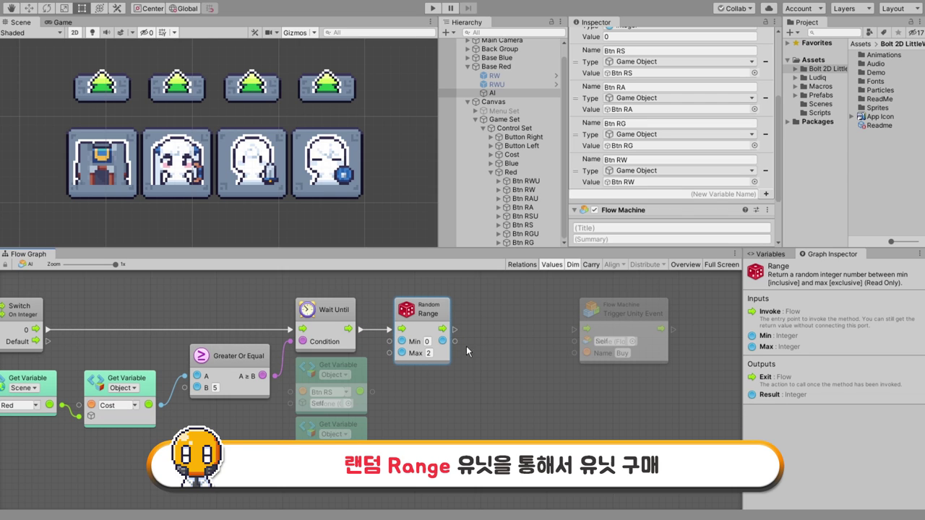
# Add a Select On Integer unit with Random Range's result as its selector.
pyautogui.rightClick(490, 285)
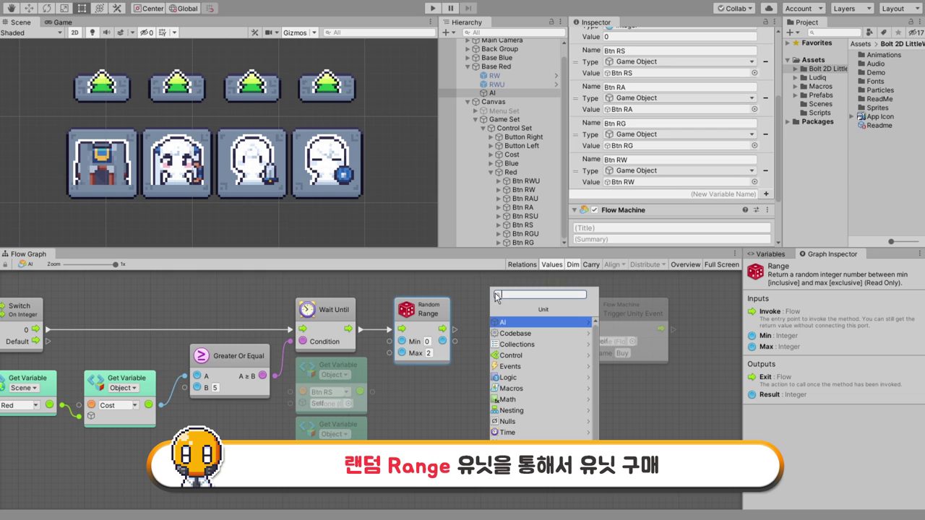
pyautogui.click(525, 354)
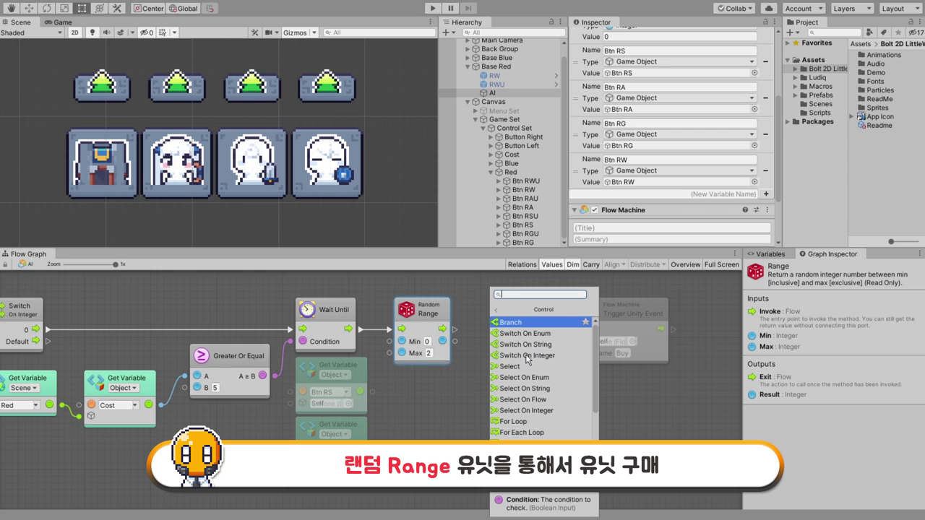
pyautogui.click(548, 409)
pyautogui.moveTo(520, 289); pyautogui.dragTo(521, 344)
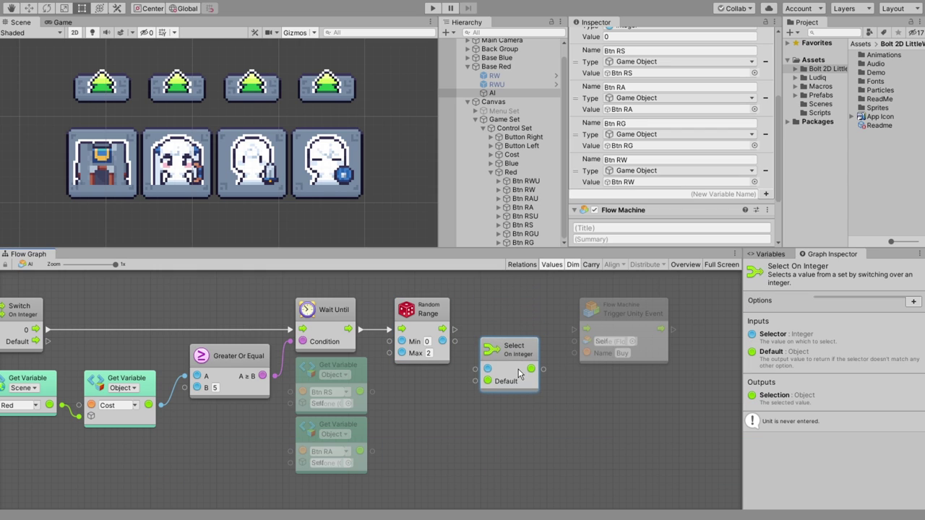
pyautogui.moveTo(442, 341); pyautogui.dragTo(457, 342)
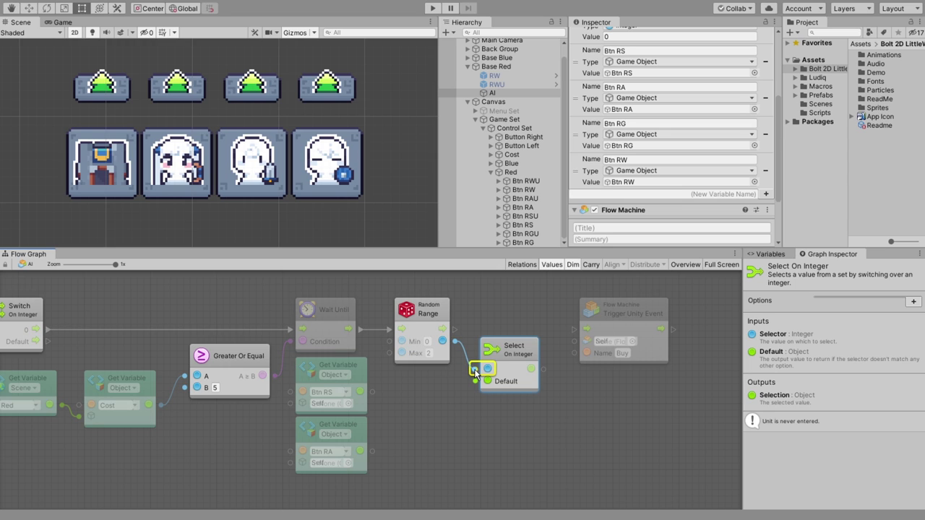
pyautogui.moveTo(474, 371); pyautogui.dragTo(476, 370)
# Map option 0 to Btn RS, Default to Btn RA, and run Trigger Unity Event after Random Range.
pyautogui.click(913, 302)
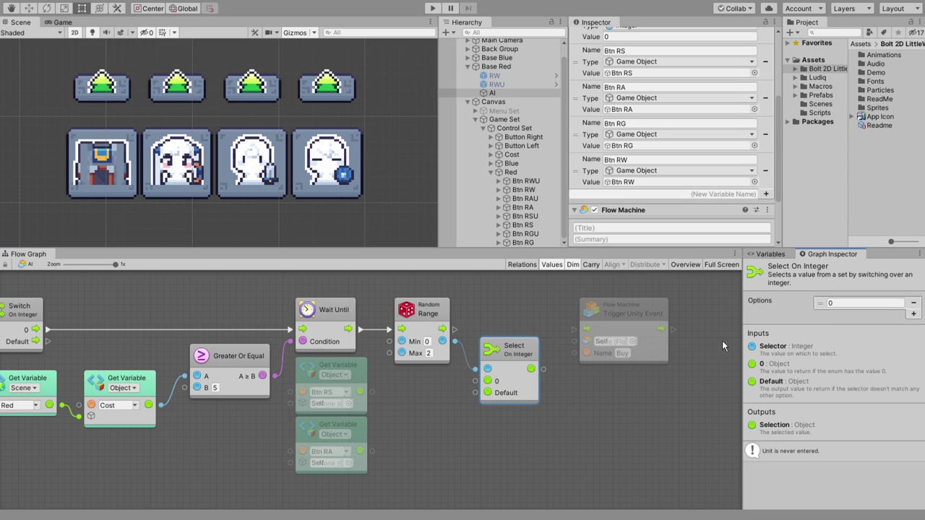
pyautogui.moveTo(396, 392); pyautogui.dragTo(360, 392)
pyautogui.moveTo(475, 393); pyautogui.dragTo(373, 453)
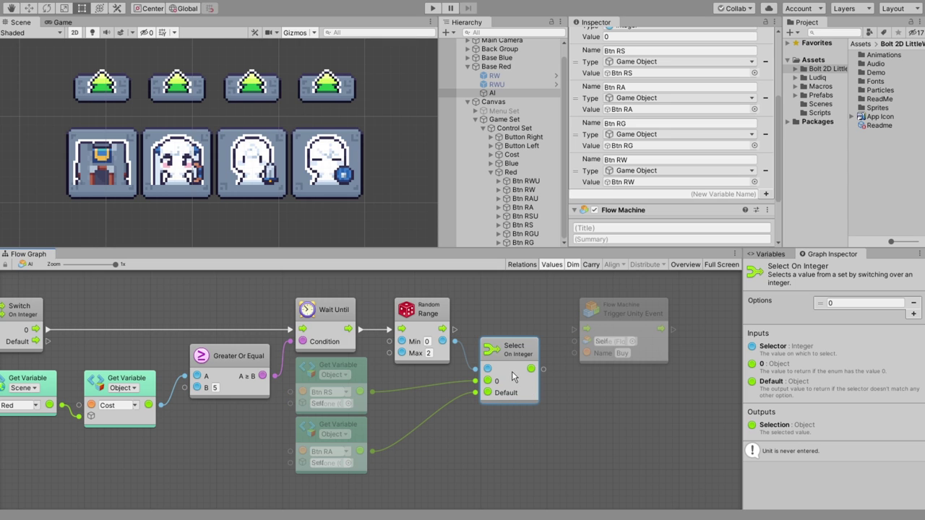
pyautogui.moveTo(513, 376); pyautogui.dragTo(586, 340)
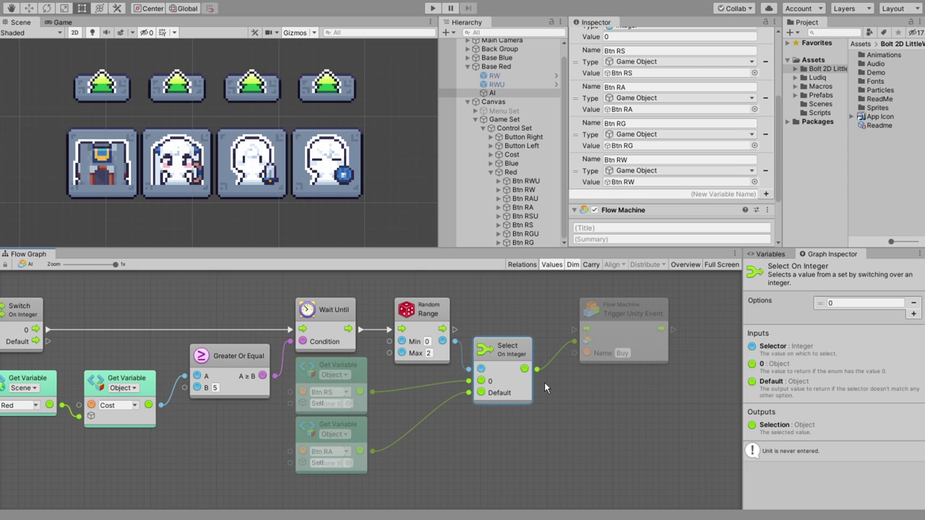
pyautogui.moveTo(455, 329)
pyautogui.mouseDown()
pyautogui.moveTo(587, 329)
pyautogui.moveTo(575, 309)
pyautogui.mouseUp()
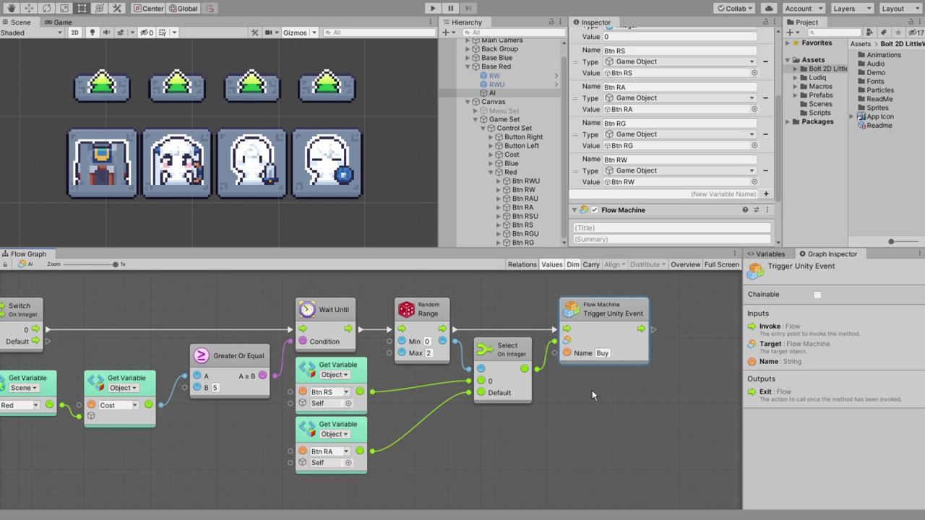
pyautogui.click(576, 406)
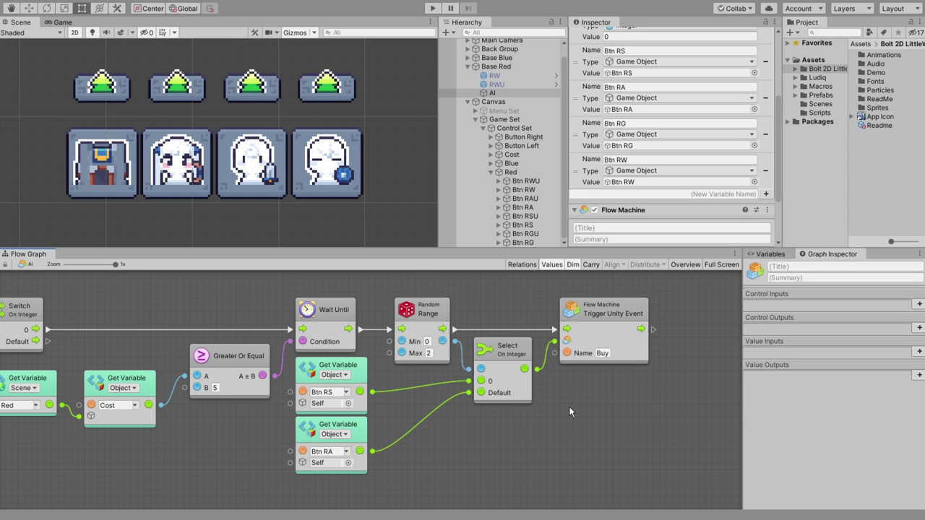
pyautogui.moveTo(569, 408); pyautogui.dragTo(596, 413, button='middle')
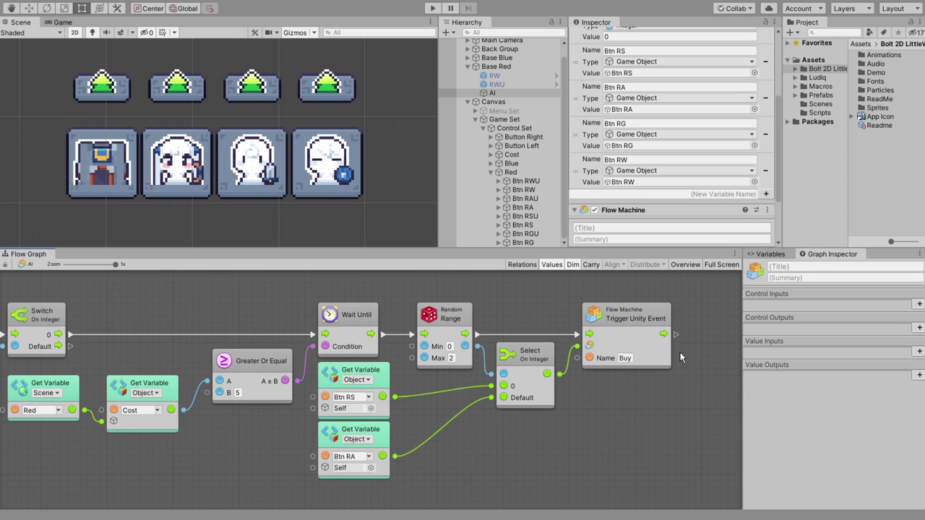
# Group the new pattern's units under the title Pattern 0.
pyautogui.keyDown('ctrl'); pyautogui.moveTo(692, 297); pyautogui.dragTo(187, 482); pyautogui.keyUp('ctrl')
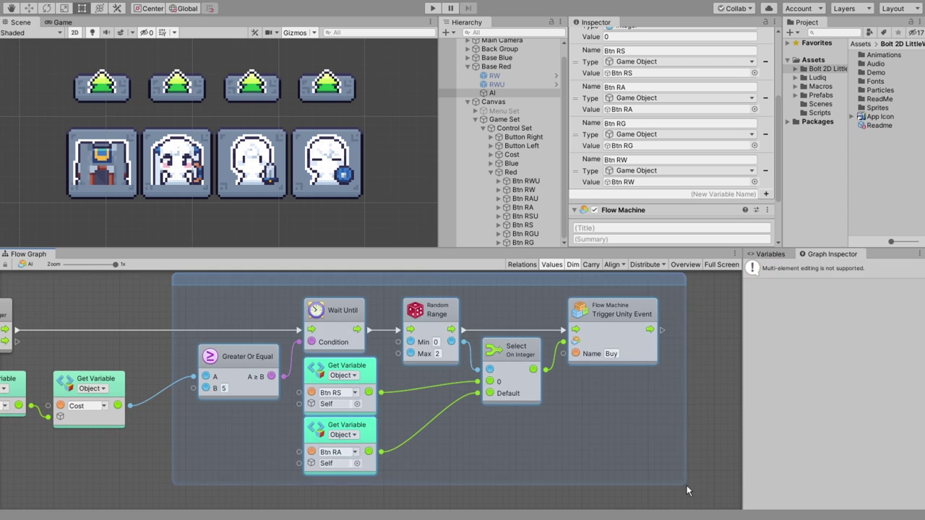
pyautogui.write('Pattern 0')
pyautogui.moveTo(150, 423); pyautogui.dragTo(588, 412, button='middle')
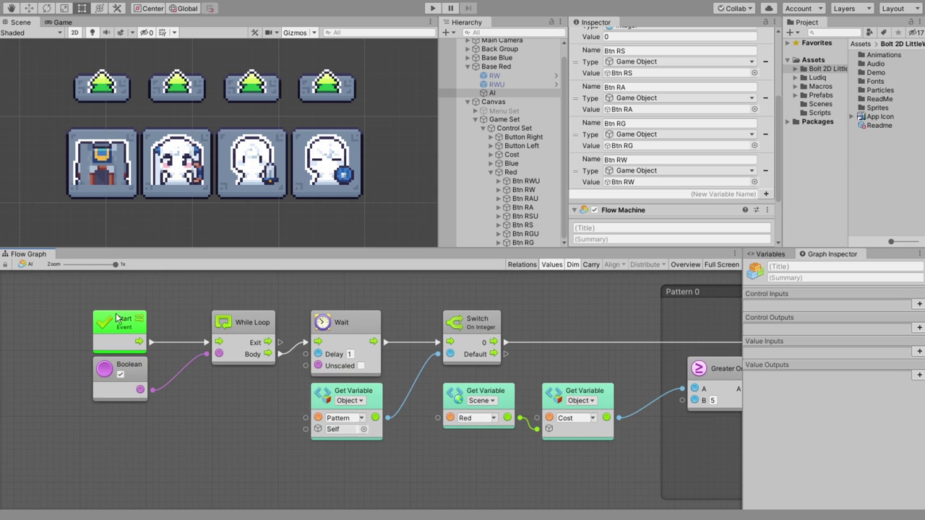
pyautogui.keyDown('ctrl'); pyautogui.moveTo(77, 275); pyautogui.dragTo(635, 475); pyautogui.keyUp('ctrl')
pyautogui.scroll(-3, 526, 346)
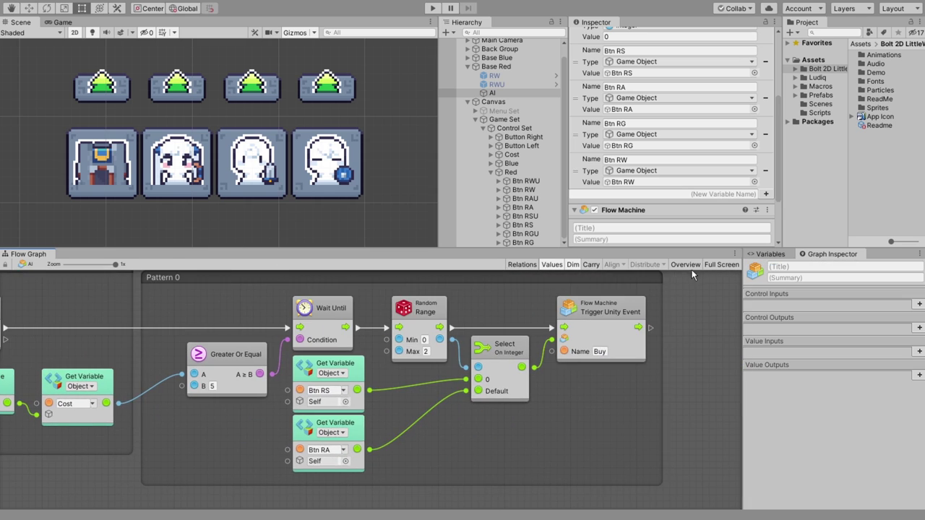
pyautogui.click(671, 266)
# Save the project from the File menu.
pyautogui.click(9, 2)
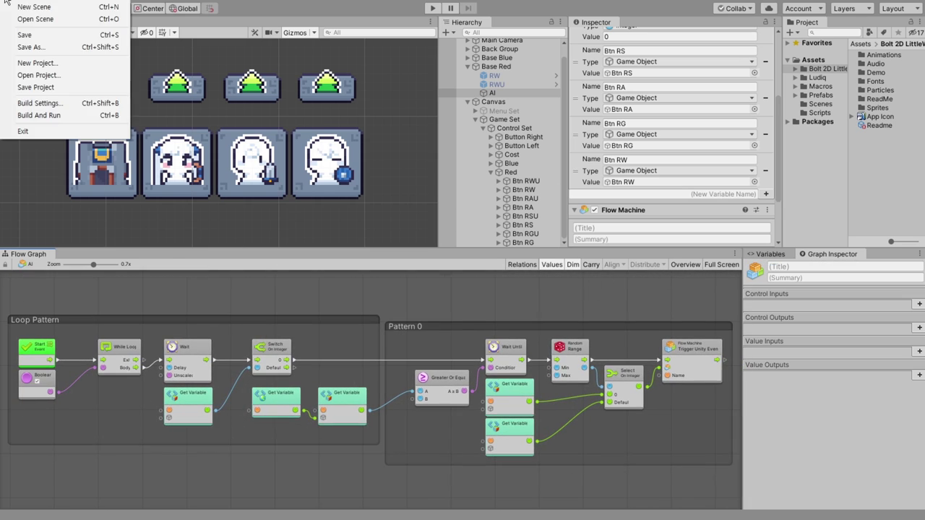
pyautogui.click(29, 34)
pyautogui.click(9, 1)
pyautogui.click(62, 87)
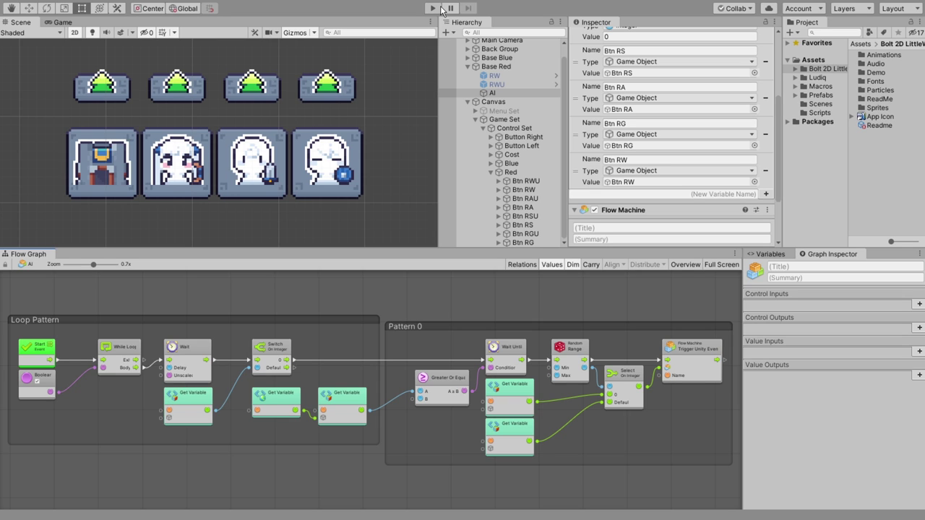
# Play the game and watch the AI spawn red units at the red base.
pyautogui.click(433, 9)
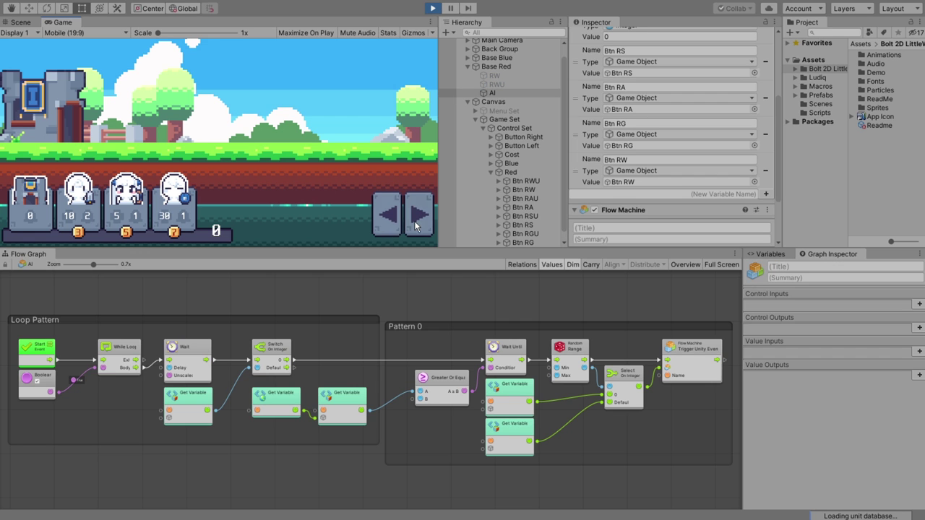
pyautogui.click(416, 226)
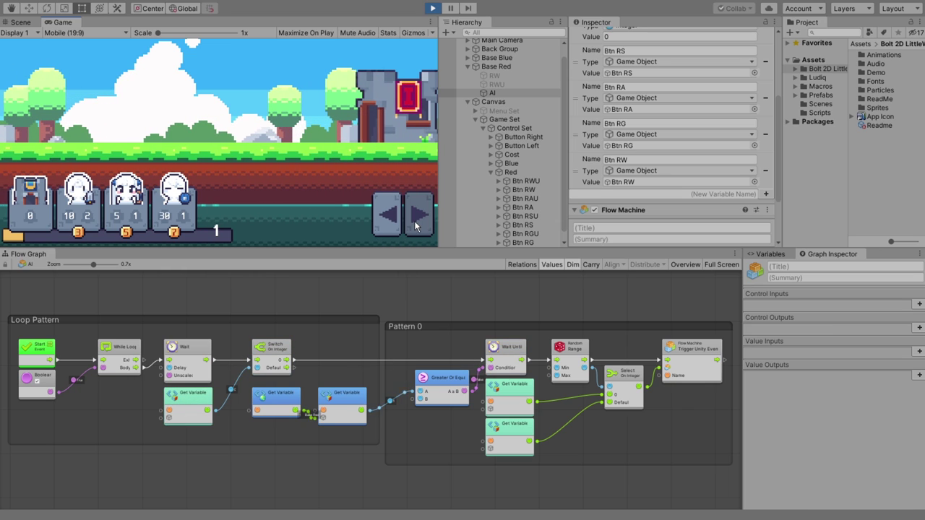
pyautogui.scroll(3, 667, 420)
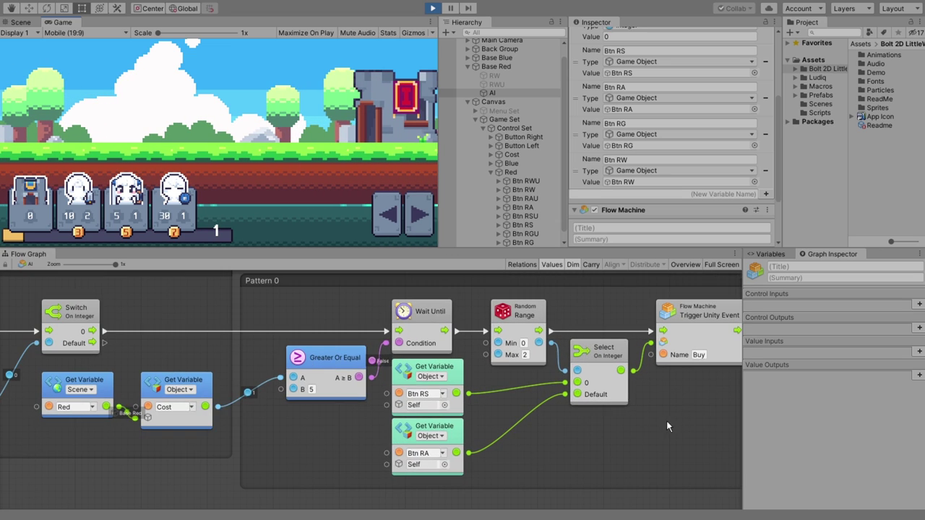
pyautogui.moveTo(611, 450); pyautogui.dragTo(579, 446, button='middle')
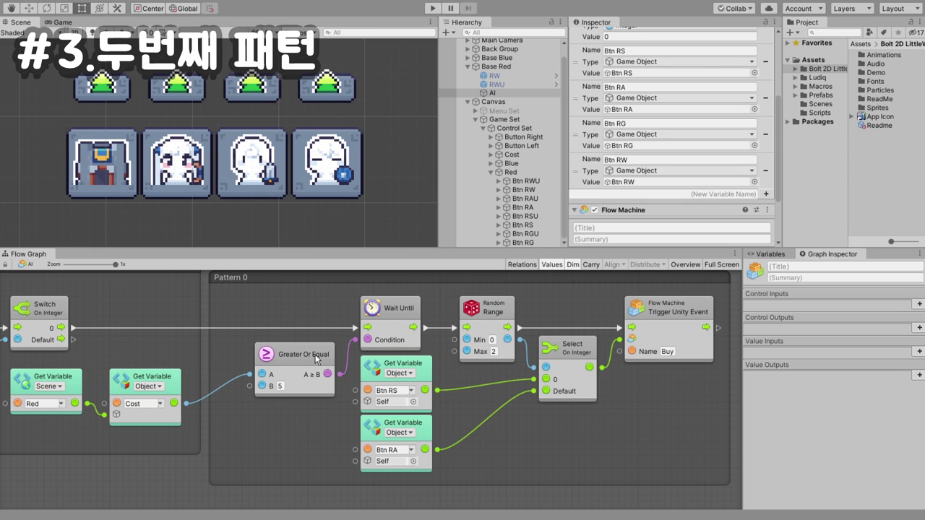
# Duplicate Greater Or Equal, Wait Until and Random Range, placing copies below Pattern 0.
pyautogui.click(315, 356)
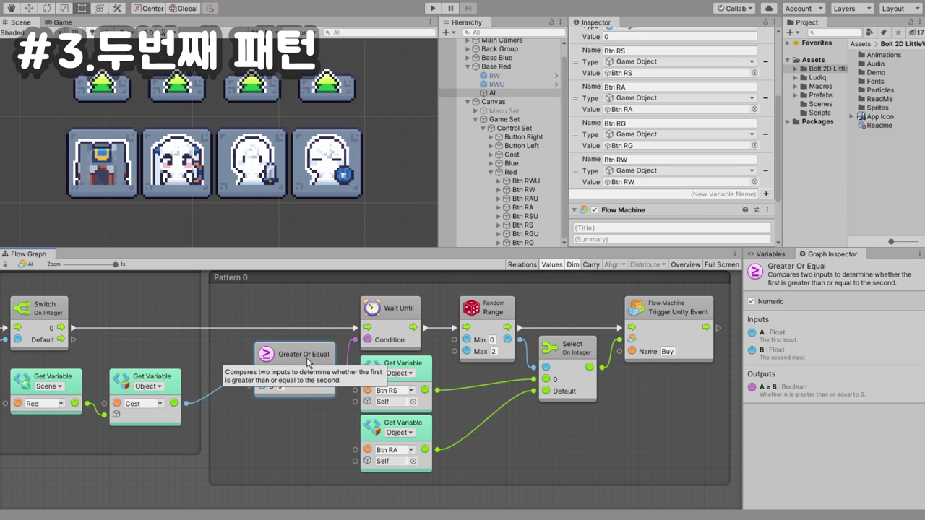
pyautogui.keyDown('ctrl'); pyautogui.click(402, 316); pyautogui.keyUp('ctrl')
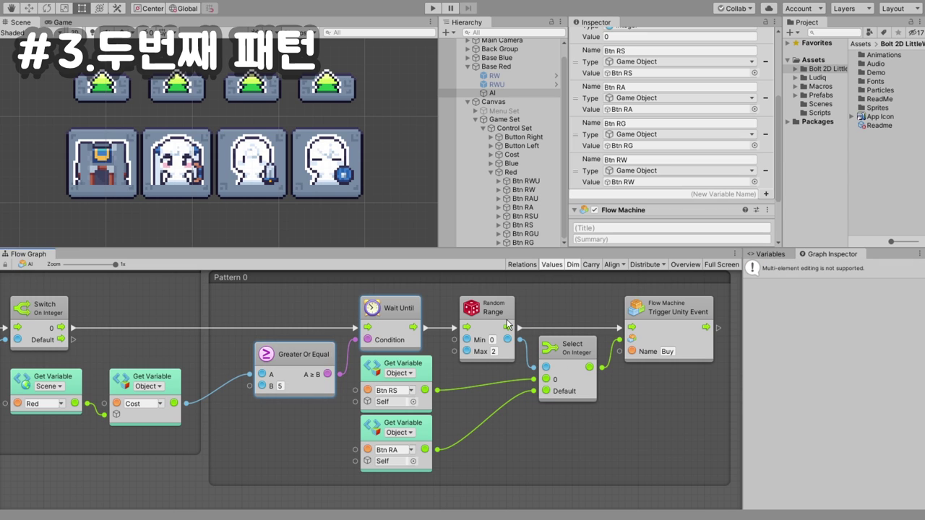
pyautogui.keyDown('ctrl'); pyautogui.click(496, 316); pyautogui.keyUp('ctrl')
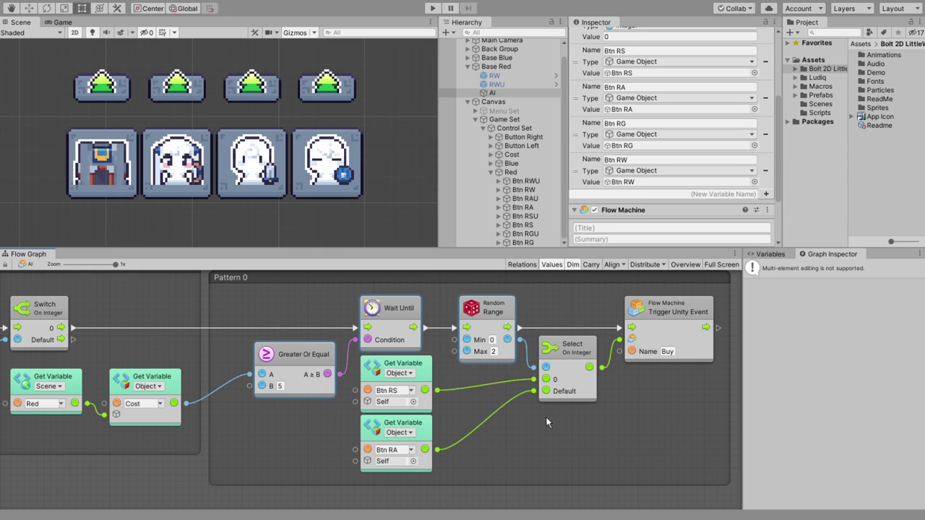
pyautogui.hotkey('ctrl', 'd')
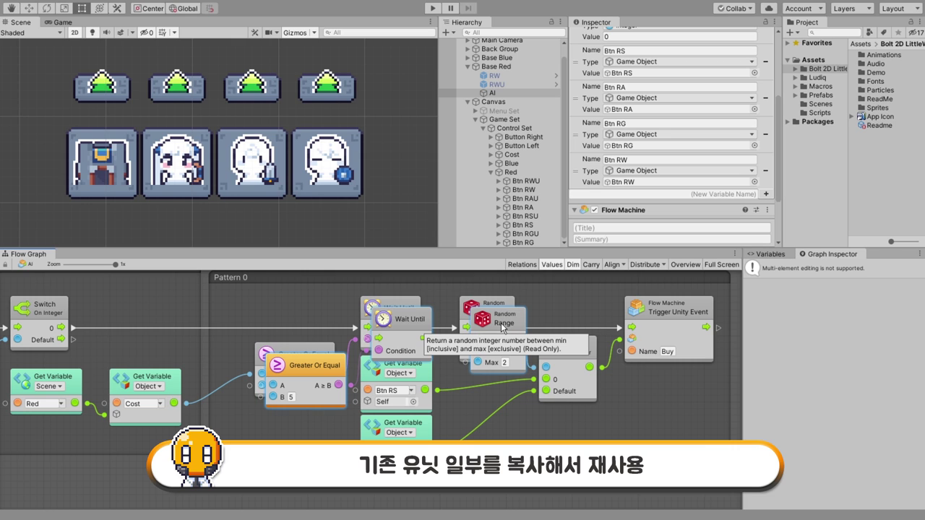
pyautogui.moveTo(501, 323); pyautogui.dragTo(484, 513)
pyautogui.scroll(-5, 480, 404)
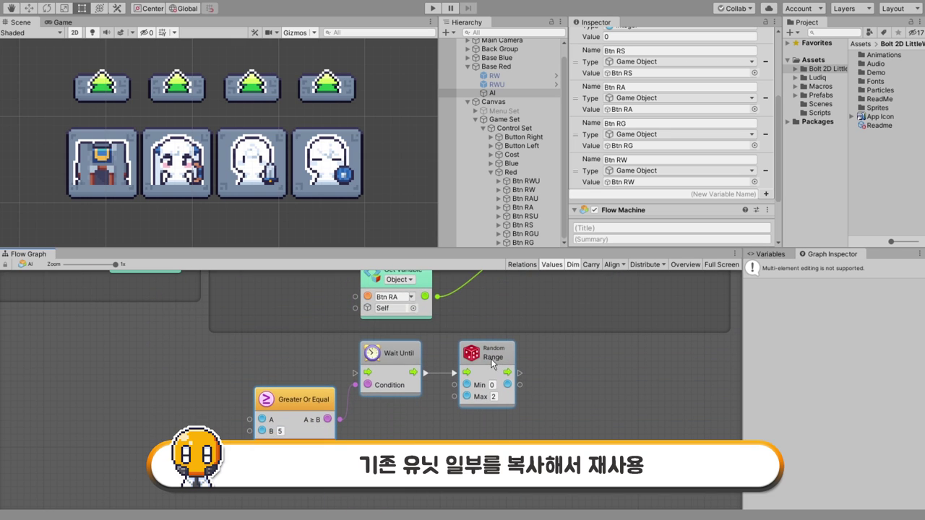
pyautogui.click(585, 366)
# Bring the main pattern Switch On Integer into view and select it.
pyautogui.scroll(3, 302, 424)
pyautogui.click(436, 434)
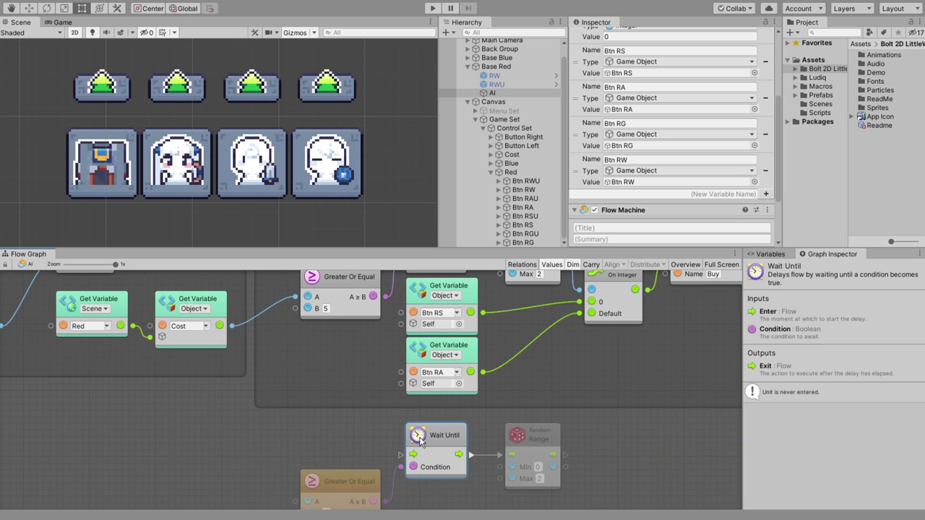
pyautogui.moveTo(304, 432); pyautogui.dragTo(454, 482, button='middle')
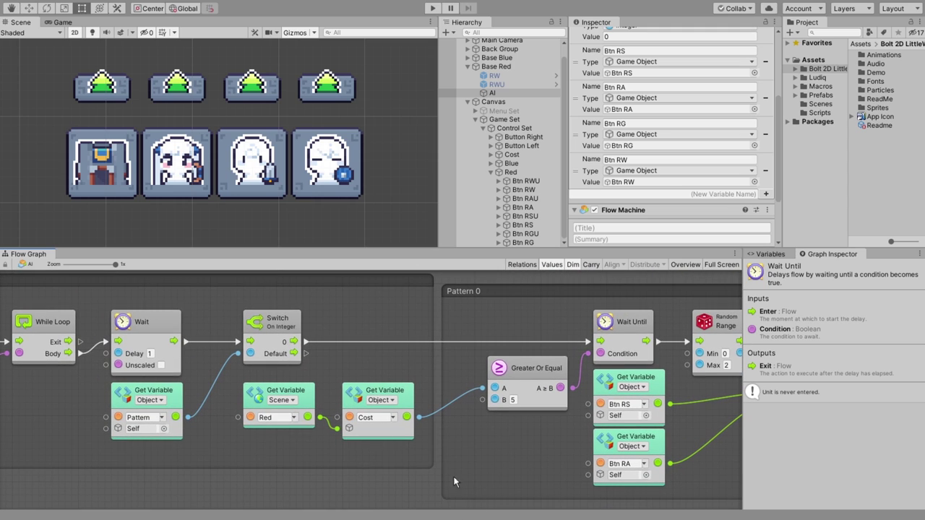
pyautogui.click(273, 334)
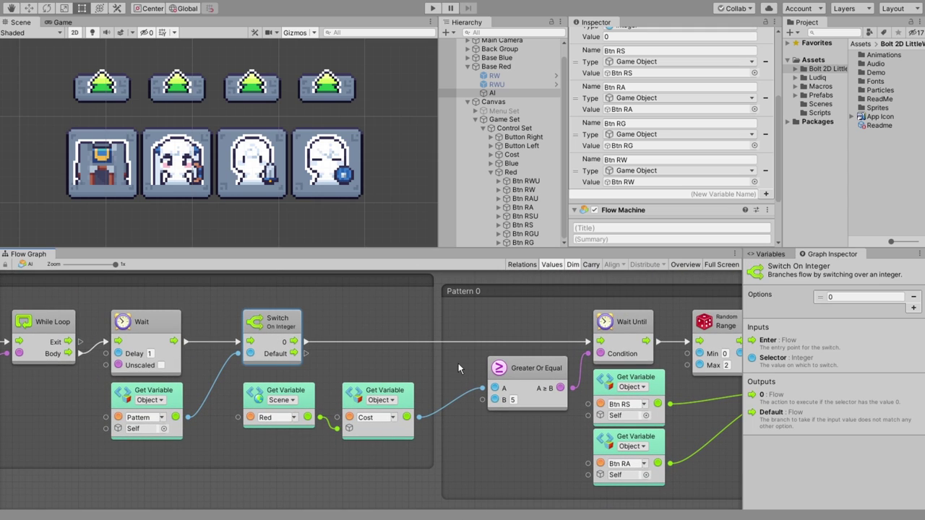
# Add a 1 case to the pattern switch and wire it to the copied Wait Until.
pyautogui.click(914, 310)
pyautogui.click(860, 308)
pyautogui.write('1')
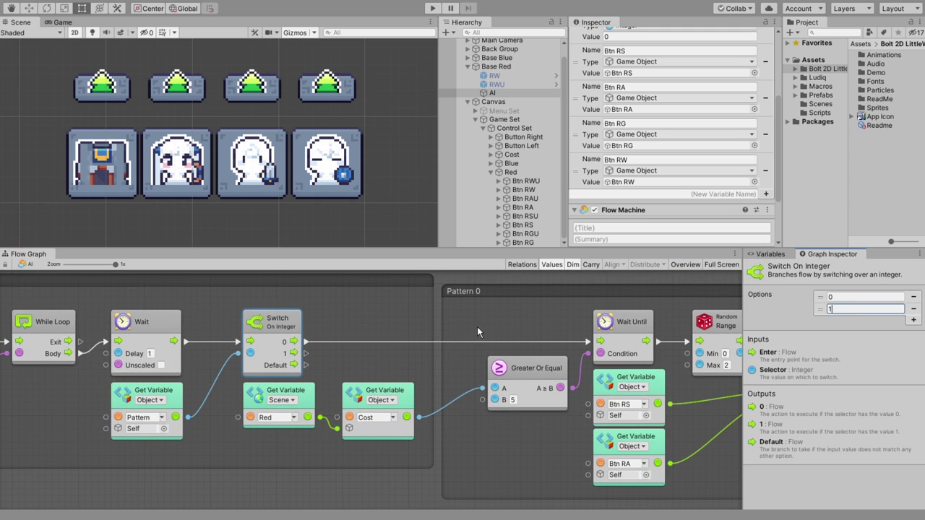
pyautogui.moveTo(345, 354); pyautogui.dragTo(249, 284, button='middle')
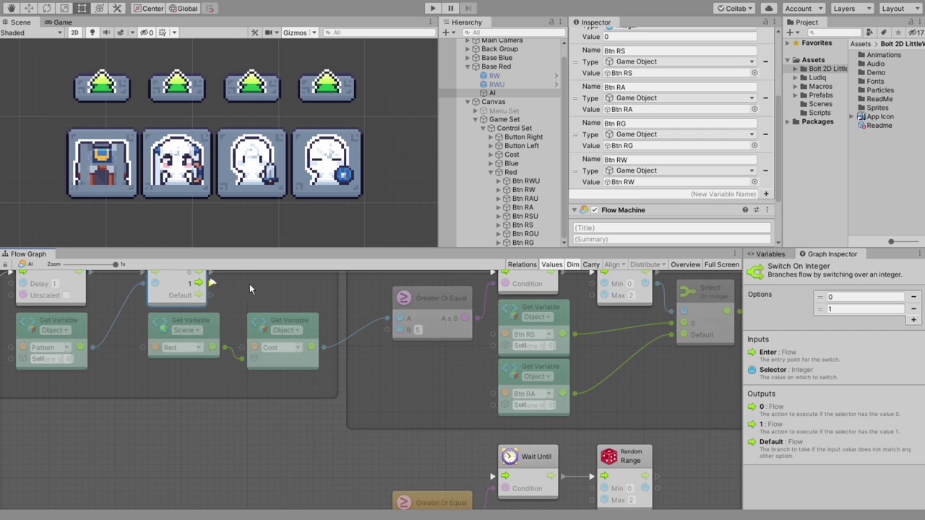
pyautogui.moveTo(212, 283); pyautogui.dragTo(496, 475)
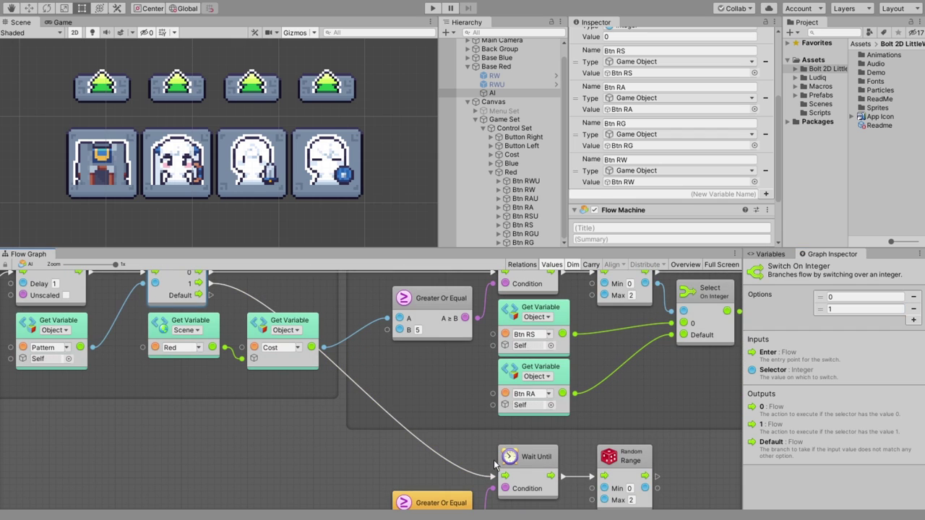
# Feed Cost into the copied Greater Or Equal's A input, comparing against 7.
pyautogui.moveTo(494, 459); pyautogui.dragTo(441, 408, button='middle')
pyautogui.click(400, 442)
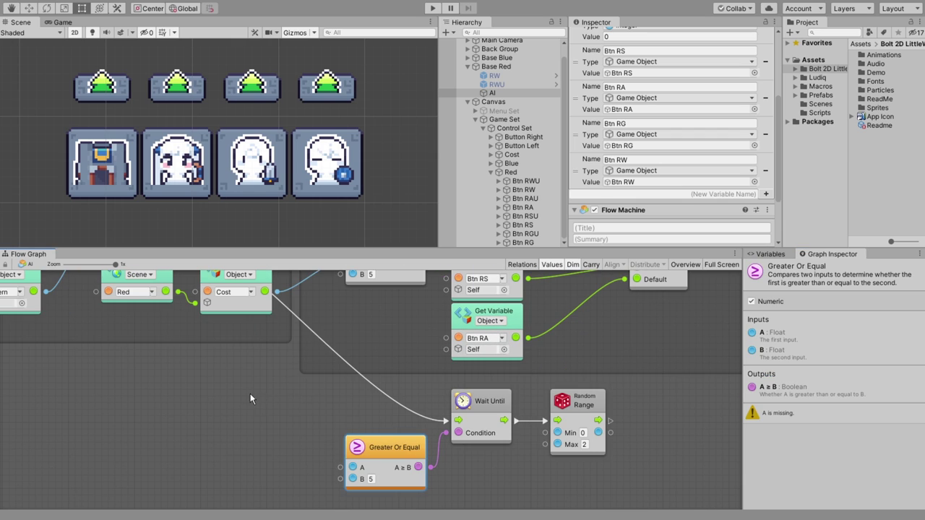
pyautogui.moveTo(265, 291); pyautogui.dragTo(343, 470)
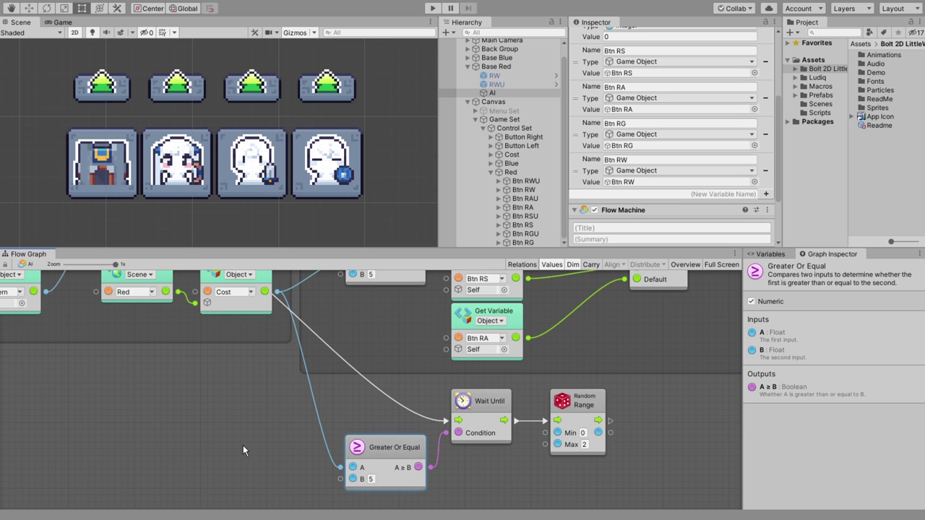
pyautogui.moveTo(398, 498); pyautogui.dragTo(277, 409, button='middle')
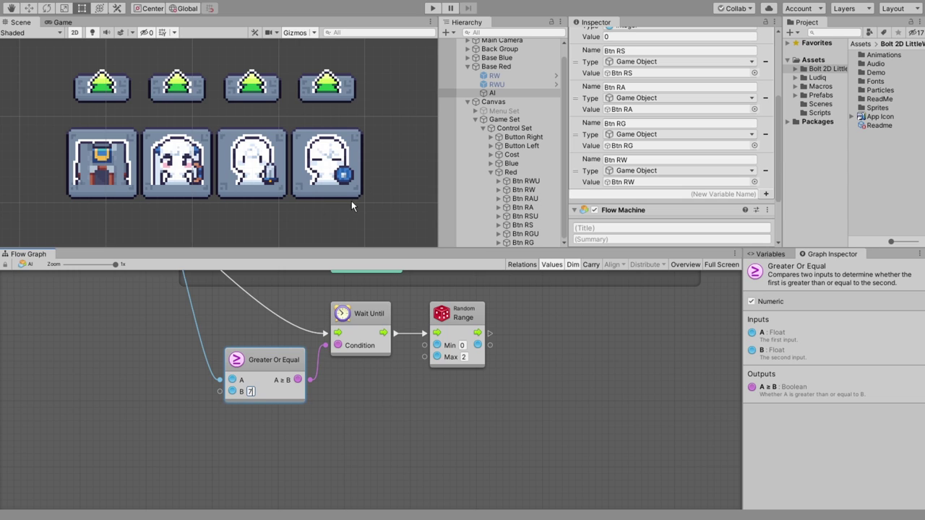
pyautogui.moveTo(525, 342); pyautogui.dragTo(490, 323, button='middle')
# Browse the Control units in the graph's unit finder.
pyautogui.click(419, 300)
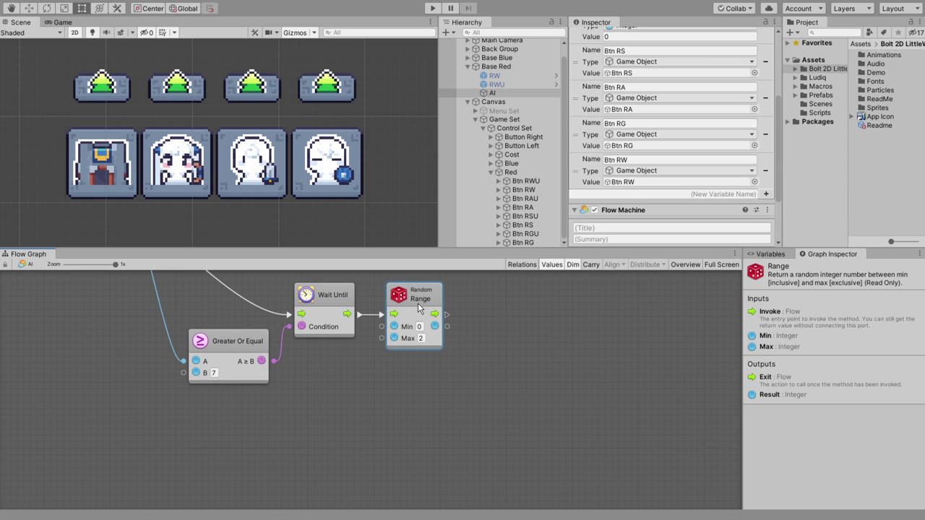
pyautogui.click(476, 289)
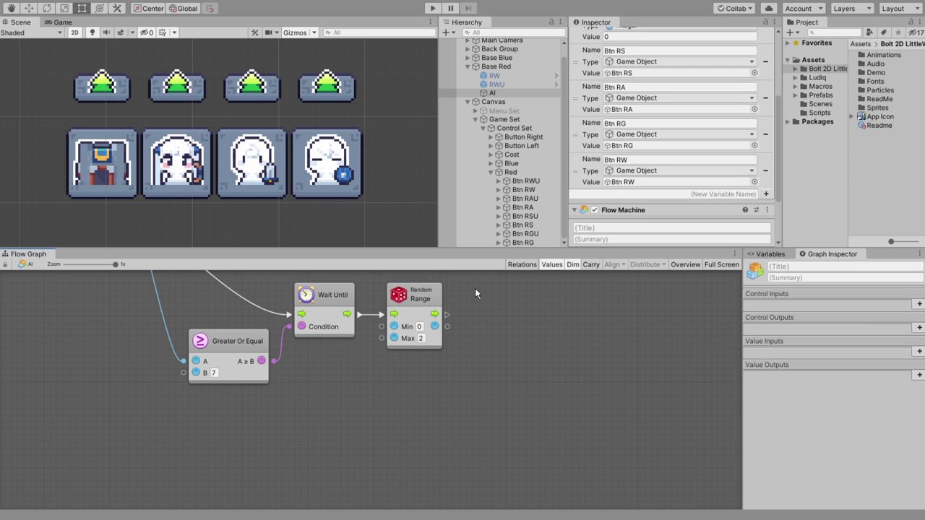
pyautogui.rightClick(474, 279)
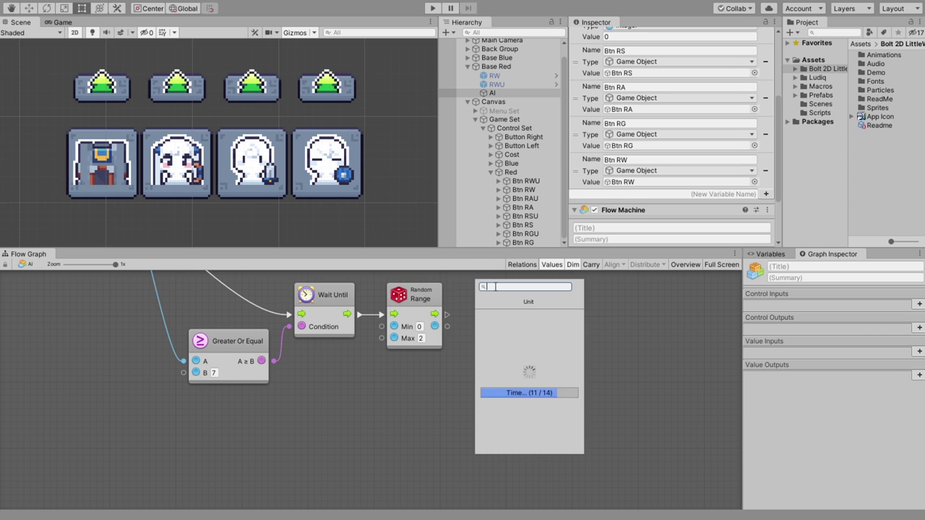
pyautogui.click(504, 348)
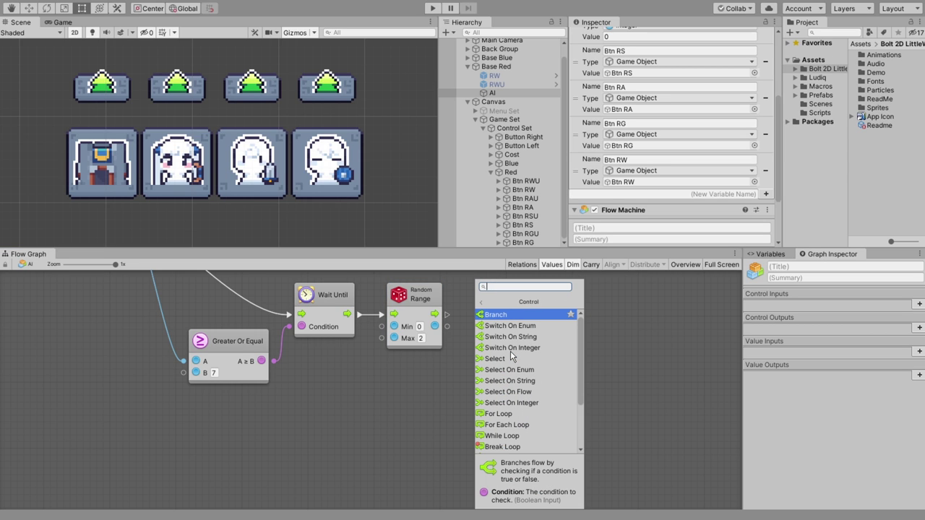
# Add a Switch On Integer with a 0 case, fed by the copied Random Range result.
pyautogui.click(525, 347)
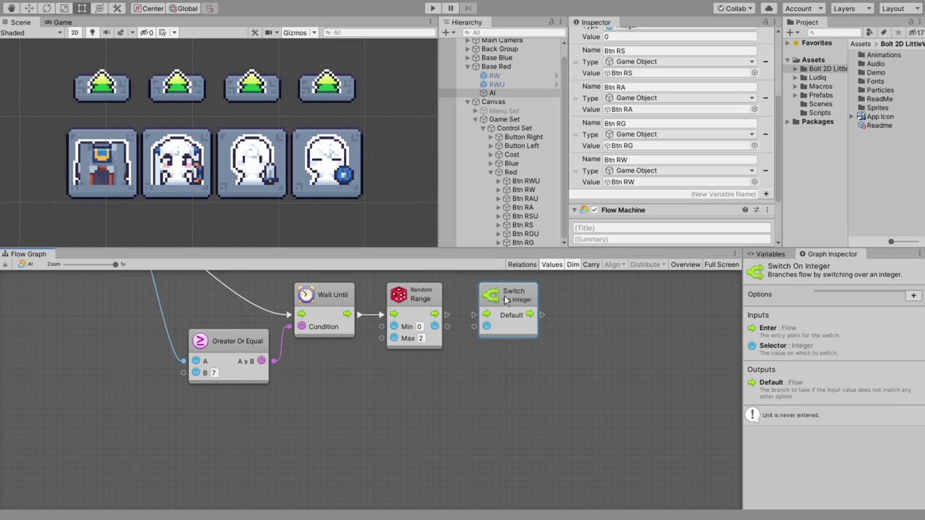
pyautogui.click(914, 296)
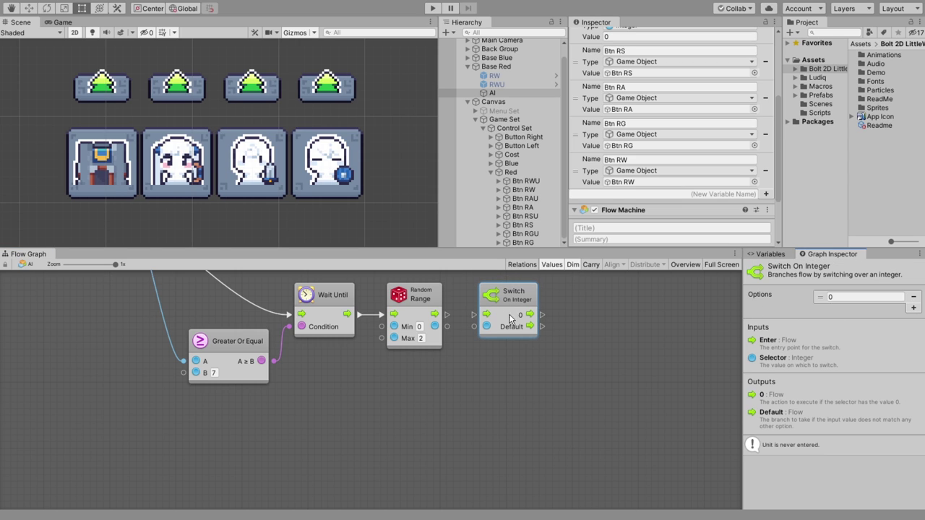
pyautogui.moveTo(446, 332)
pyautogui.mouseDown()
pyautogui.moveTo(480, 326)
pyautogui.moveTo(486, 309)
pyautogui.mouseUp()
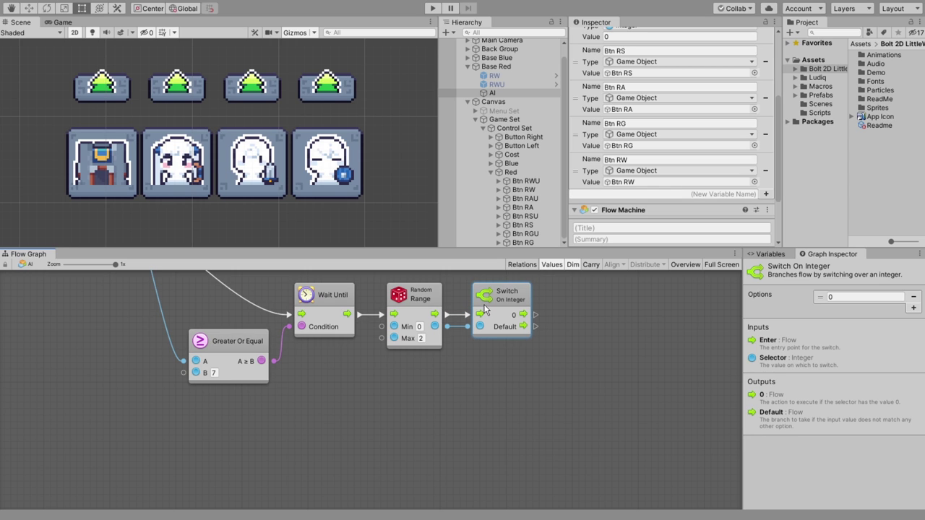
pyautogui.click(568, 343)
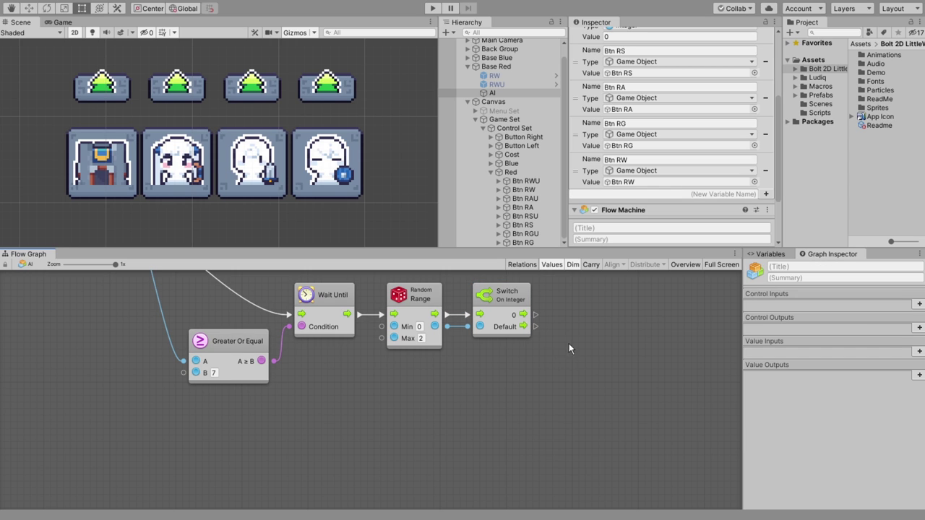
# Wire the new switch's 0 case back to Pattern 0's Random Range.
pyautogui.click(406, 305)
pyautogui.click(498, 301)
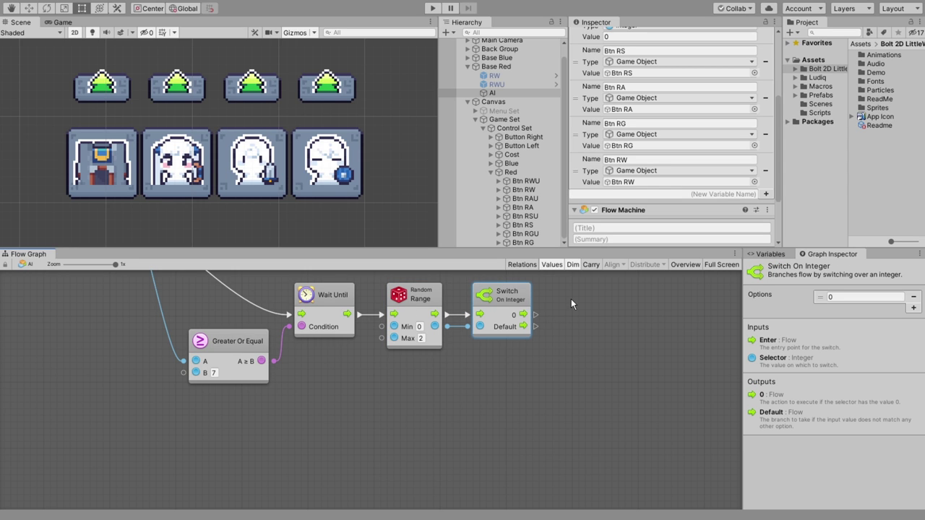
pyautogui.scroll(5, 586, 362)
pyautogui.scroll(2, 593, 369)
pyautogui.keyDown('ctrl'); pyautogui.scroll(-1, 571, 385); pyautogui.keyUp('ctrl')
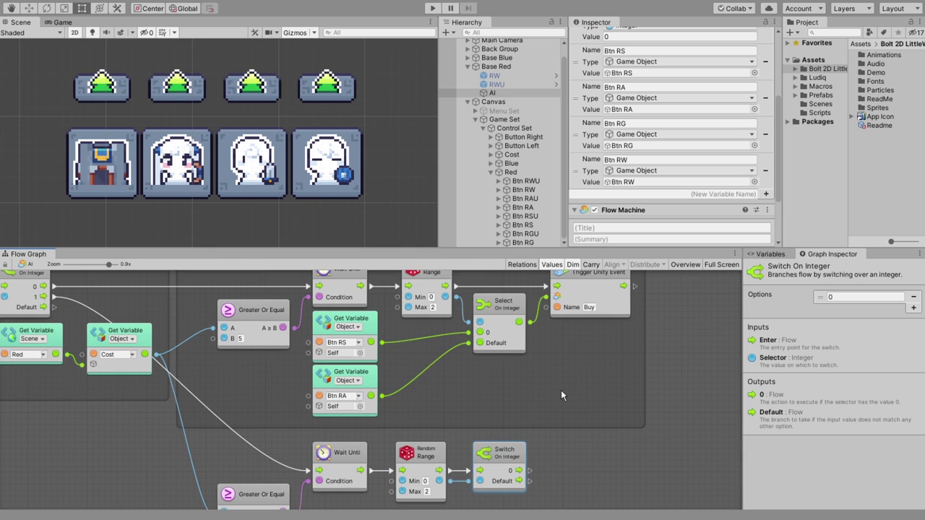
pyautogui.moveTo(530, 471); pyautogui.dragTo(394, 293)
pyautogui.scroll(2, 402, 318)
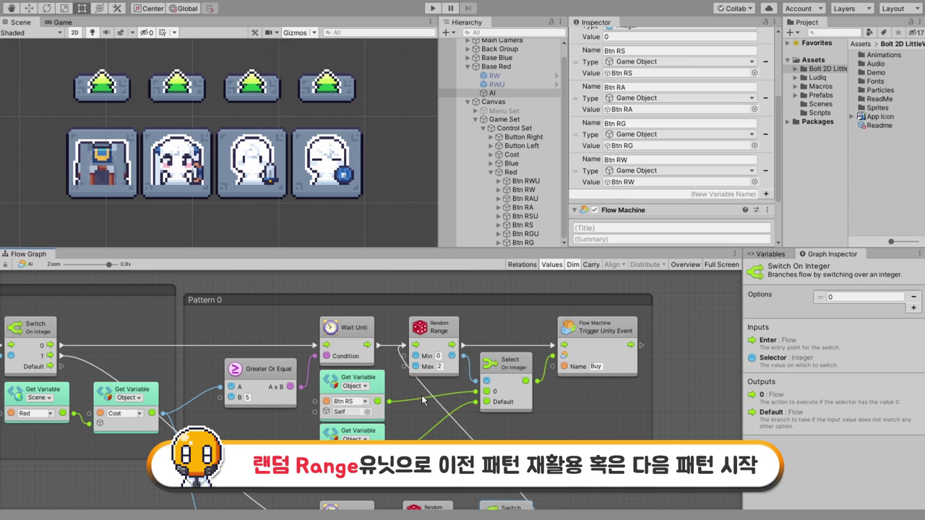
# Duplicate the Btn RA Get Variable node and edit the copy's variable name for Btn RG.
pyautogui.moveTo(443, 412); pyautogui.dragTo(401, 359, button='middle')
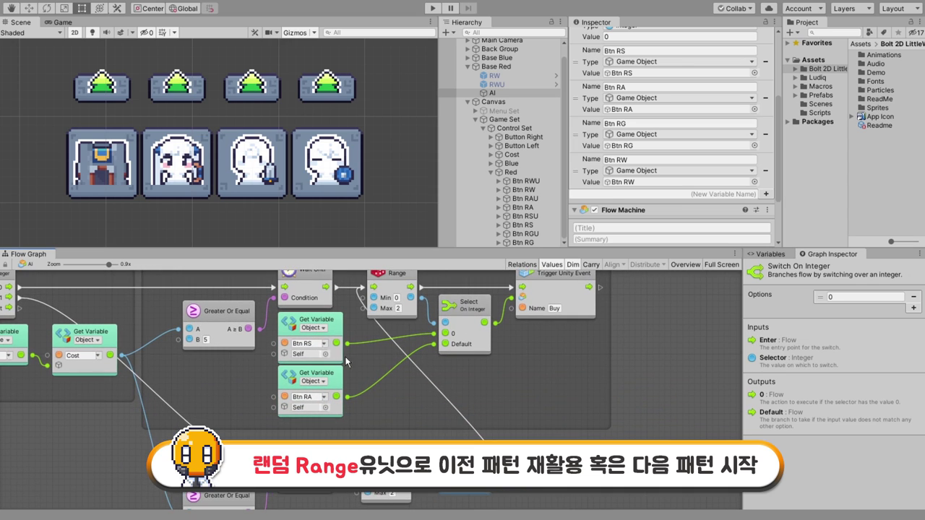
pyautogui.click(339, 383)
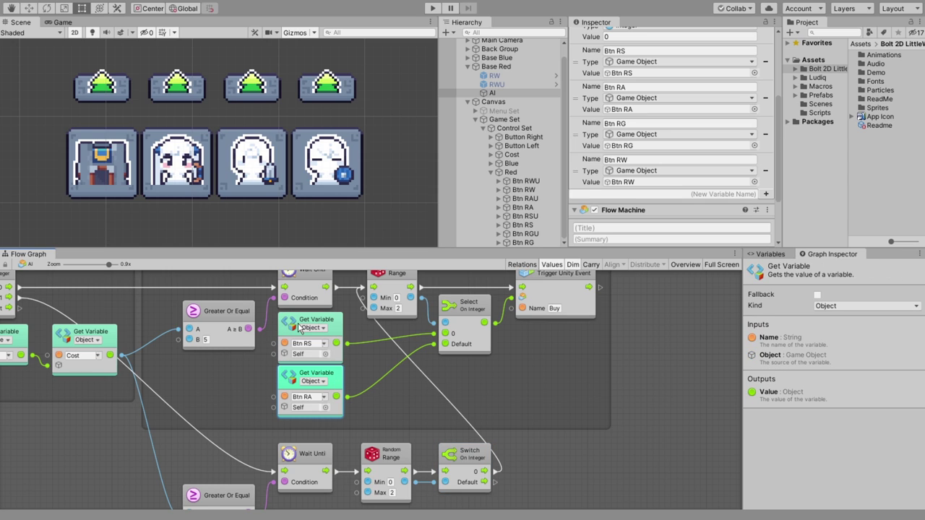
pyautogui.click(512, 394)
pyautogui.scroll(-3, 535, 354)
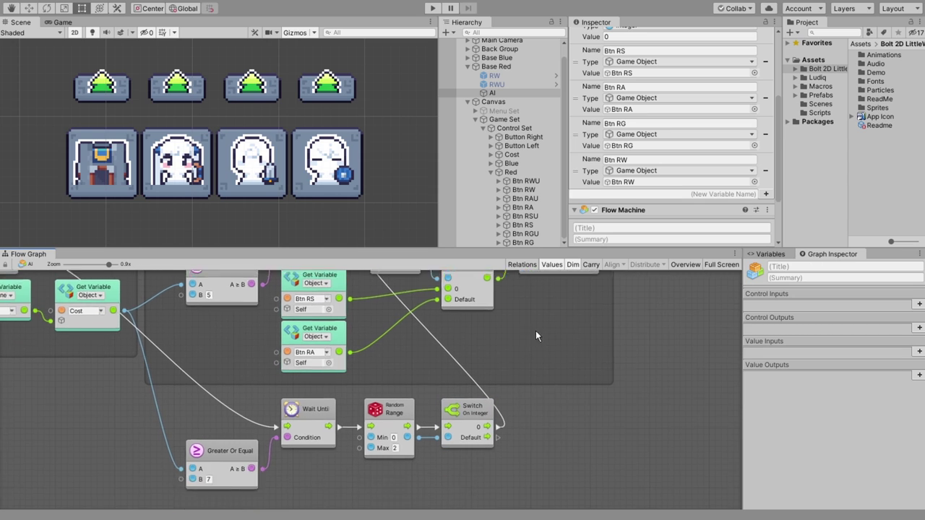
pyautogui.keyDown('ctrl'); pyautogui.scroll(1, 569, 421); pyautogui.keyUp('ctrl')
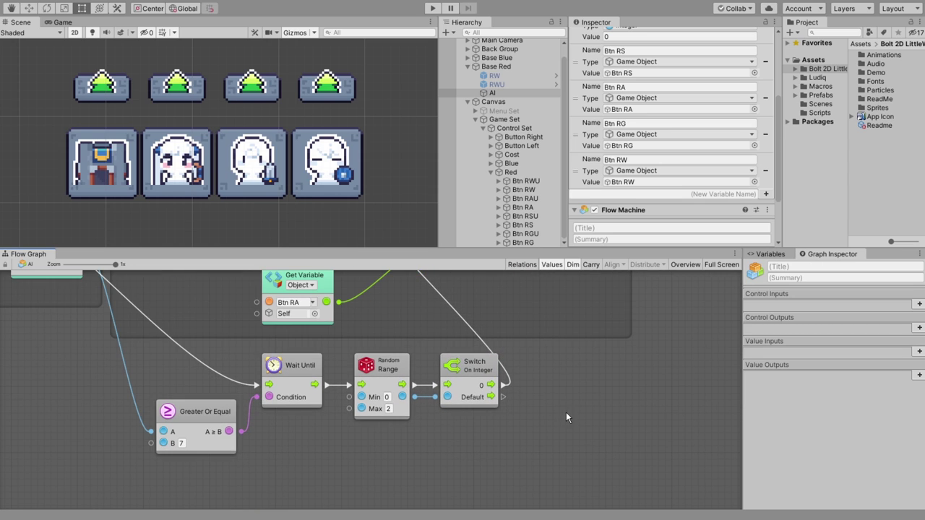
pyautogui.scroll(2, 543, 462)
pyautogui.click(311, 346)
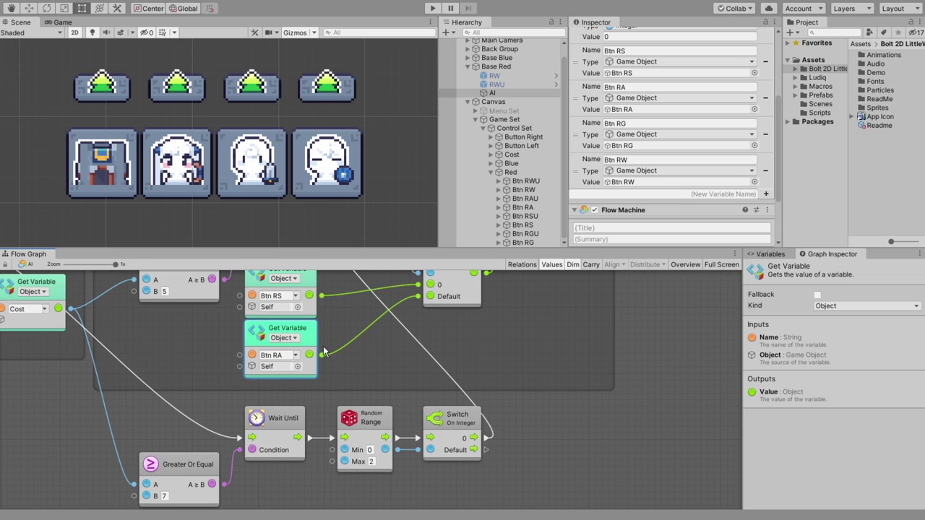
pyautogui.hotkey('ctrl', 'd')
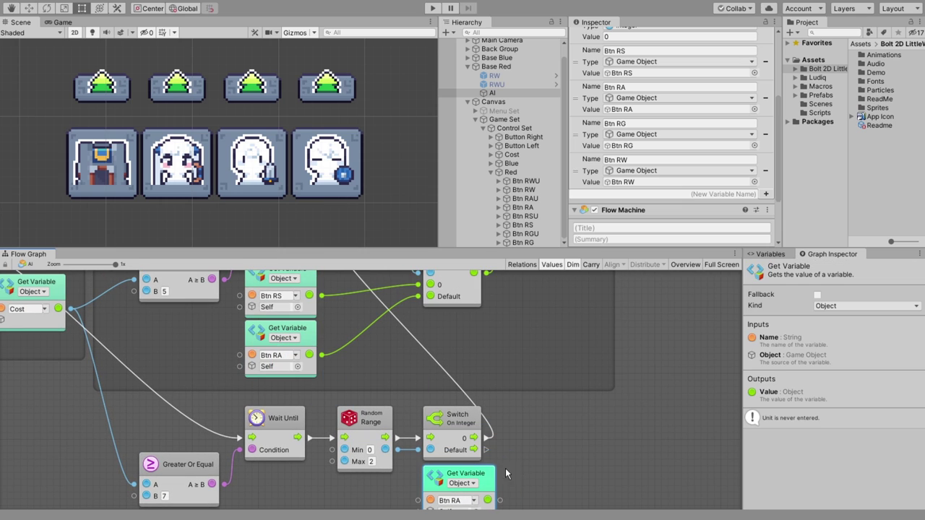
pyautogui.scroll(-2, 520, 399)
pyautogui.click(453, 451)
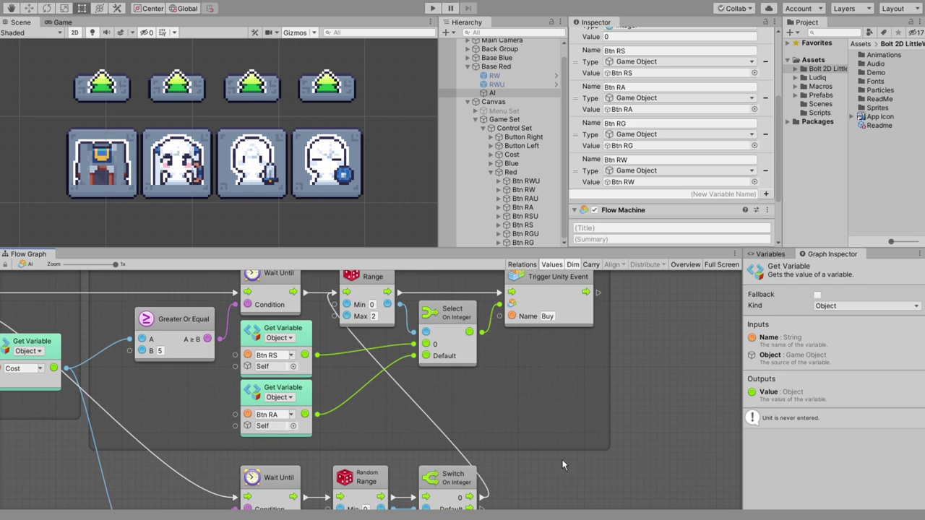
# Add a Trigger Unity Event for Buy, driven by the Switch default and targeting Btn RG.
pyautogui.scroll(-3, 583, 428)
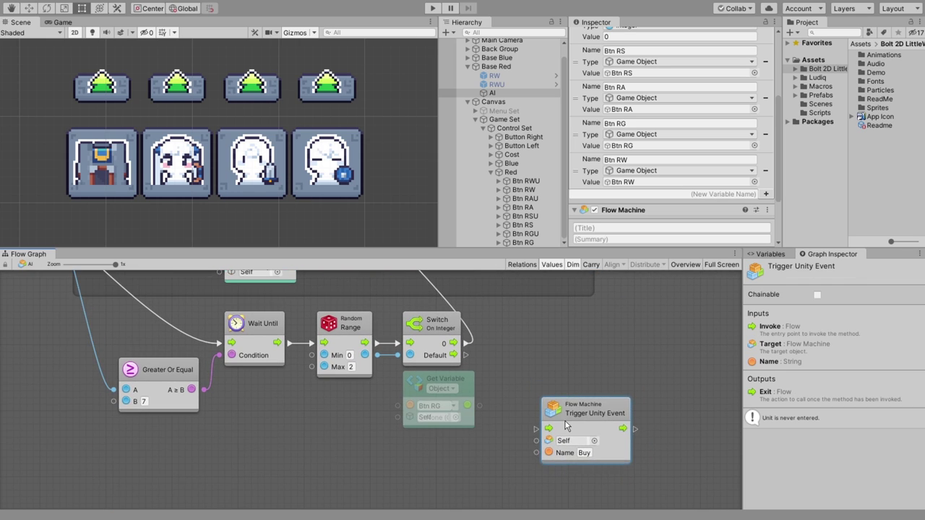
pyautogui.moveTo(568, 428); pyautogui.dragTo(562, 361)
pyautogui.moveTo(464, 355); pyautogui.dragTo(543, 362)
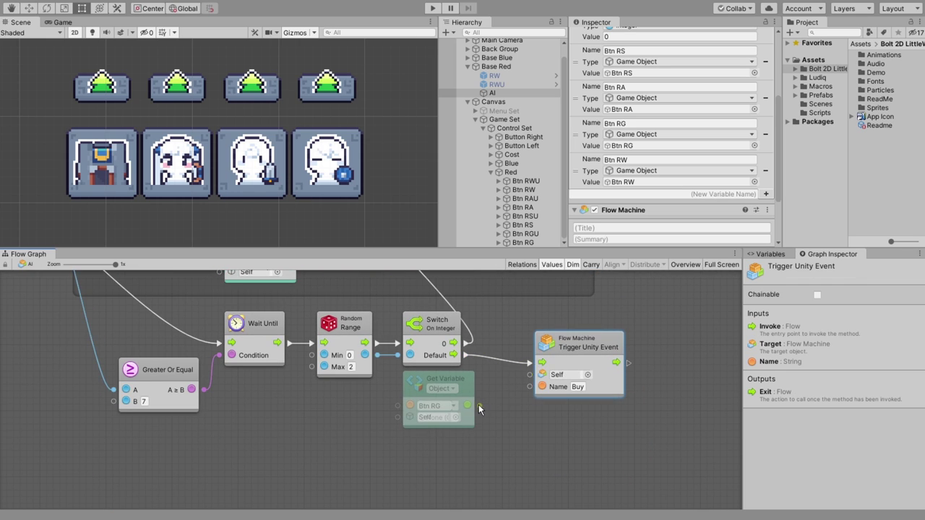
pyautogui.moveTo(467, 405)
pyautogui.mouseDown()
pyautogui.moveTo(543, 374)
pyautogui.moveTo(543, 333)
pyautogui.mouseUp()
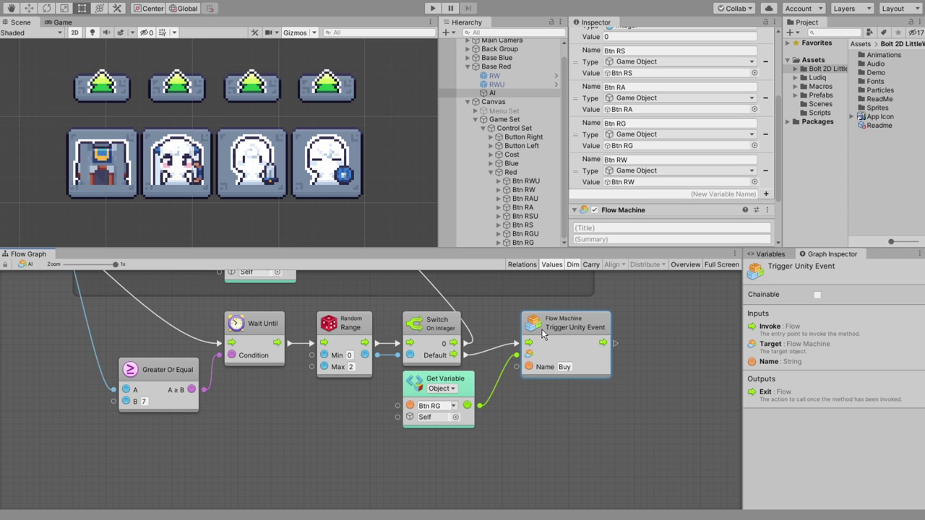
pyautogui.click(517, 403)
# Group the second pattern's nodes under the title 'Pattern 2'.
pyautogui.hotkey('ctrl', 'a')
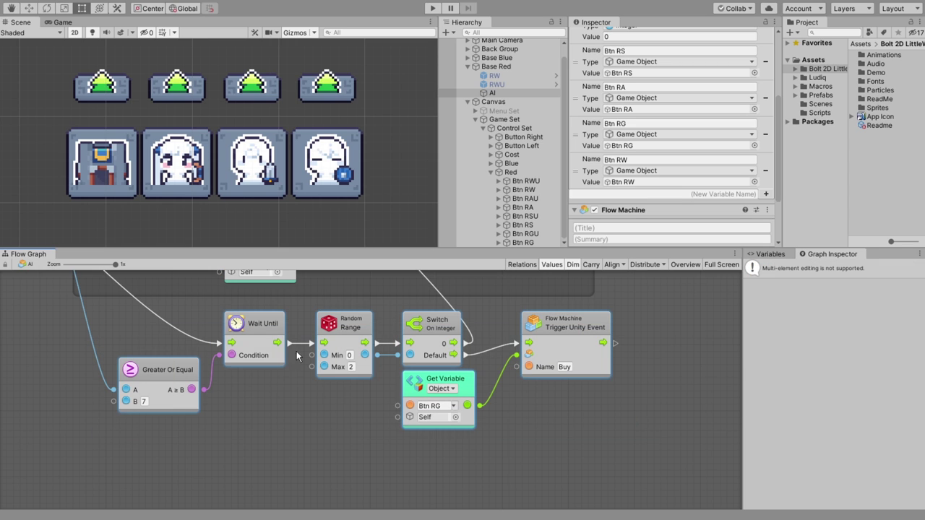
pyautogui.moveTo(299, 355); pyautogui.dragTo(267, 356, button='middle')
pyautogui.moveTo(126, 346)
pyautogui.mouseDown(button='middle')
pyautogui.moveTo(185, 400)
pyautogui.moveTo(191, 363)
pyautogui.moveTo(180, 340)
pyautogui.mouseUp(button='middle')
pyautogui.click(173, 338)
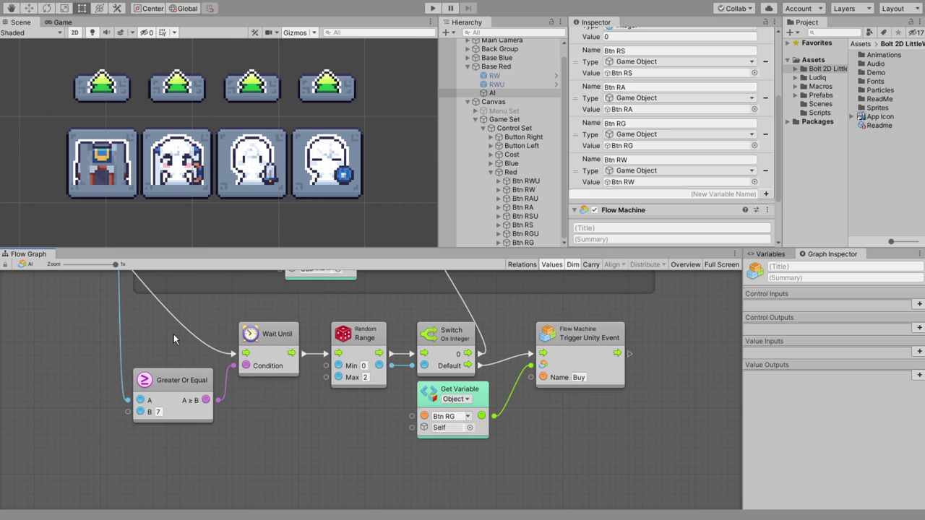
pyautogui.keyDown('ctrl'); pyautogui.moveTo(125, 307); pyautogui.dragTo(676, 491); pyautogui.keyUp('ctrl')
pyautogui.write('Pattern 2')
pyautogui.press('Return')
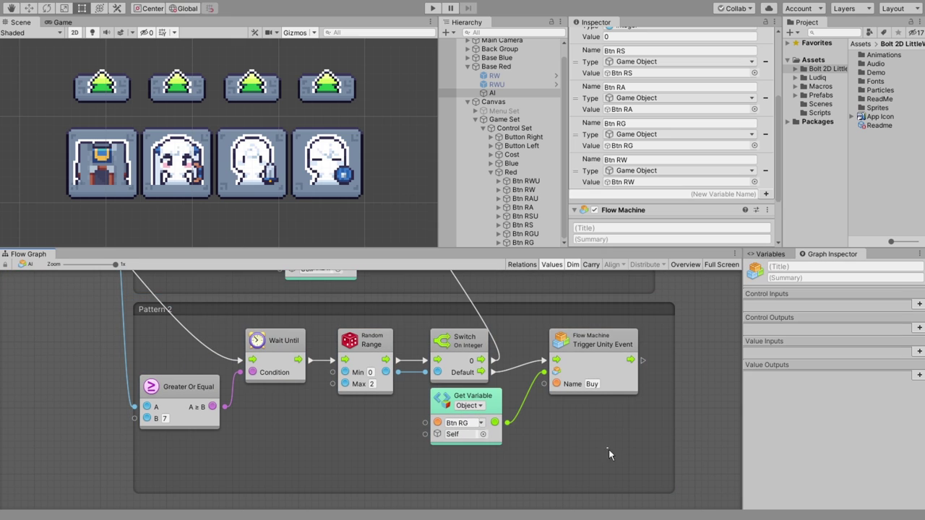
# Nudge the upper Trigger Unity Event node slightly right to tidy the layout.
pyautogui.moveTo(636, 269); pyautogui.dragTo(526, 349, button='middle')
pyautogui.scroll(-5, 683, 349)
pyautogui.scroll(5, 477, 389)
pyautogui.scroll(-5, 401, 373)
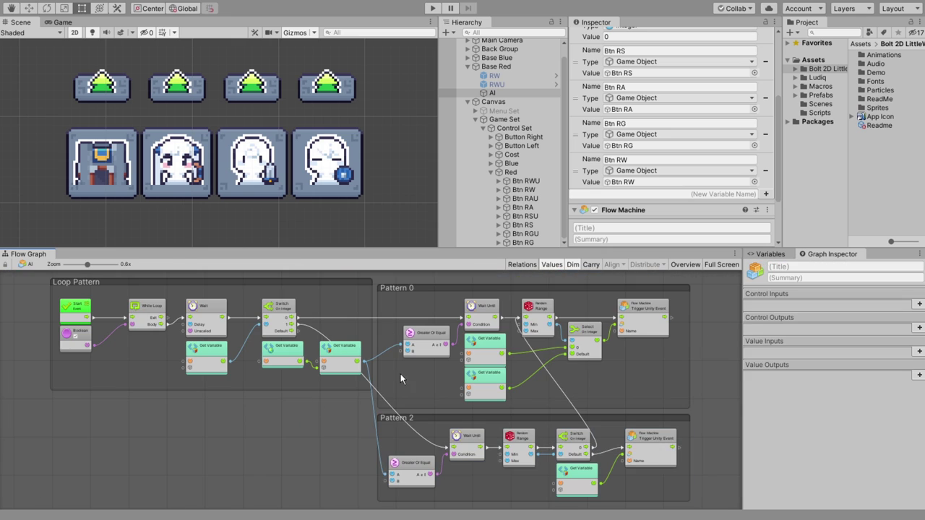
pyautogui.scroll(5, 395, 350)
pyautogui.scroll(-4, 724, 403)
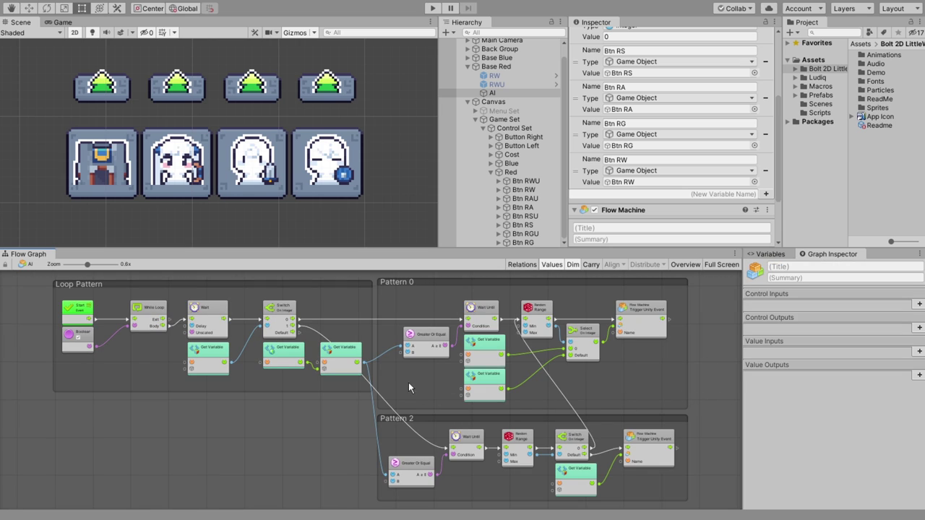
pyautogui.scroll(4, 273, 330)
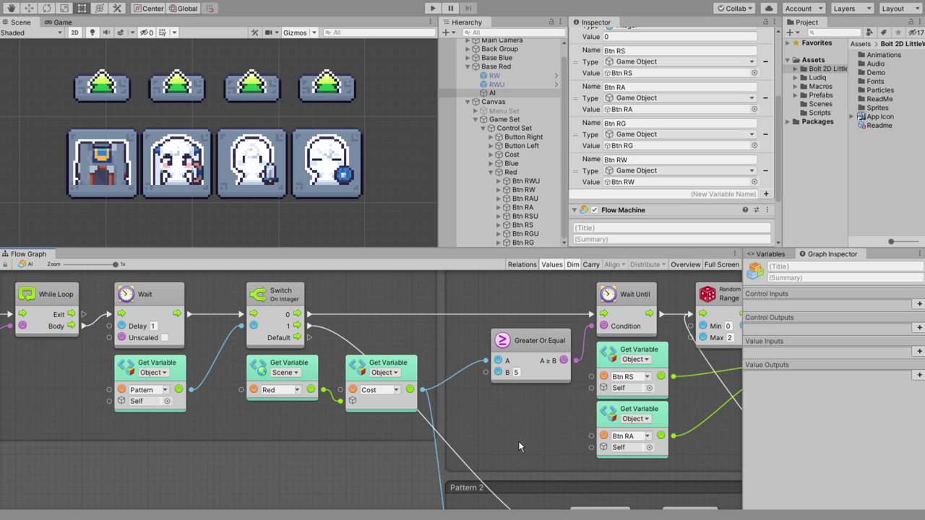
pyautogui.hscroll(10, 519, 442)
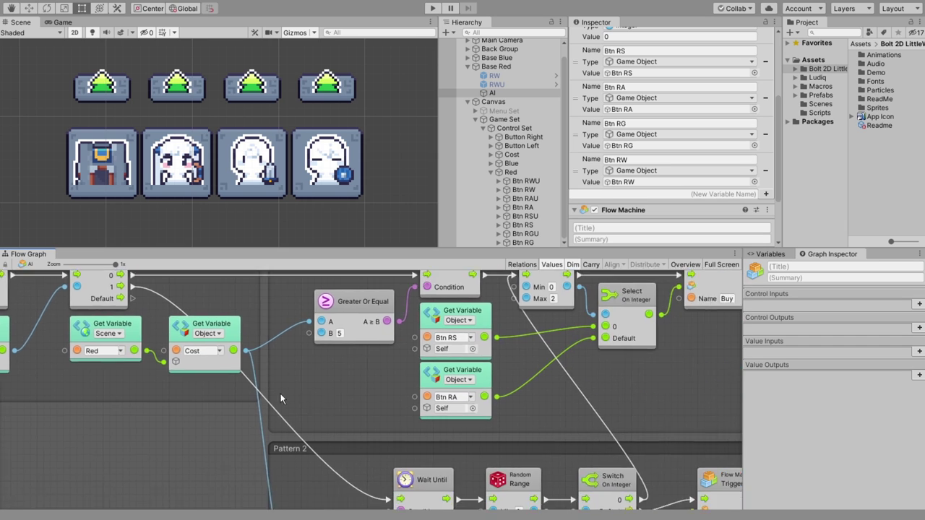
pyautogui.moveTo(470, 321); pyautogui.dragTo(495, 324)
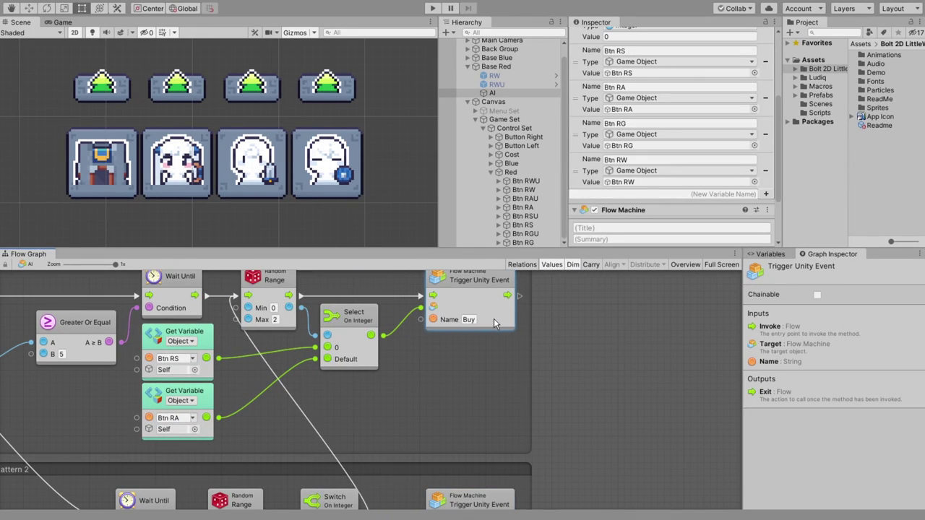
pyautogui.hscroll(5, 495, 324)
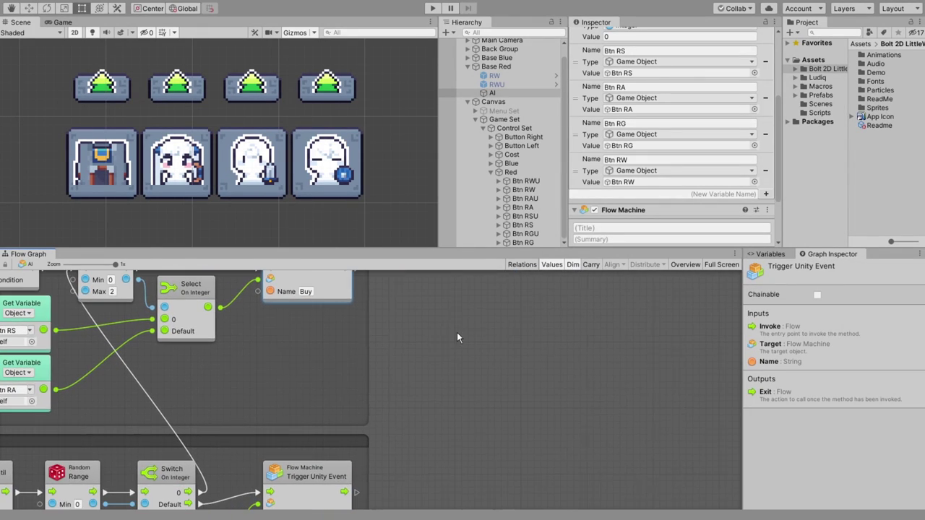
# Add a Random Range unit (0 to 2) after the Buy triggers.
pyautogui.rightClick(413, 286)
pyautogui.click(444, 294)
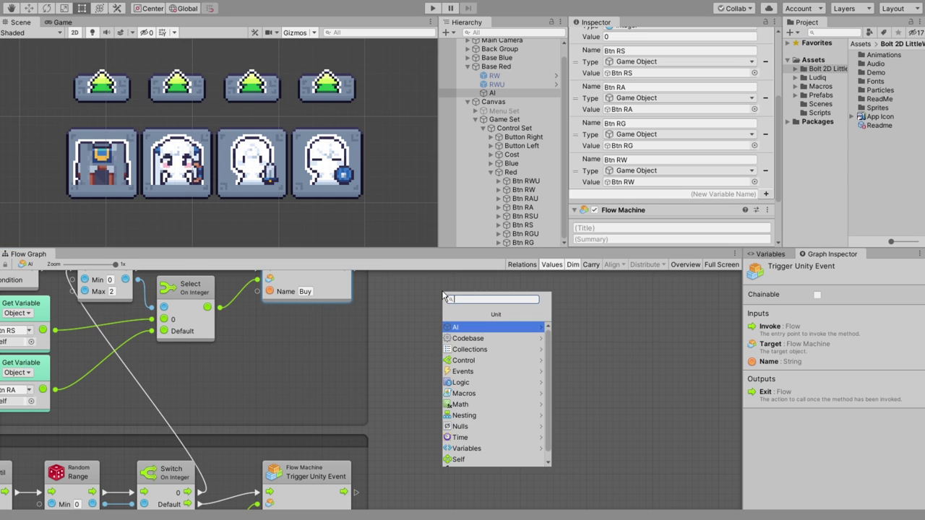
pyautogui.write('ran')
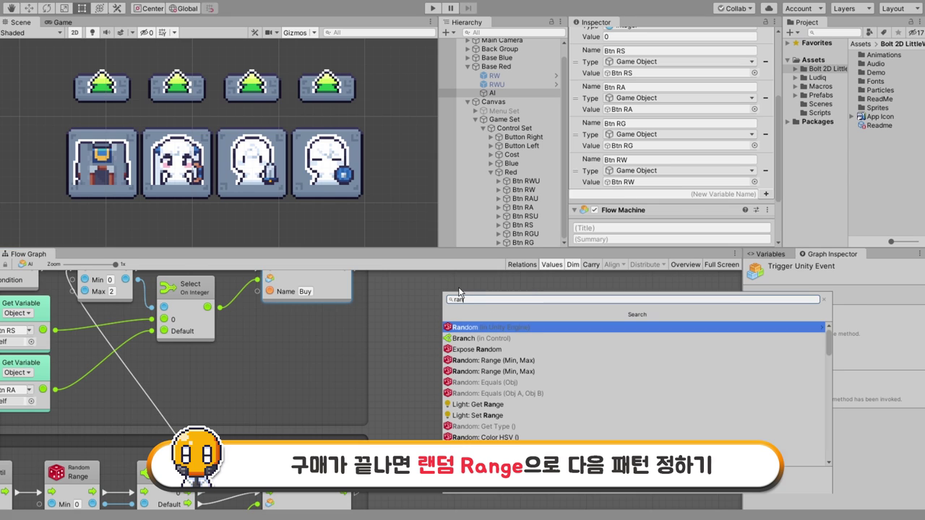
pyautogui.click(532, 374)
pyautogui.moveTo(464, 349); pyautogui.dragTo(518, 386)
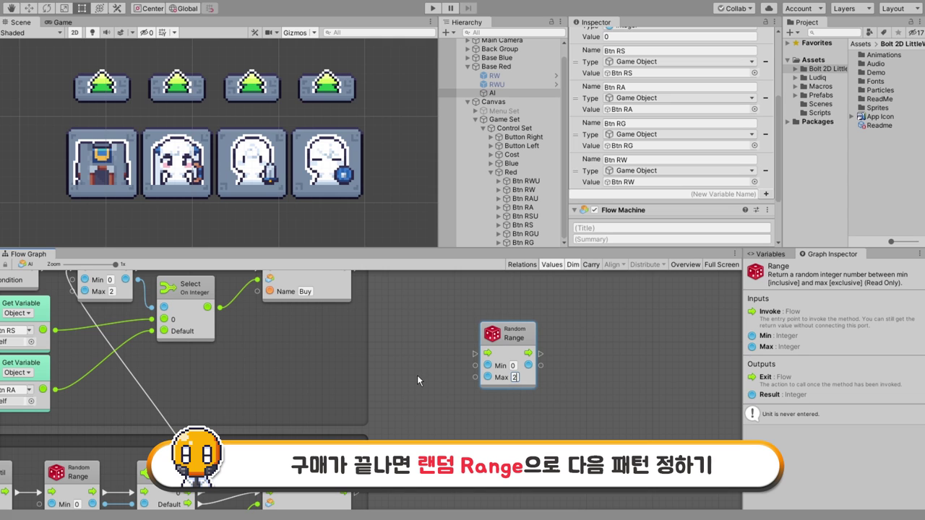
pyautogui.scroll(3, 383, 318)
pyautogui.hscroll(-2, 383, 318)
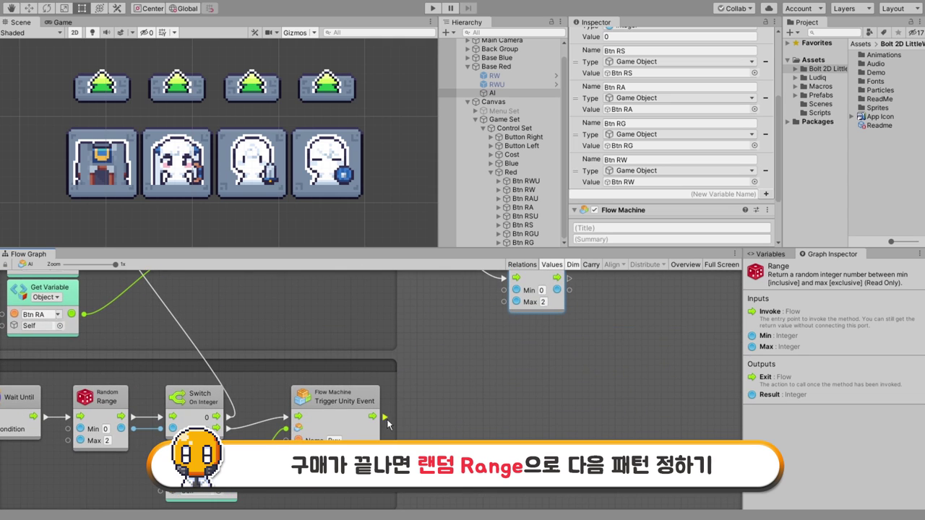
pyautogui.moveTo(527, 276); pyautogui.dragTo(489, 349)
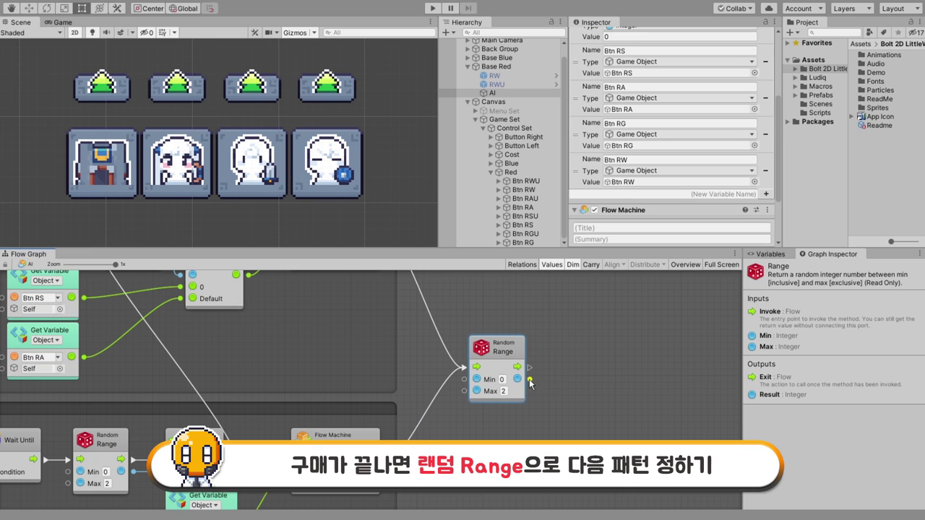
# Add a Set Variable node for Pattern, fed by the Random Range result.
pyautogui.rightClick(548, 285)
pyautogui.click(564, 290)
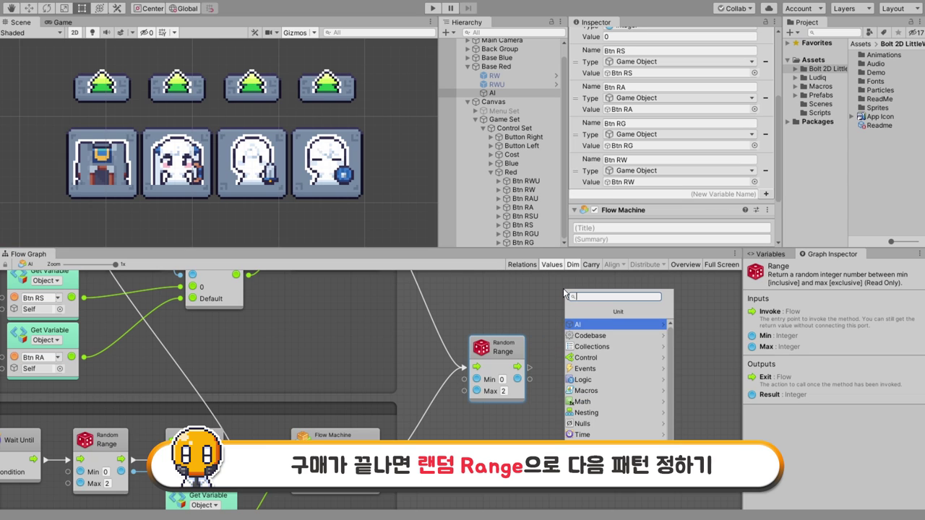
pyautogui.click(585, 434)
pyautogui.click(602, 365)
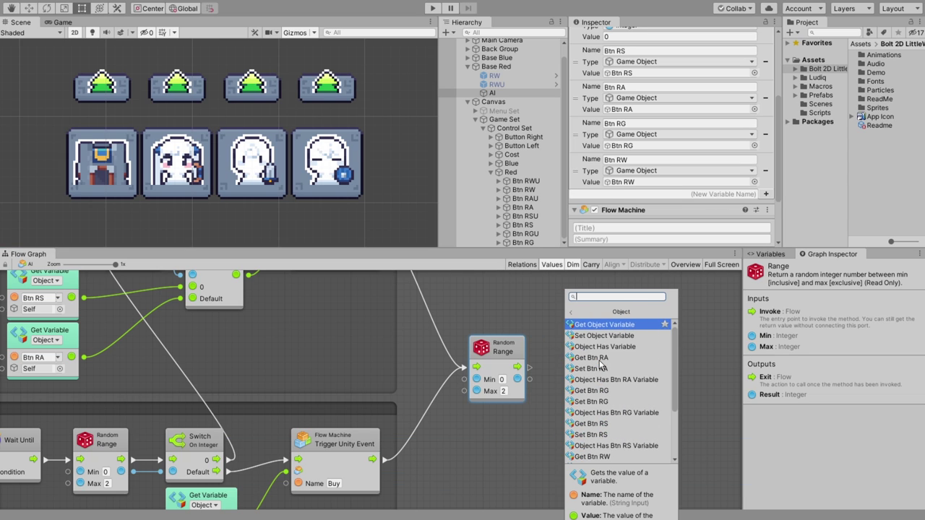
pyautogui.scroll(-3, 602, 383)
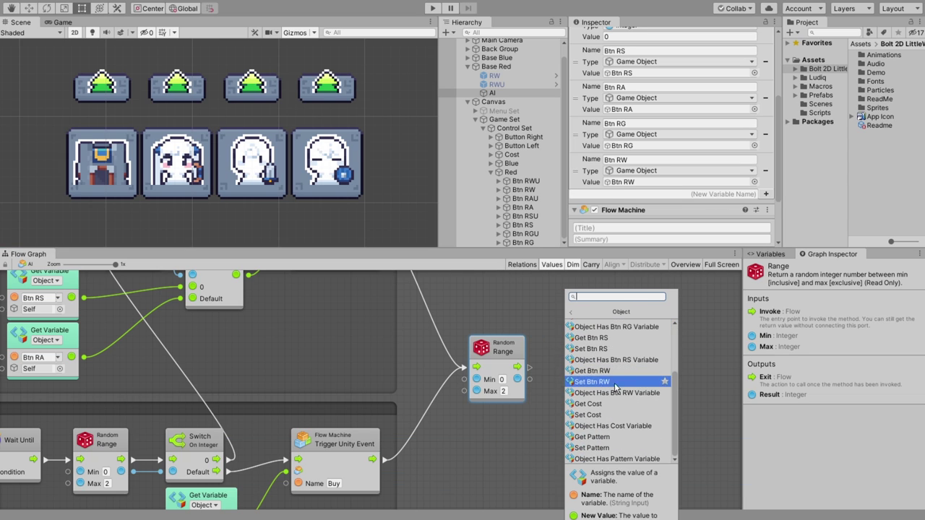
pyautogui.click(600, 449)
pyautogui.moveTo(530, 379); pyautogui.dragTo(541, 349)
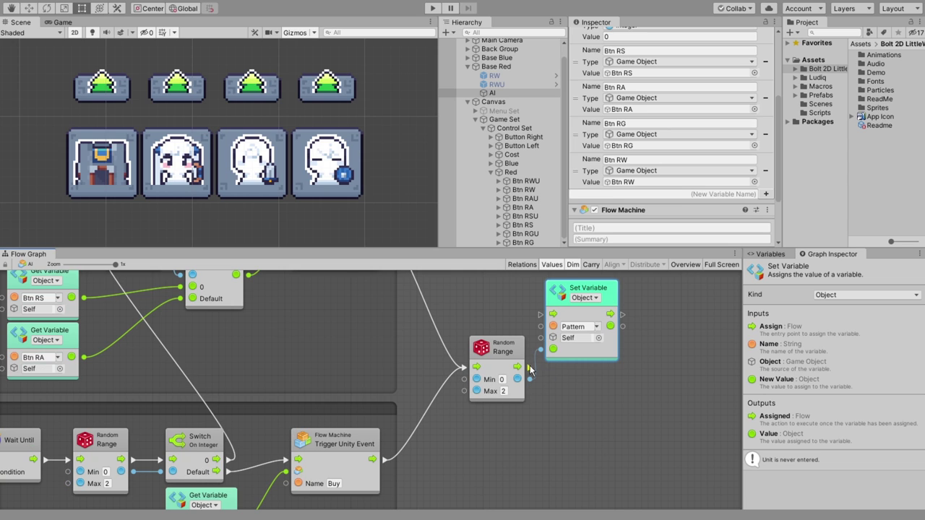
pyautogui.moveTo(555, 300); pyautogui.dragTo(564, 356)
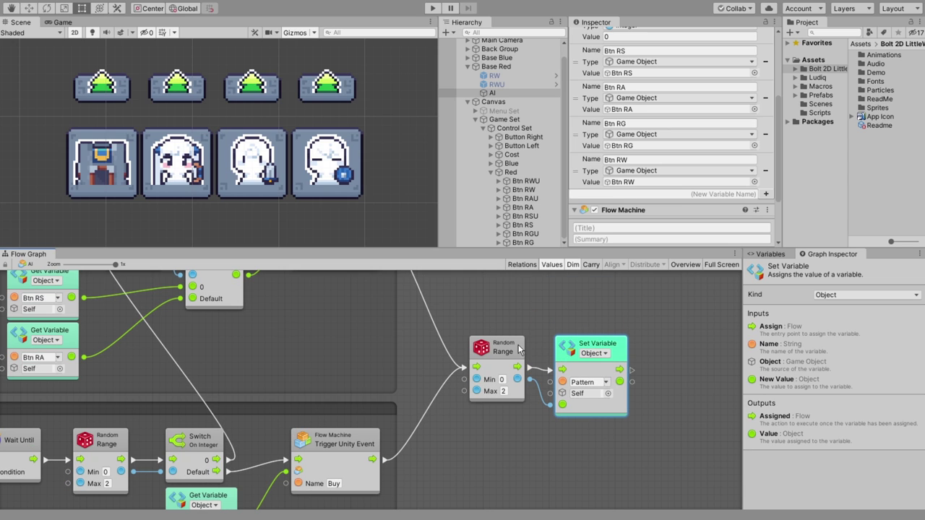
# Group the Random Range and Set Pattern nodes as 'Next Pattern' and zoom out.
pyautogui.keyDown('ctrl'); pyautogui.moveTo(450, 309); pyautogui.dragTo(646, 439); pyautogui.keyUp('ctrl')
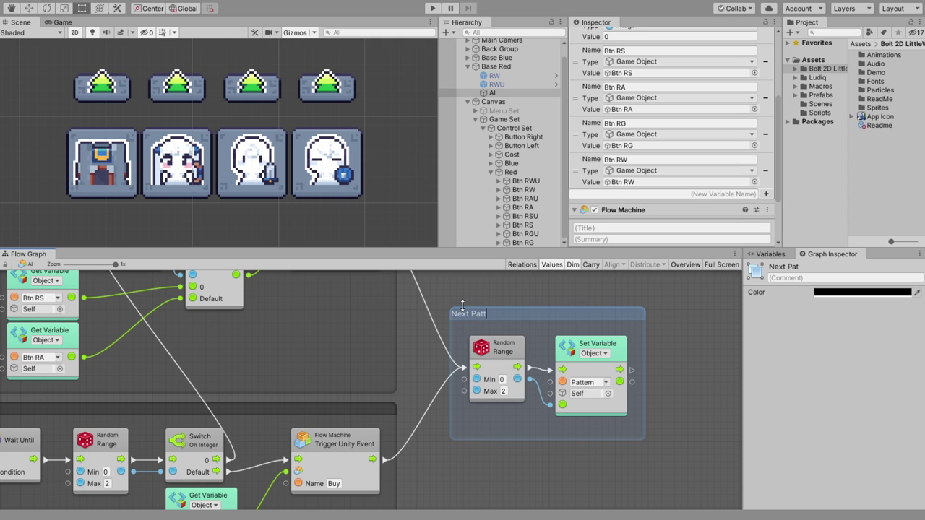
pyautogui.click(531, 305)
pyautogui.click(685, 264)
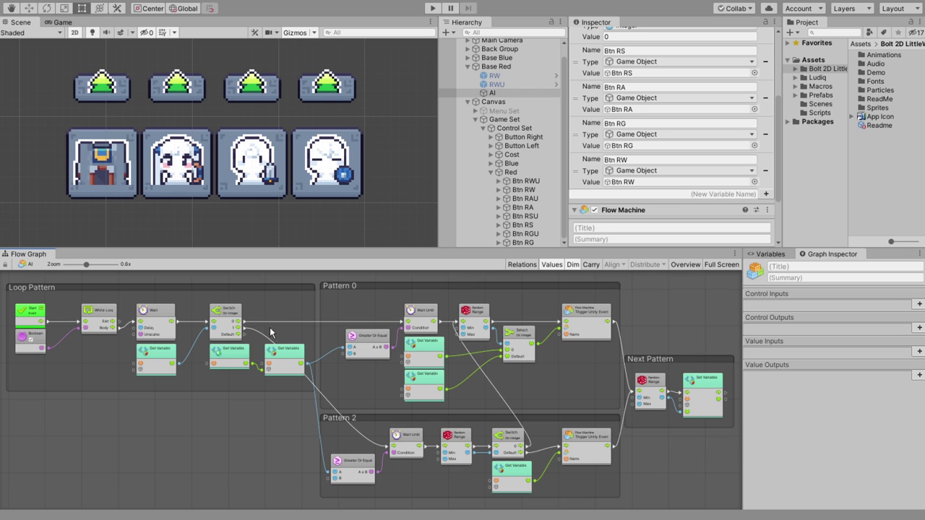
# Play-test the game while watching the Next Pattern and Pattern 2 nodes.
pyautogui.click(432, 8)
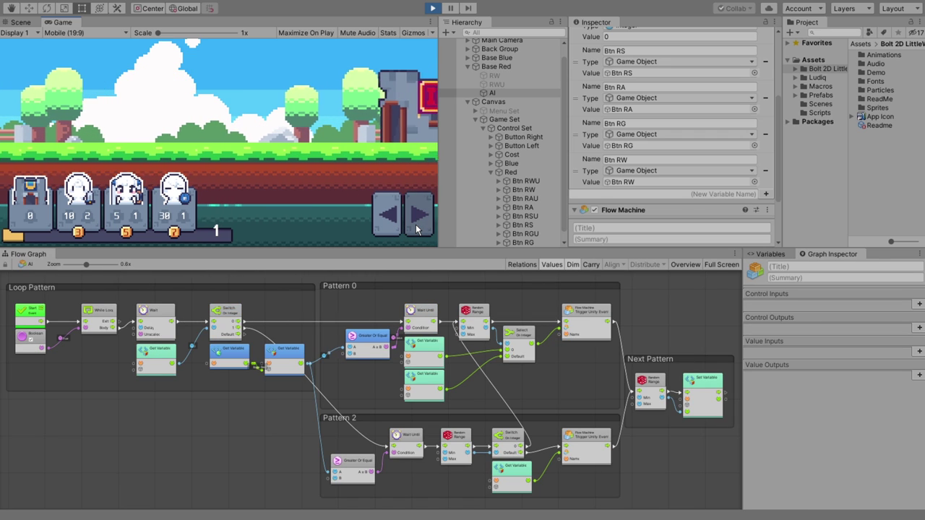
pyautogui.scroll(4, 477, 389)
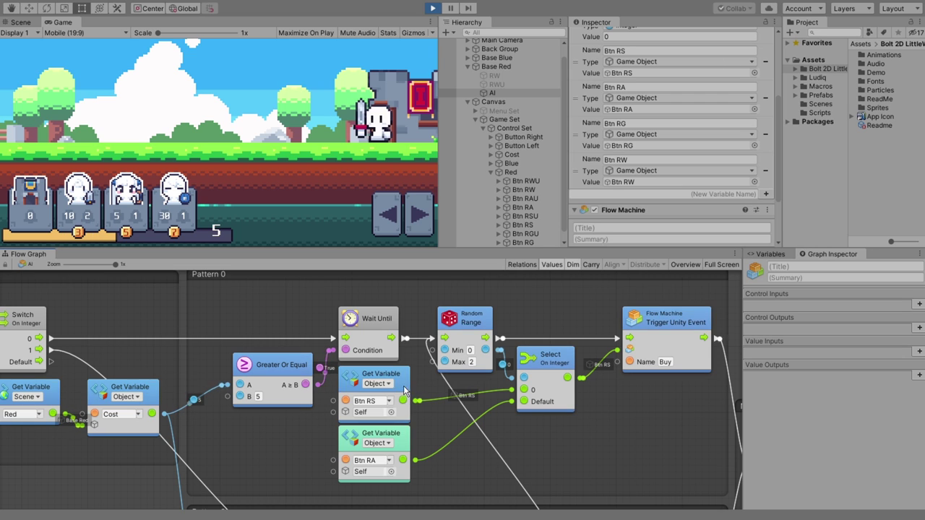
pyautogui.moveTo(394, 298); pyautogui.dragTo(336, 304, button='middle')
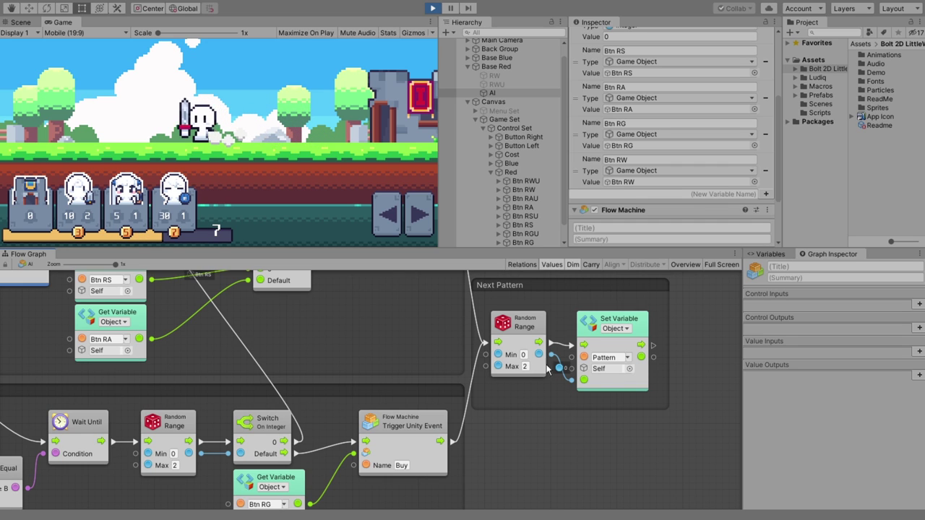
pyautogui.moveTo(335, 302); pyautogui.dragTo(529, 408, button='middle')
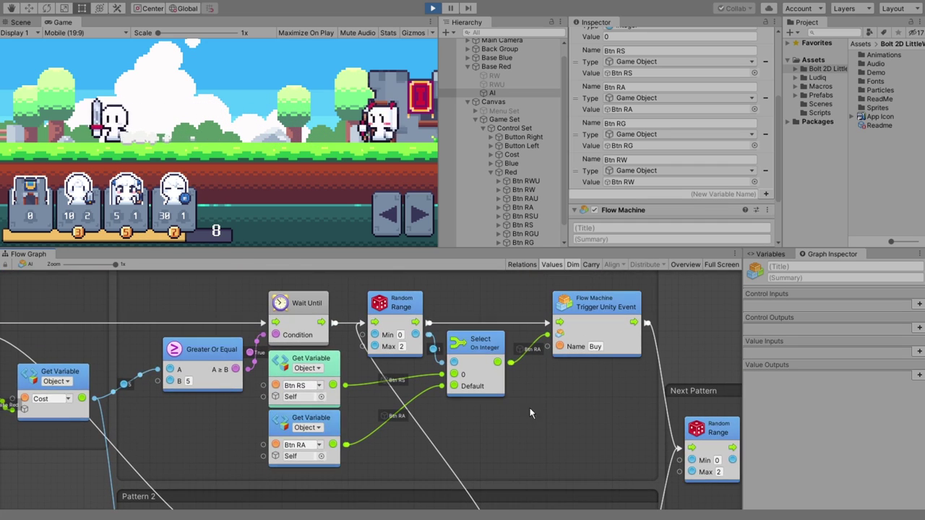
pyautogui.moveTo(455, 417); pyautogui.dragTo(399, 317, button='middle')
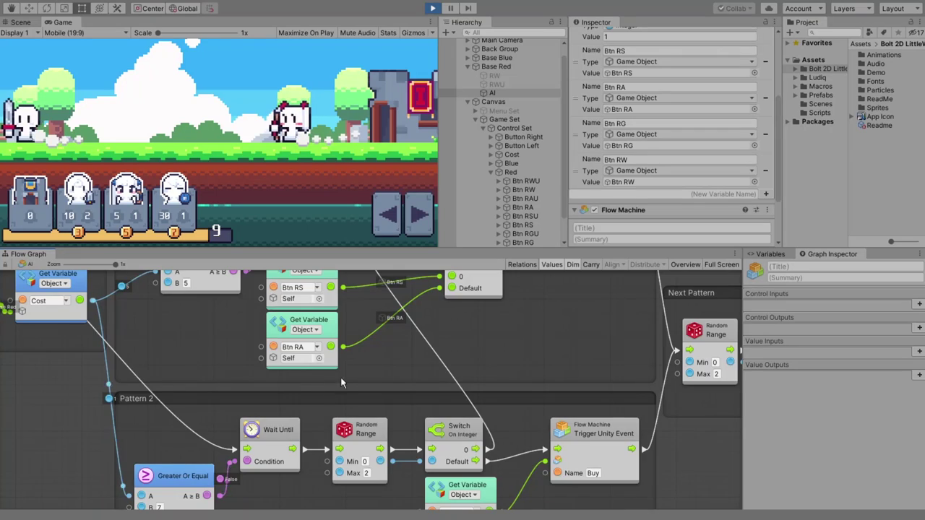
pyautogui.moveTo(219, 382); pyautogui.dragTo(428, 390, button='middle')
pyautogui.moveTo(208, 390); pyautogui.dragTo(209, 379, button='middle')
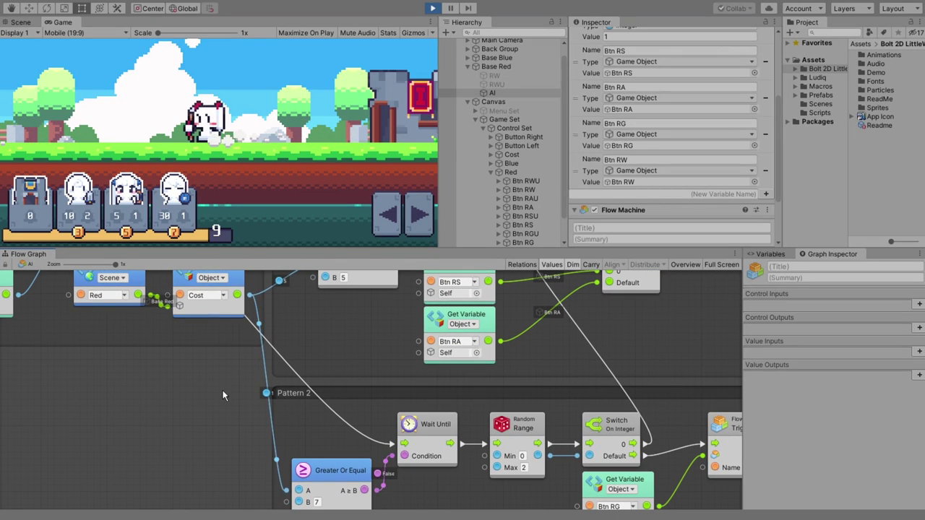
pyautogui.moveTo(287, 420); pyautogui.dragTo(197, 377, button='middle')
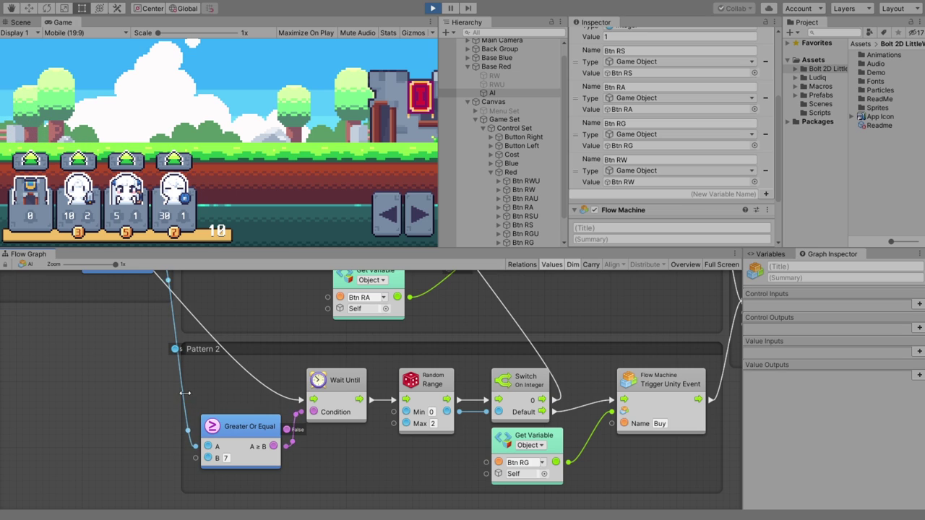
# Check Pattern 0 and Next Pattern in the graph, then exit Play mode.
pyautogui.hscroll(5, 362, 414)
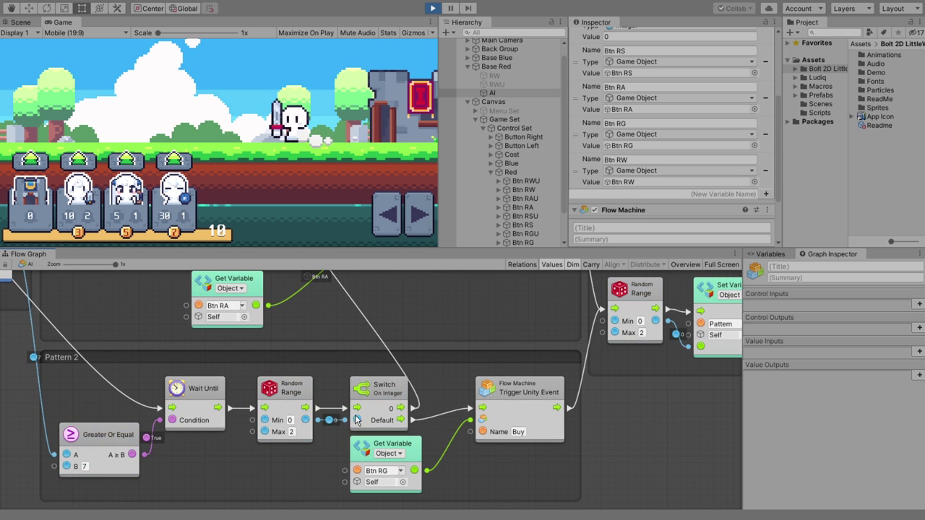
pyautogui.scroll(5, 445, 389)
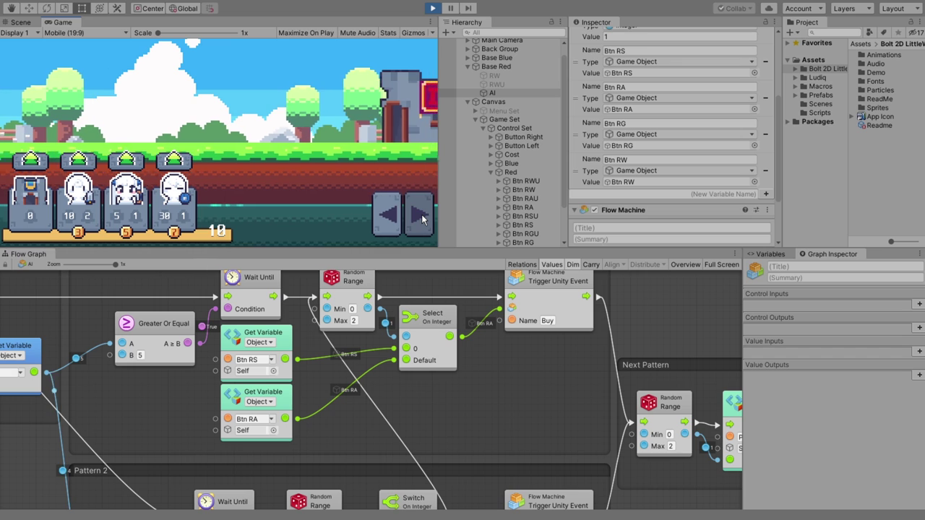
pyautogui.moveTo(456, 441); pyautogui.dragTo(499, 297, button='middle')
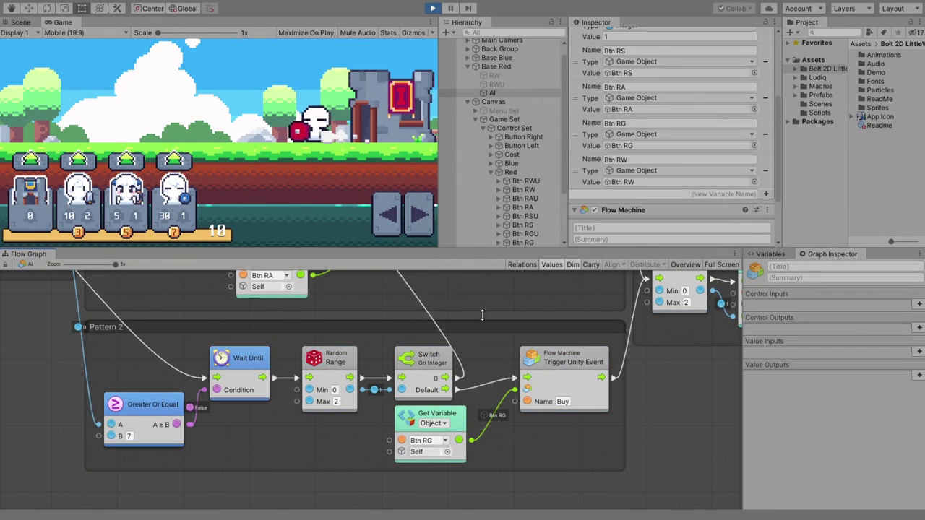
pyautogui.hotkey('ctrl', 'p')
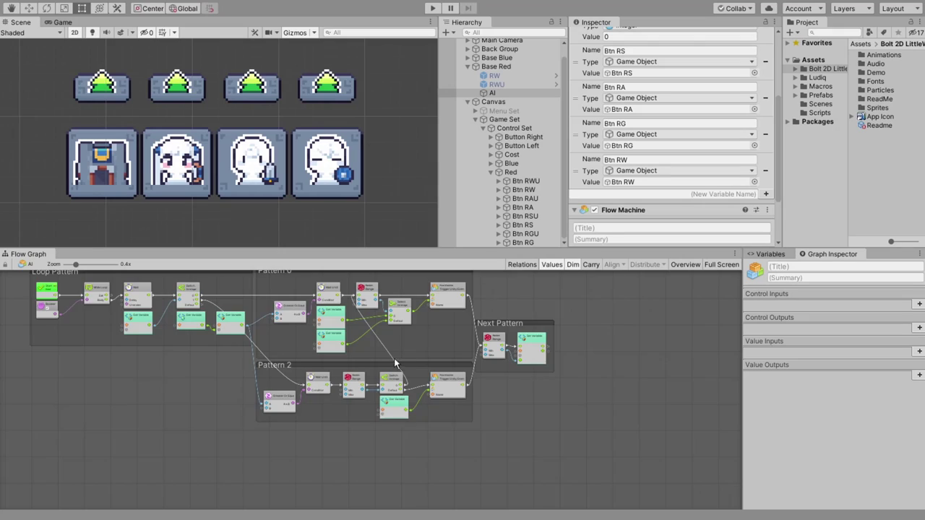
# Multi-select Pattern 2's Greater Or Equal, Wait Until, Random Range and Switch On Integer nodes.
pyautogui.scroll(-5, 397, 374)
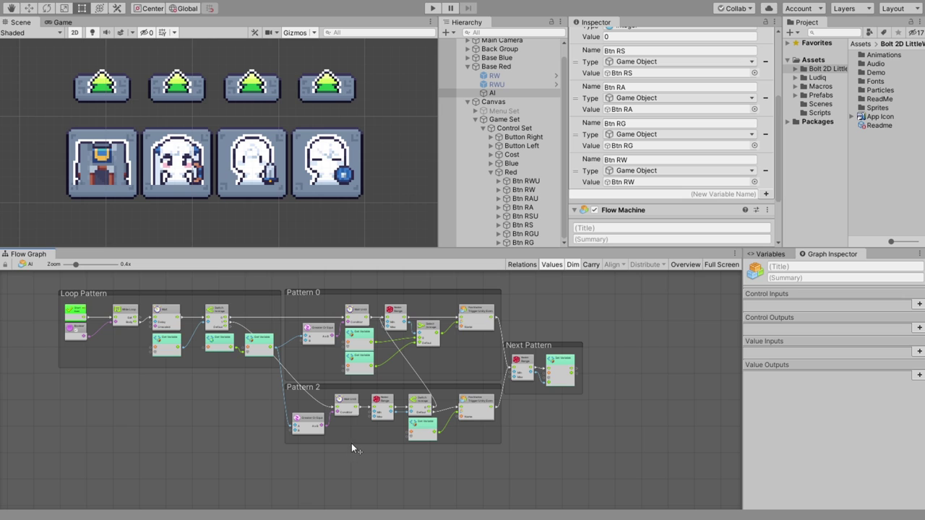
pyautogui.scroll(5, 315, 423)
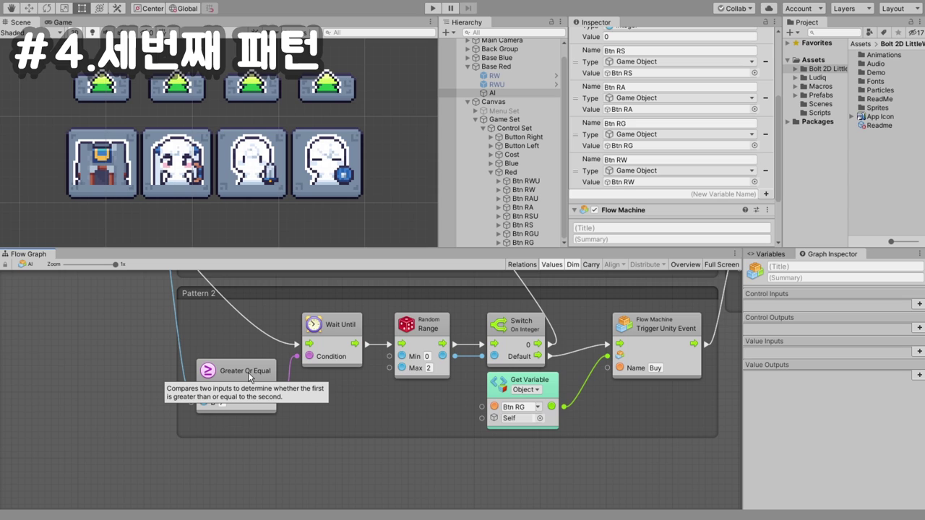
pyautogui.click(248, 372)
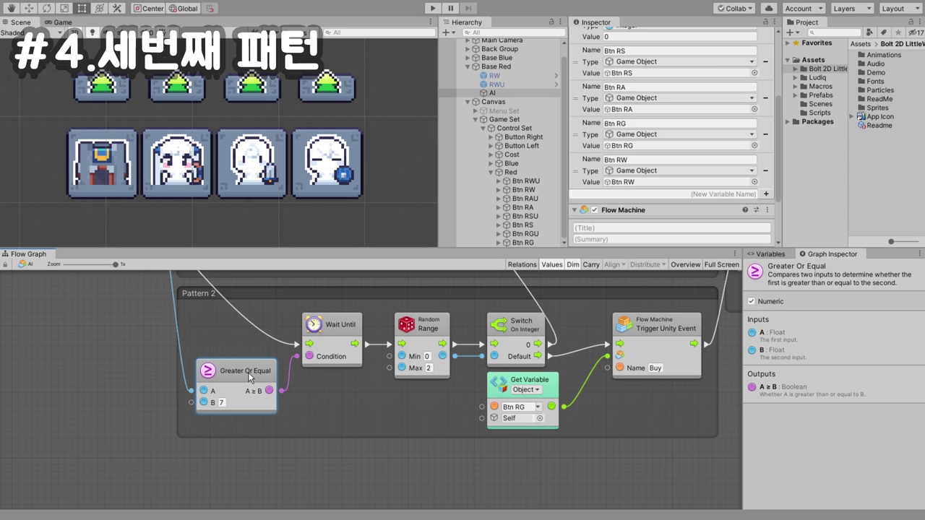
pyautogui.keyDown('ctrl'); pyautogui.click(342, 328); pyautogui.keyUp('ctrl')
pyautogui.keyDown('ctrl'); pyautogui.click(430, 329); pyautogui.keyUp('ctrl')
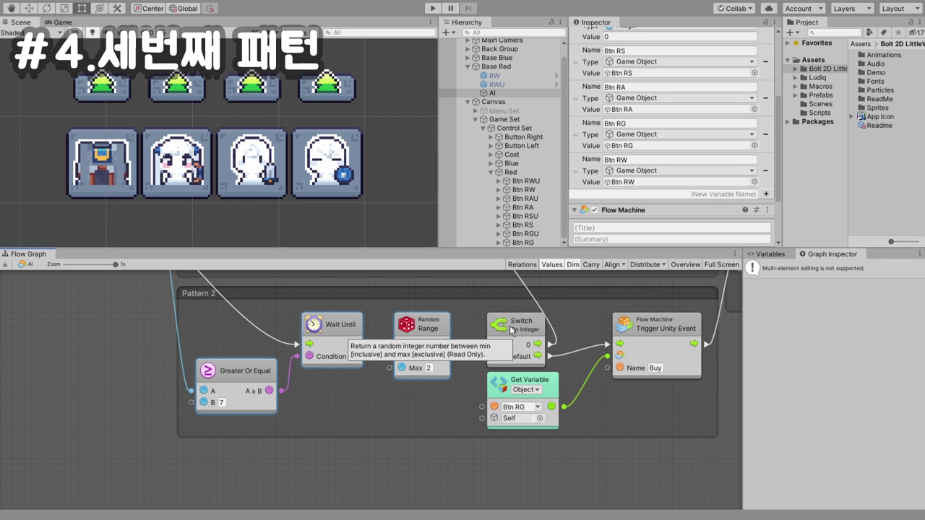
pyautogui.keyDown('ctrl'); pyautogui.click(527, 324); pyautogui.keyUp('ctrl')
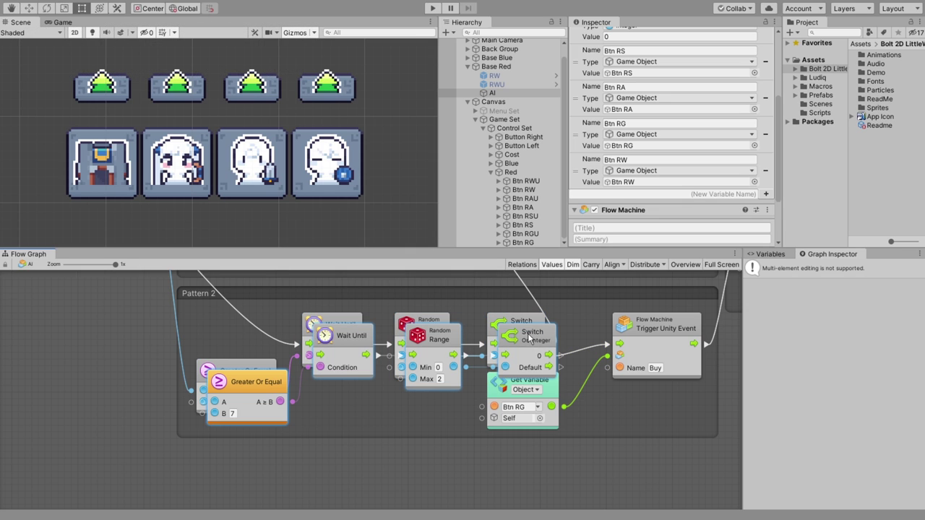
# Duplicate the four selected nodes and place the copies below the Pattern 2 group.
pyautogui.hotkey('ctrl', 'd')
pyautogui.moveTo(514, 331); pyautogui.dragTo(516, 485)
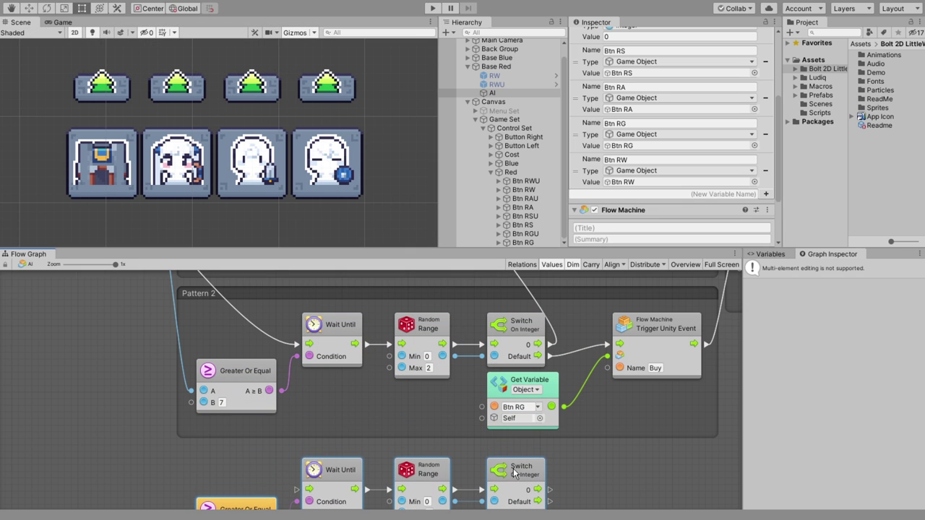
pyautogui.moveTo(579, 457); pyautogui.dragTo(606, 340, button='middle')
pyautogui.click(606, 340)
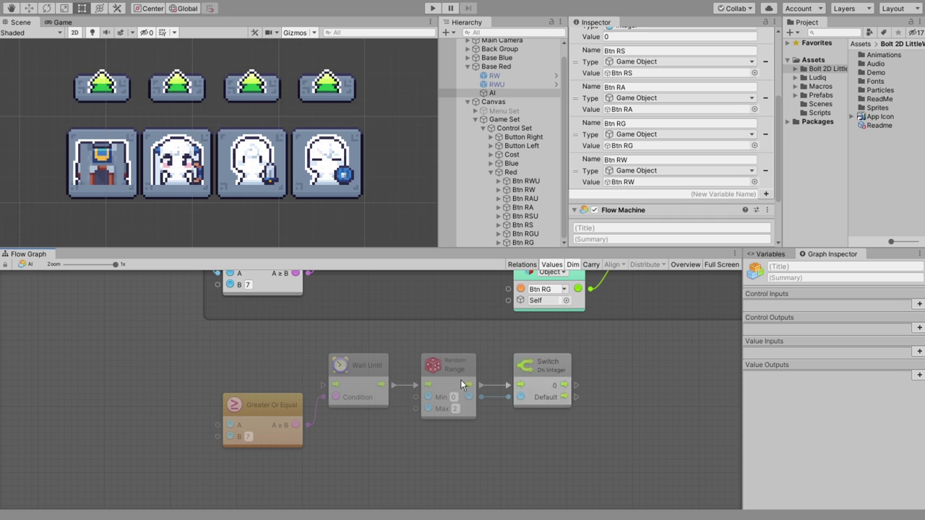
pyautogui.moveTo(229, 347); pyautogui.dragTo(448, 475, button='middle')
# Connect Cost to the copied Greater Or Equal node's A input.
pyautogui.scroll(5, 443, 448)
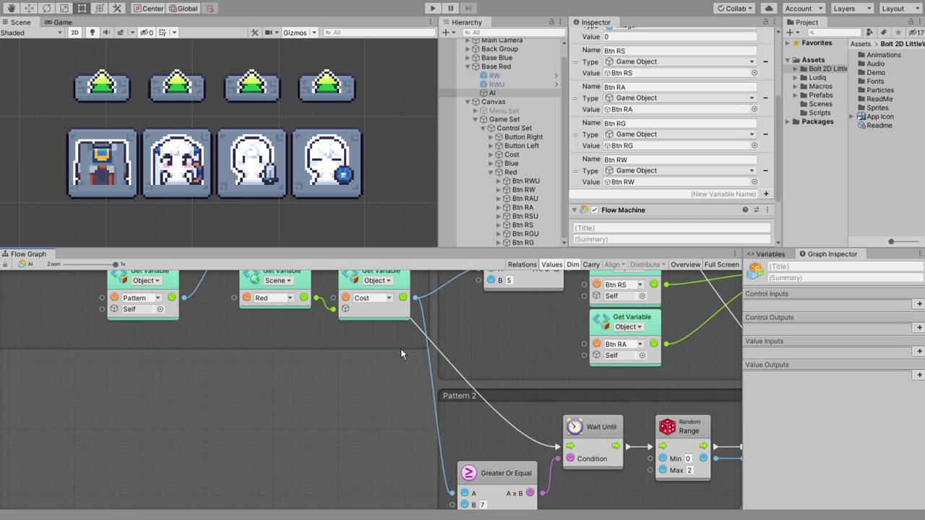
pyautogui.moveTo(414, 314); pyautogui.dragTo(453, 413)
pyautogui.scroll(-2, 414, 329)
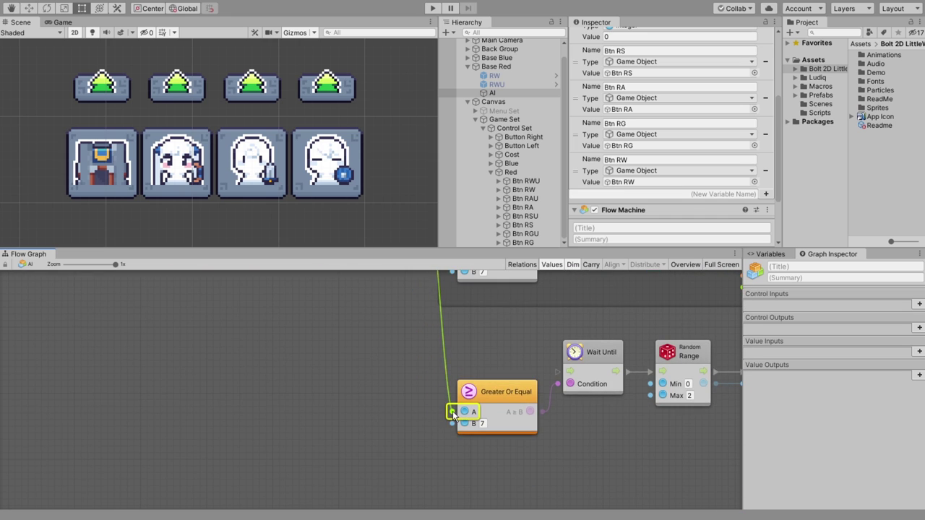
pyautogui.click(468, 334)
pyautogui.moveTo(468, 333); pyautogui.dragTo(427, 432, button='middle')
pyautogui.scroll(-4, 333, 379)
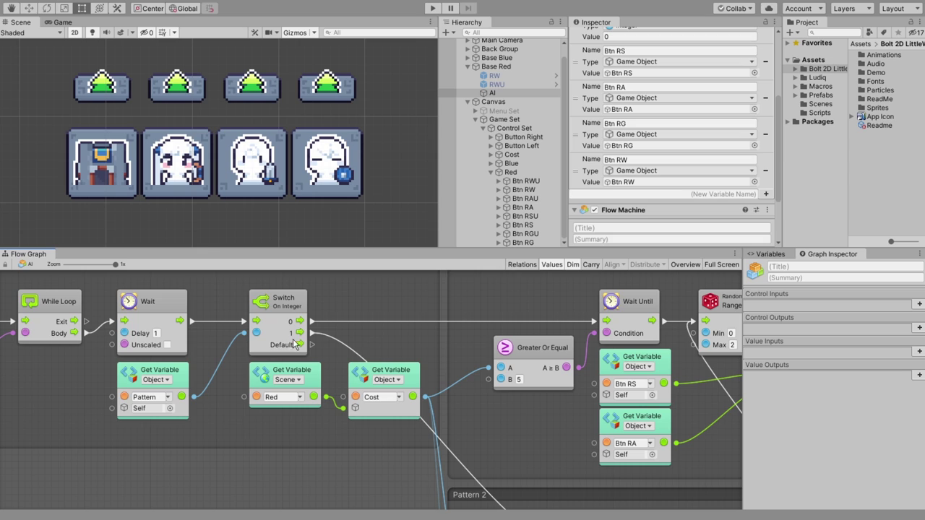
# Add option 2 to the pattern Switch and wire it to the copied Wait Until.
pyautogui.click(278, 306)
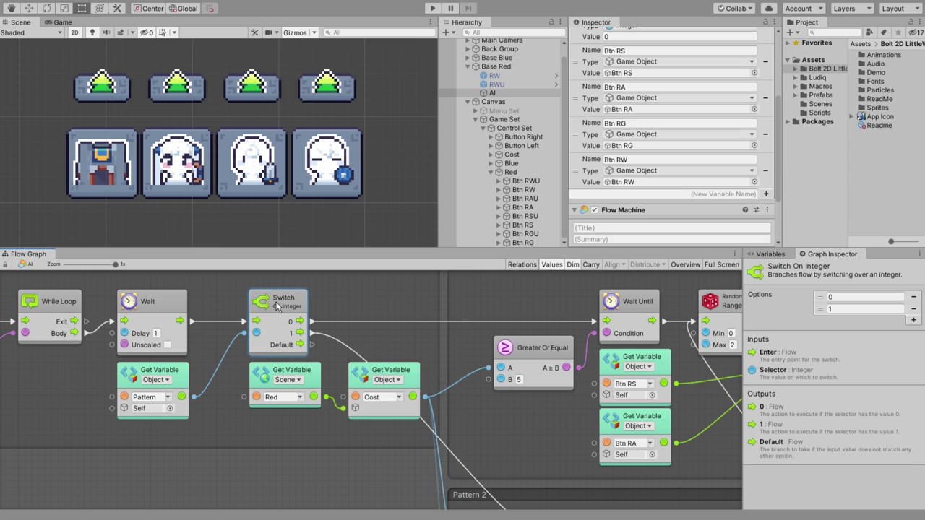
pyautogui.click(915, 320)
pyautogui.write('2')
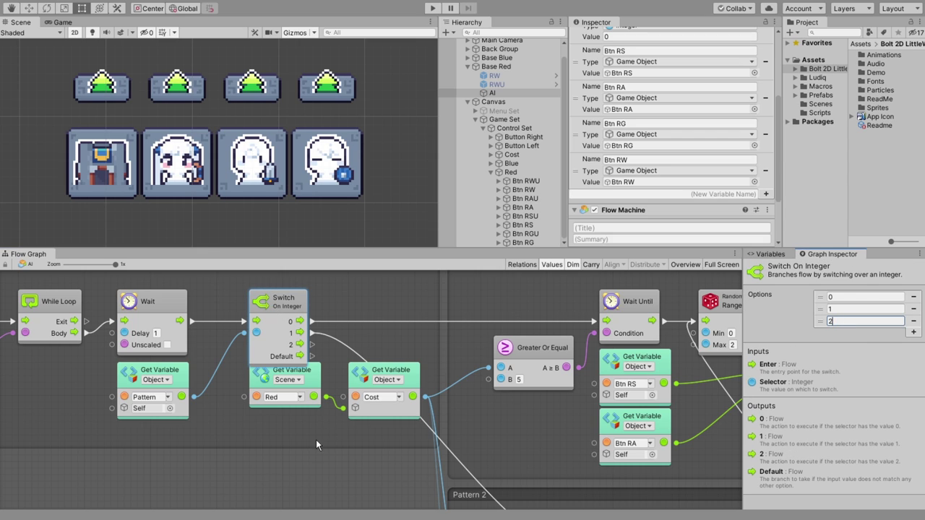
pyautogui.moveTo(316, 439)
pyautogui.mouseDown()
pyautogui.moveTo(387, 372)
pyautogui.moveTo(369, 386)
pyautogui.mouseUp()
pyautogui.click(394, 337)
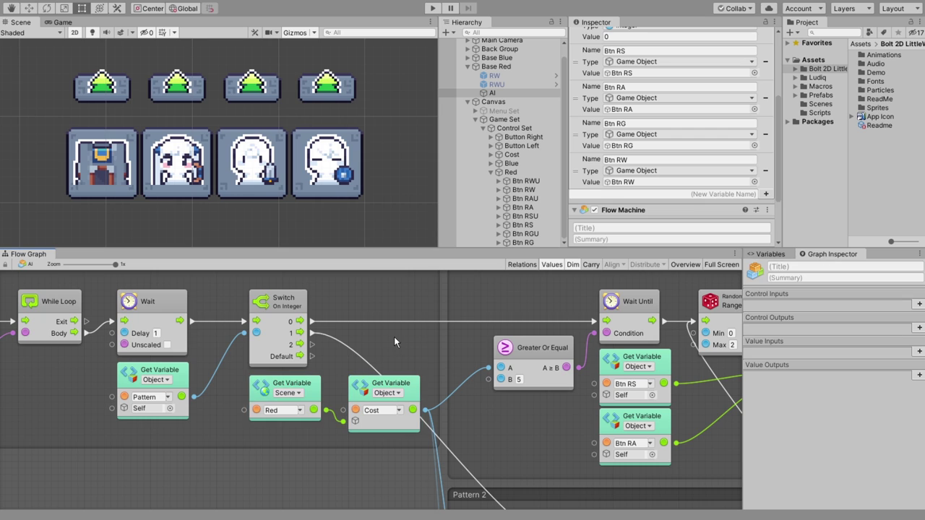
pyautogui.moveTo(312, 348); pyautogui.dragTo(567, 428)
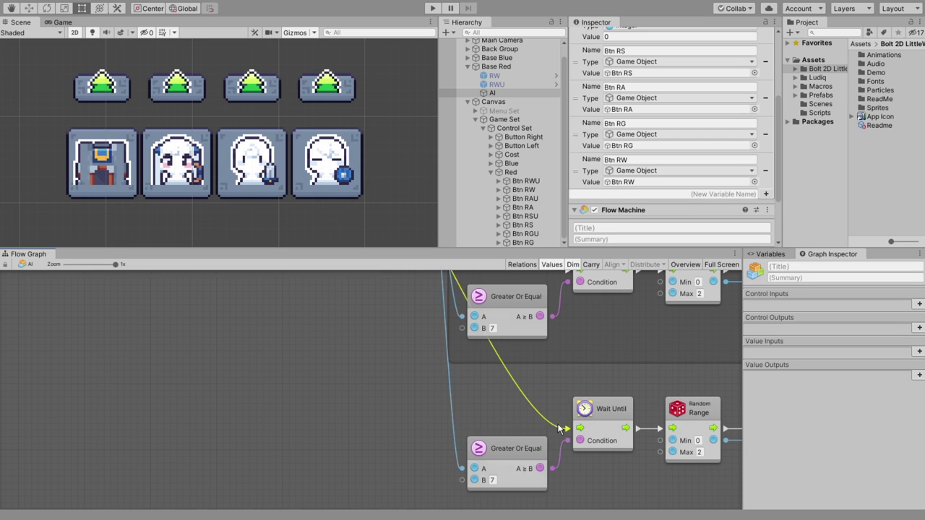
pyautogui.moveTo(613, 406); pyautogui.dragTo(181, 369, button='middle')
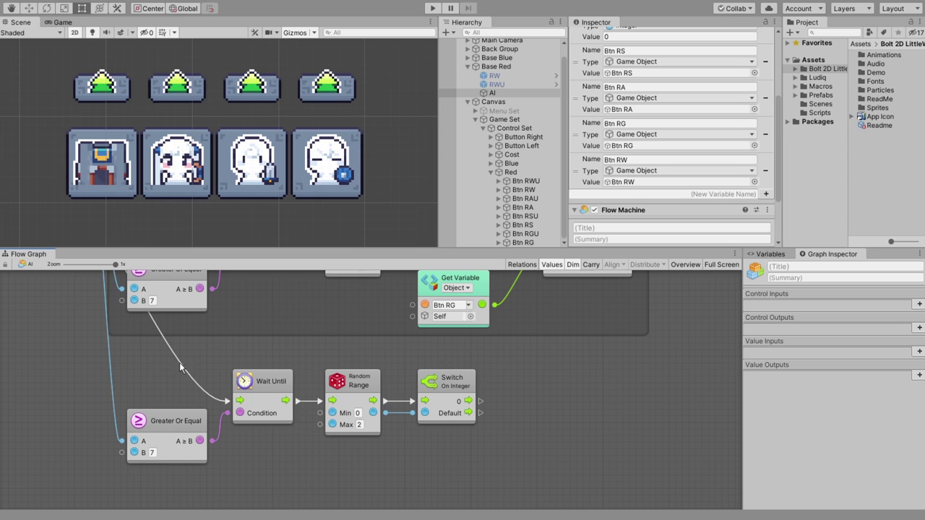
# Set the copied comparison's B threshold to 10.
pyautogui.moveTo(342, 388); pyautogui.dragTo(507, 341, button='middle')
pyautogui.click(314, 409)
pyautogui.write('10')
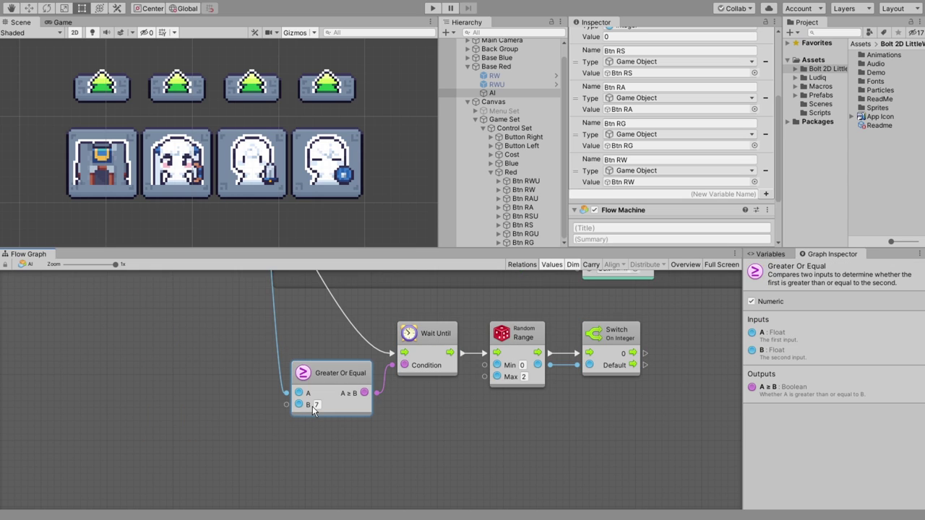
pyautogui.click(498, 441)
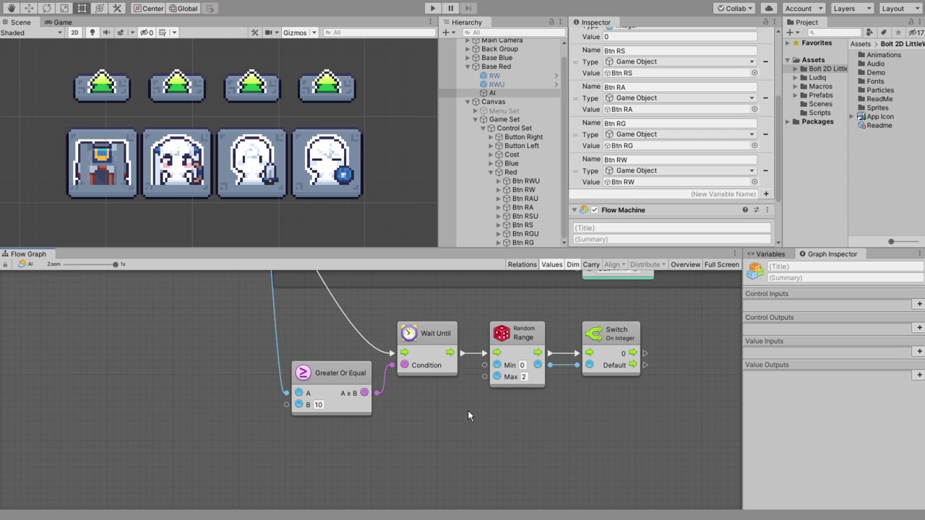
# Wire the copied Switch's 0 case to Pattern 2's Random Range.
pyautogui.moveTo(473, 420); pyautogui.dragTo(347, 463, button='middle')
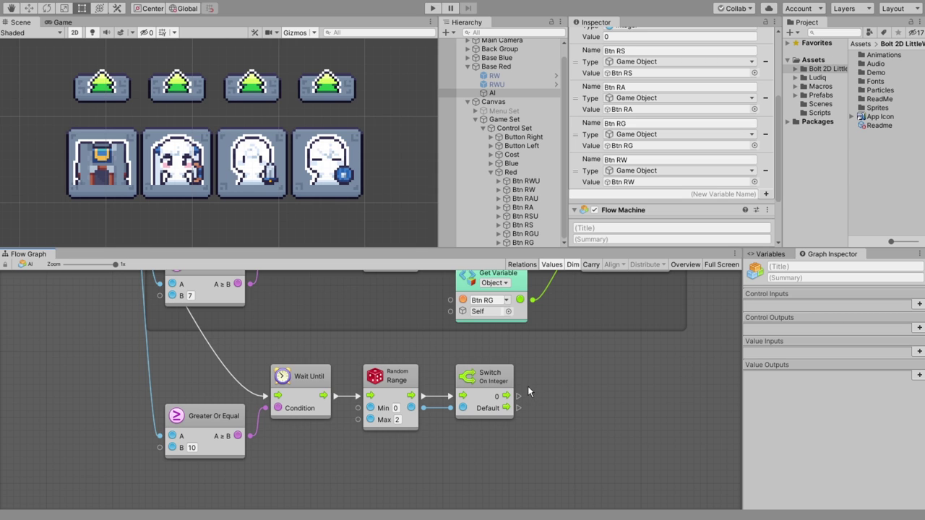
pyautogui.moveTo(520, 397); pyautogui.dragTo(362, 343)
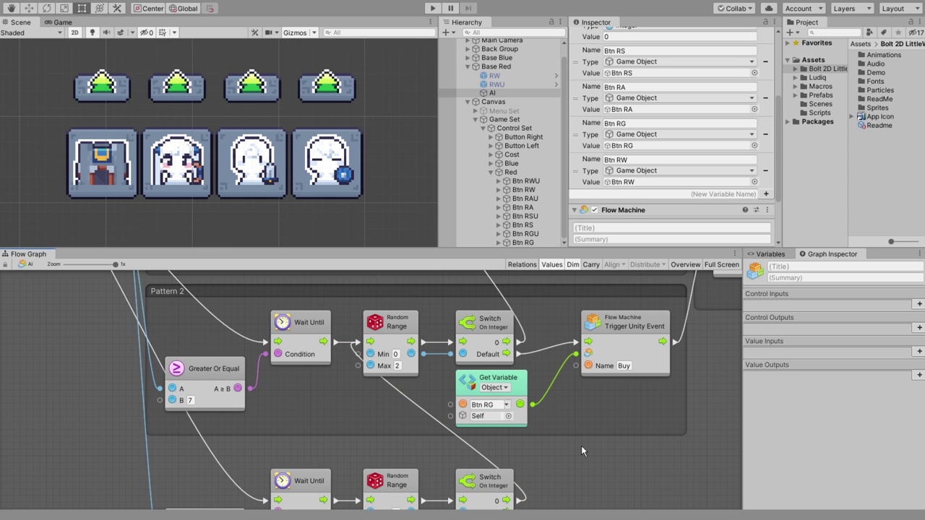
pyautogui.scroll(-5, 583, 462)
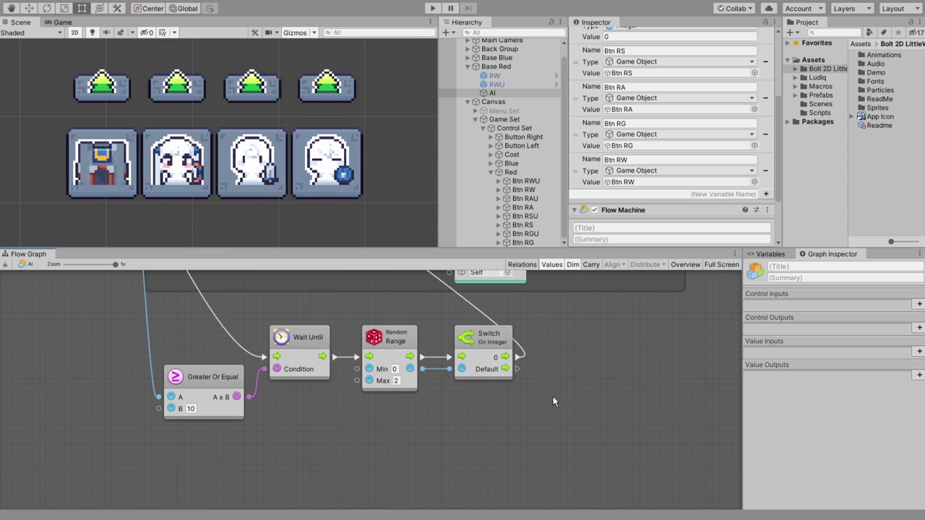
pyautogui.moveTo(511, 361); pyautogui.dragTo(610, 364)
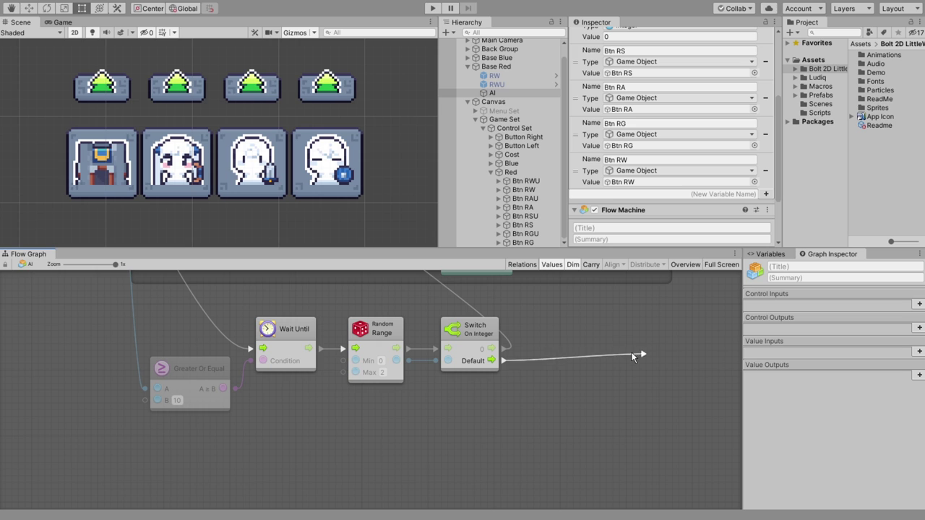
pyautogui.rightClick(603, 366)
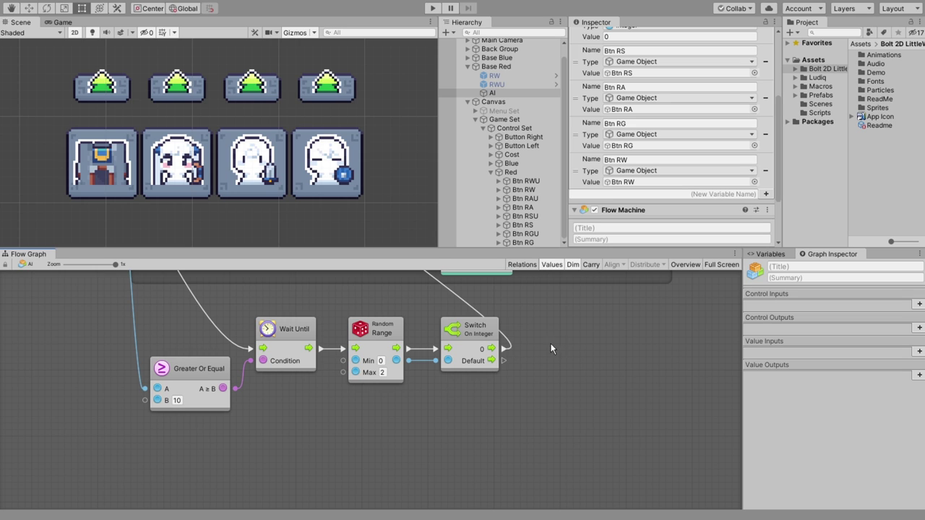
pyautogui.scroll(4, 506, 369)
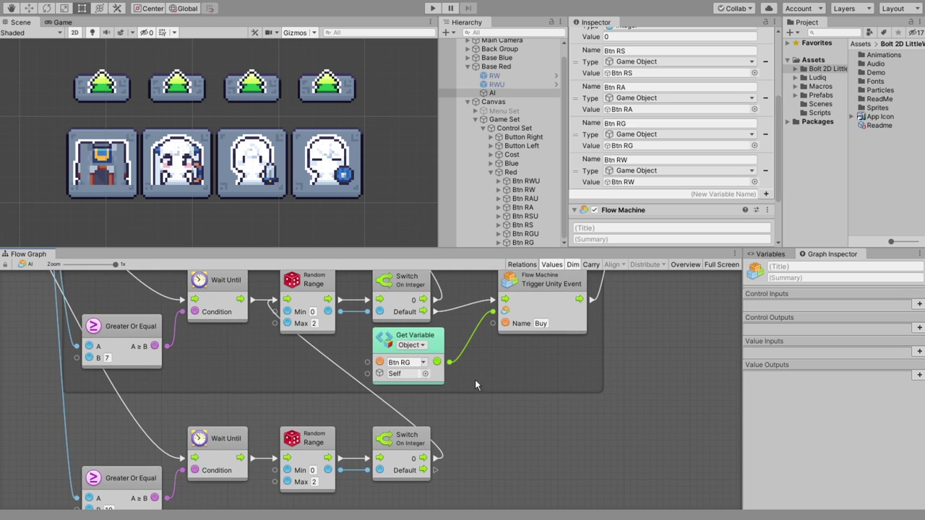
# Paste three copies of the Btn RG Get Variable node in a column under the new Switch.
pyautogui.click(439, 342)
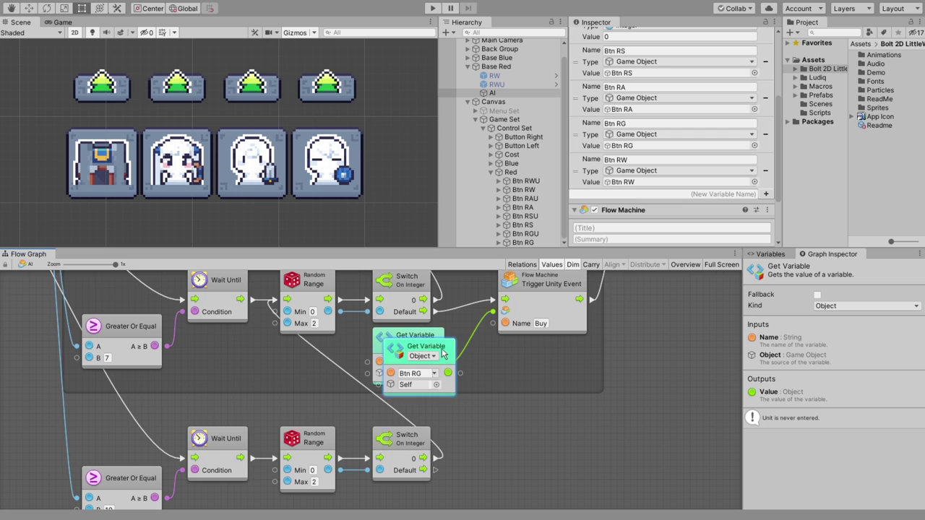
pyautogui.scroll(-5, 455, 377)
pyautogui.hotkey('ctrl', 'v')
pyautogui.moveTo(436, 406); pyautogui.dragTo(432, 339)
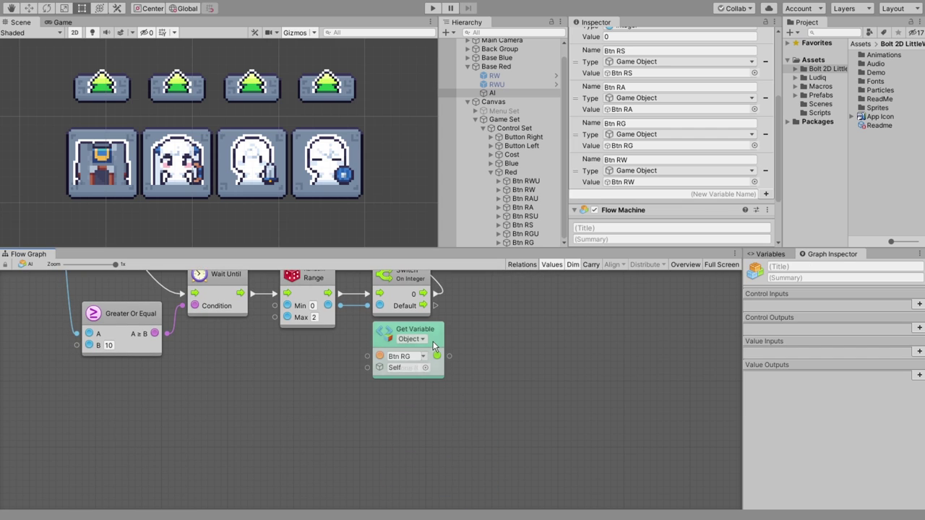
pyautogui.hotkey('ctrl', 'v')
pyautogui.moveTo(446, 403); pyautogui.dragTo(432, 402)
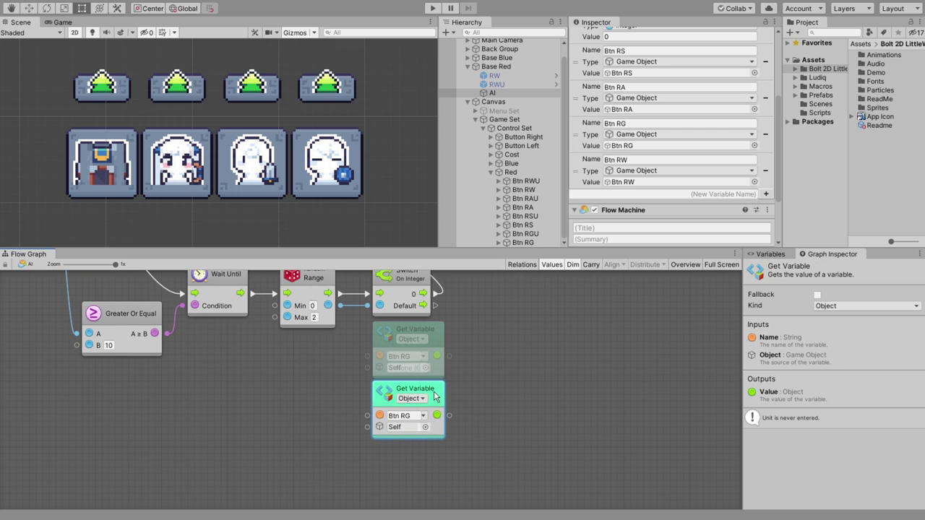
pyautogui.hotkey('ctrl', 'v')
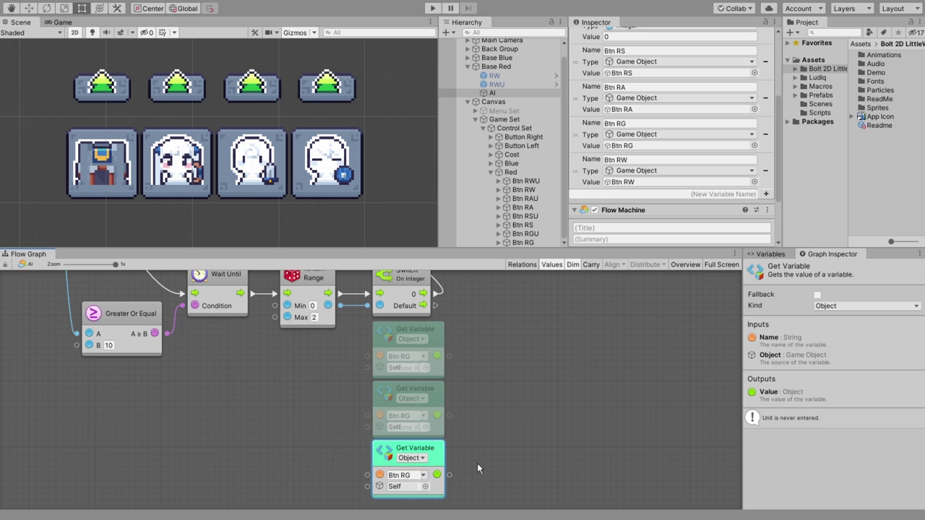
pyautogui.moveTo(426, 459); pyautogui.dragTo(434, 424)
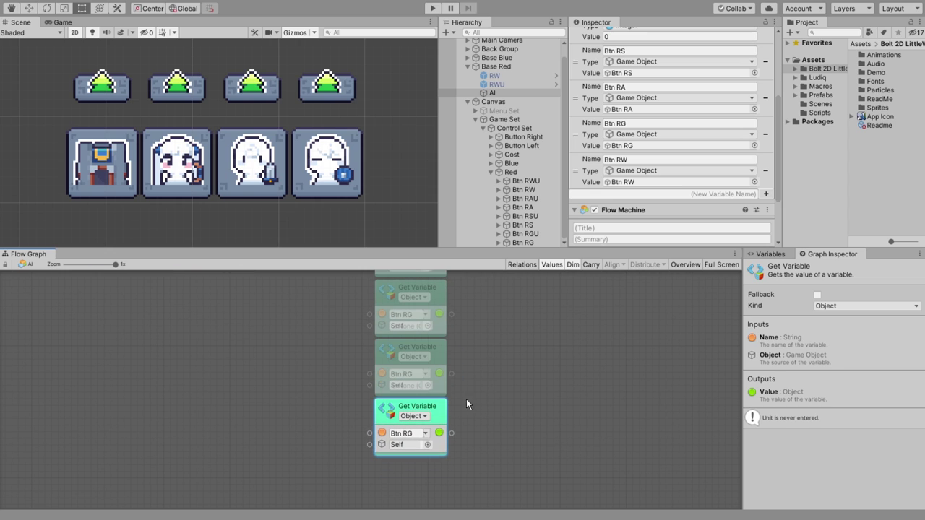
pyautogui.moveTo(466, 399); pyautogui.dragTo(495, 416, button='middle')
# Rename the top copy to Btn RS and the second to Btn RA, keeping Btn RG.
pyautogui.click(427, 302)
pyautogui.press('BackSpace')
pyautogui.write('S')
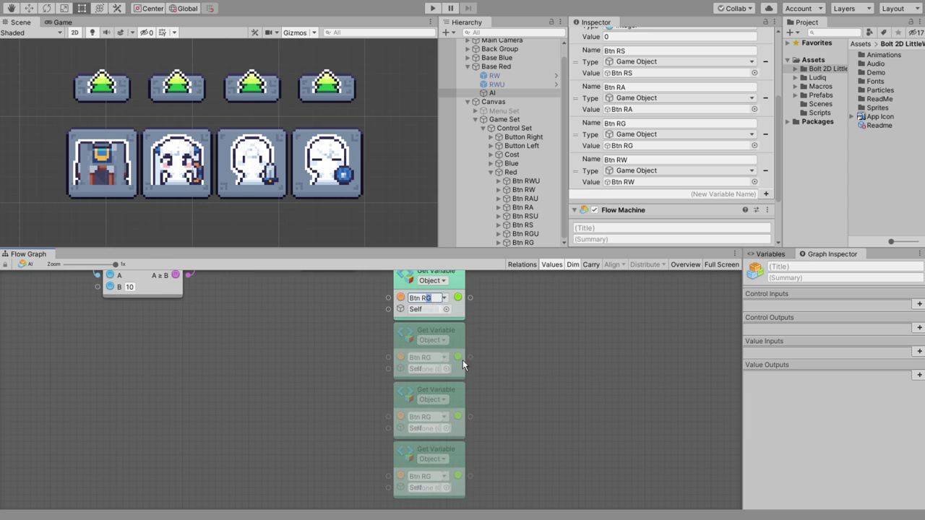
pyautogui.click(430, 364)
pyautogui.press('BackSpace')
pyautogui.write('A')
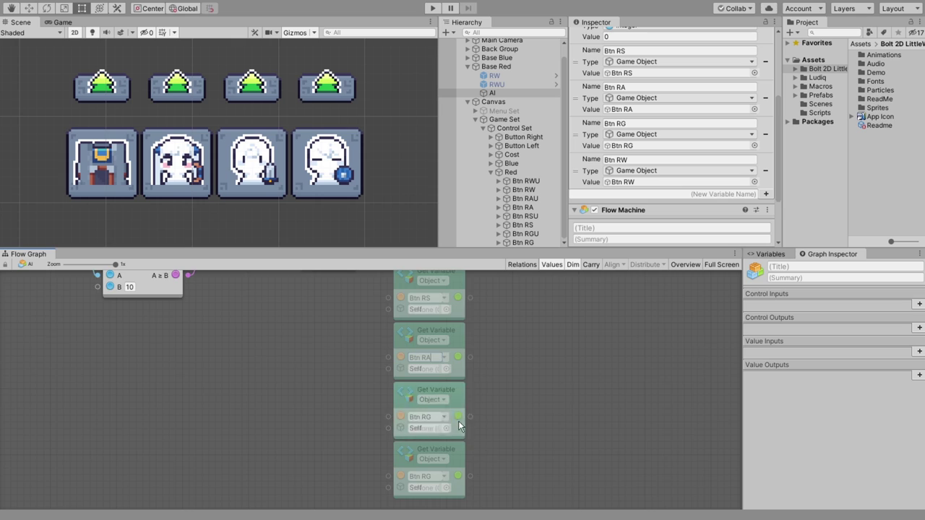
pyautogui.moveTo(427, 473); pyautogui.dragTo(423, 425, button='middle')
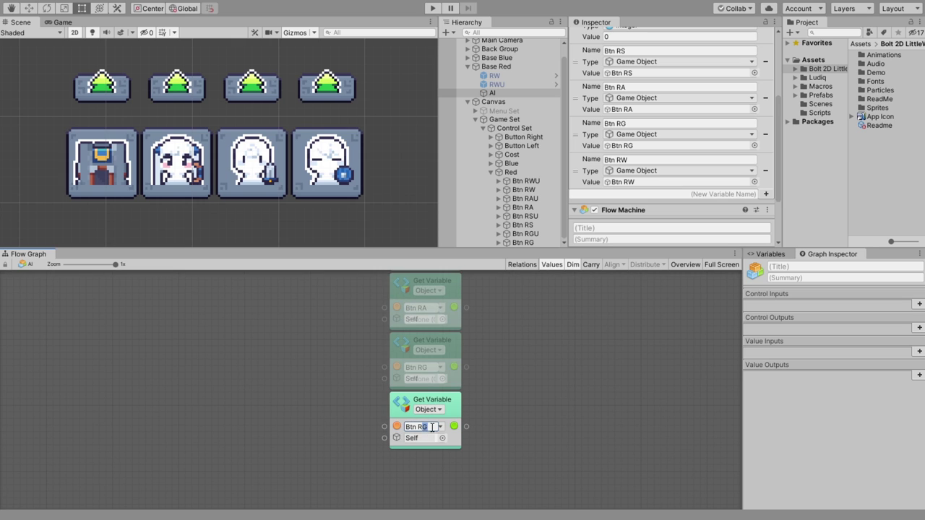
pyautogui.click(514, 358)
pyautogui.scroll(3, 511, 361)
# Duplicate the Random Range, wire the Switch's Default path into it, and set Max 4.
pyautogui.moveTo(507, 364); pyautogui.dragTo(490, 458, button='middle')
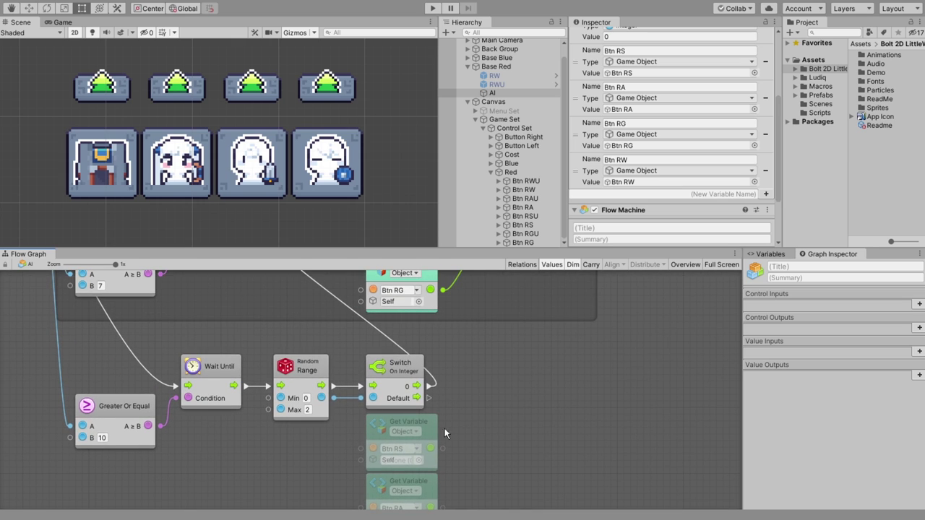
pyautogui.click(313, 381)
pyautogui.hotkey('ctrl', 'd')
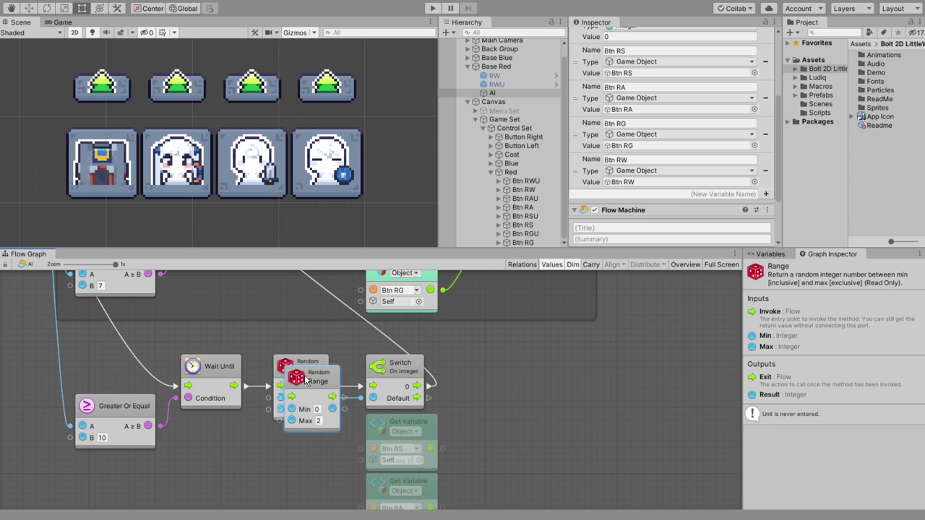
pyautogui.moveTo(316, 388); pyautogui.dragTo(515, 378)
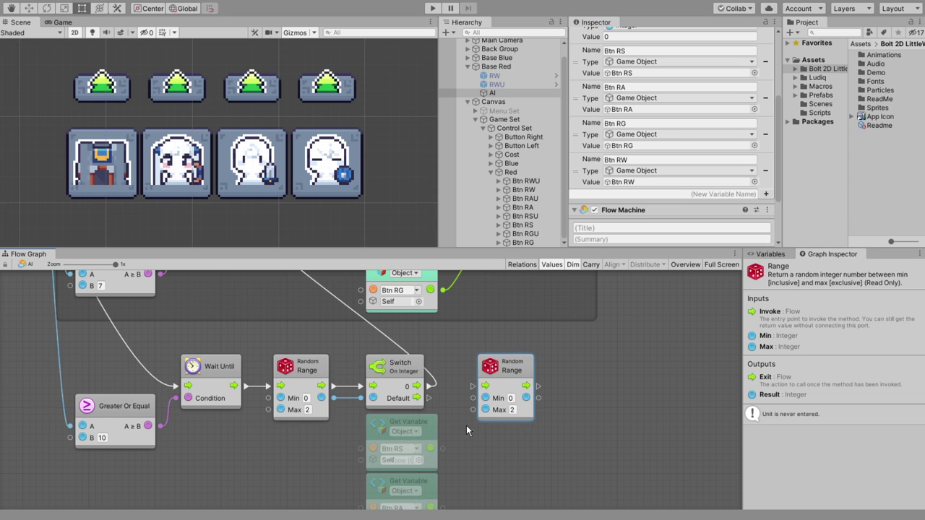
pyautogui.moveTo(431, 398); pyautogui.dragTo(485, 386)
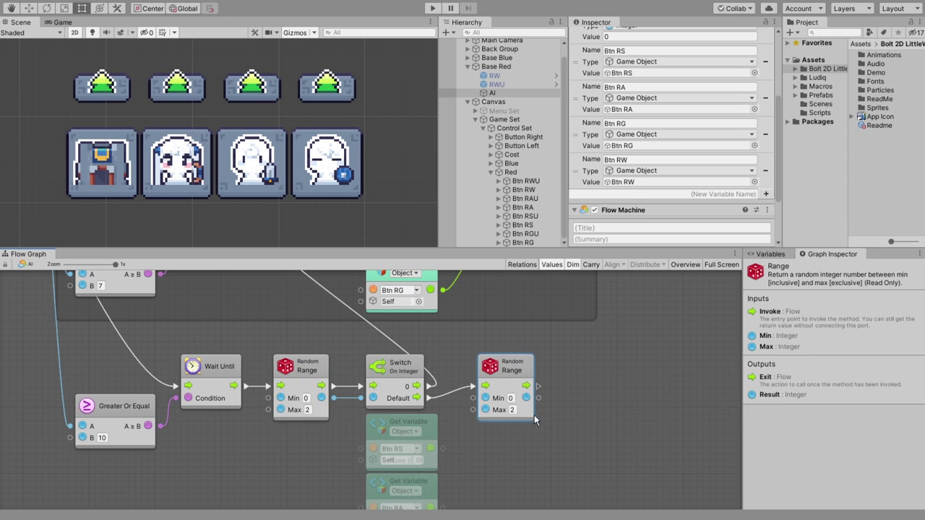
pyautogui.write('4')
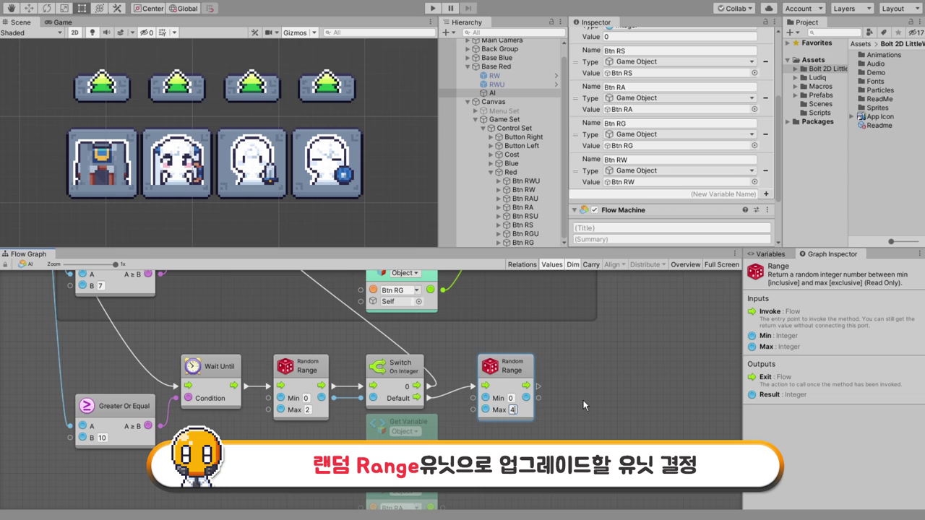
pyautogui.moveTo(516, 373); pyautogui.dragTo(509, 372)
pyautogui.click(570, 397)
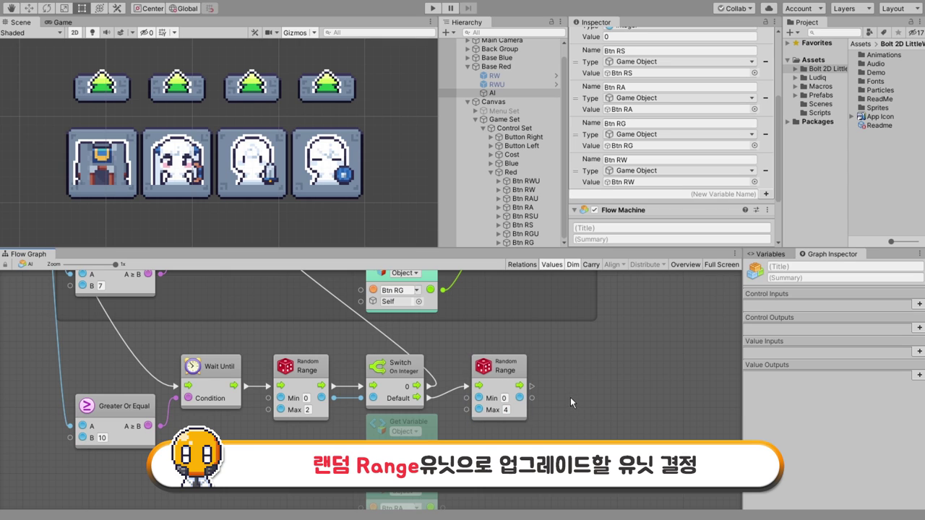
# Add a Select On Integer fed by the random result, with options 0, 1 and 2.
pyautogui.moveTo(570, 397); pyautogui.dragTo(450, 369, button='middle')
pyautogui.rightClick(461, 312)
pyautogui.click(491, 367)
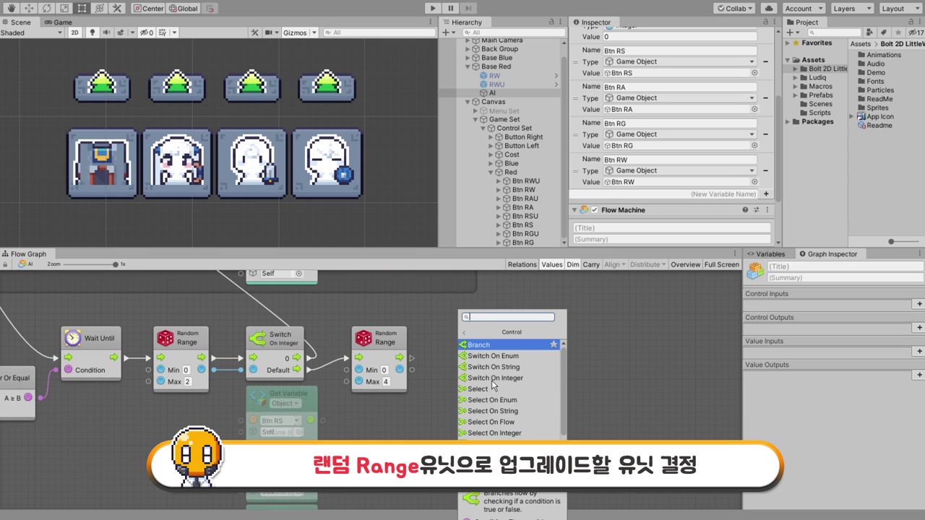
pyautogui.click(492, 433)
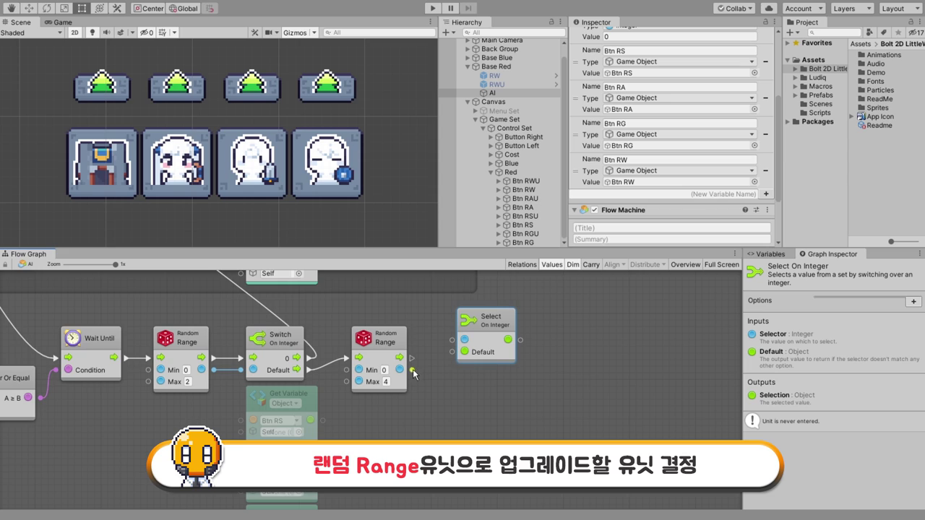
pyautogui.moveTo(414, 373)
pyautogui.mouseDown()
pyautogui.moveTo(452, 339)
pyautogui.moveTo(475, 363)
pyautogui.mouseUp()
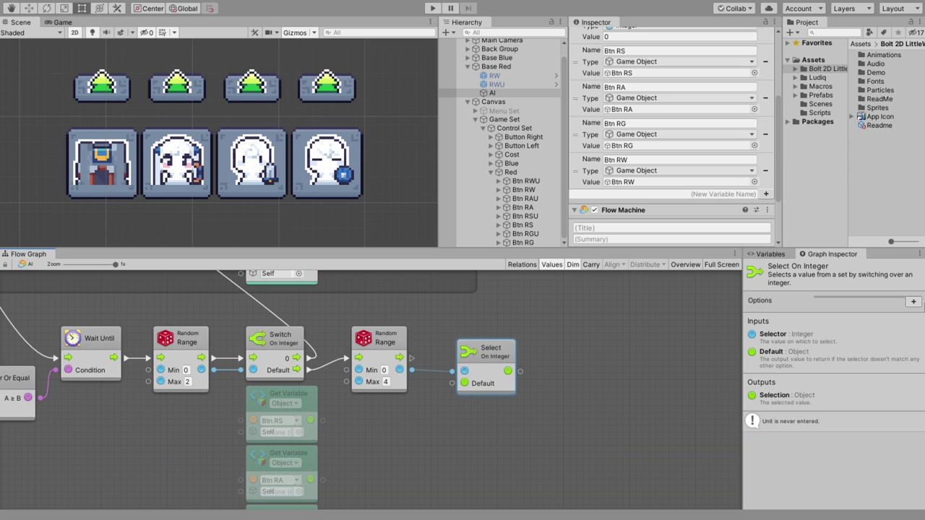
pyautogui.click(914, 302)
pyautogui.click(914, 315)
pyautogui.click(914, 327)
pyautogui.click(853, 316)
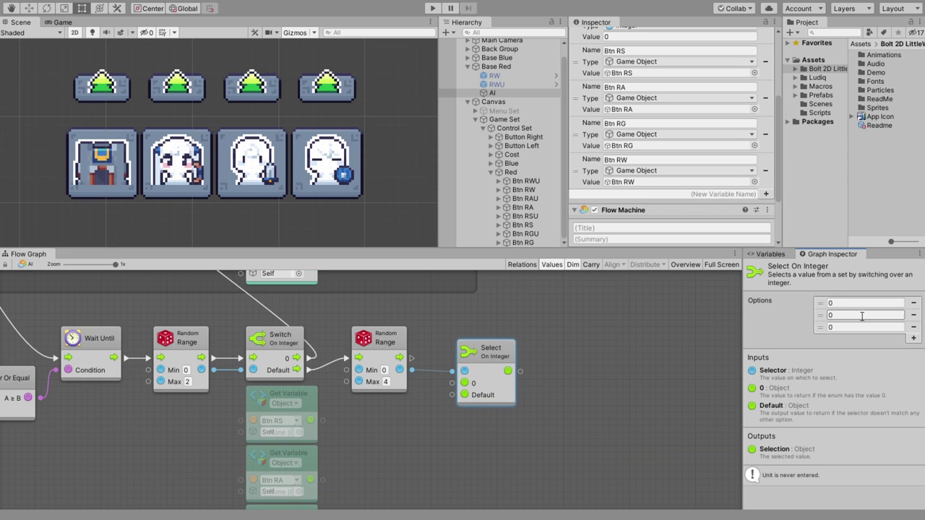
pyautogui.write('1')
pyautogui.click(843, 327)
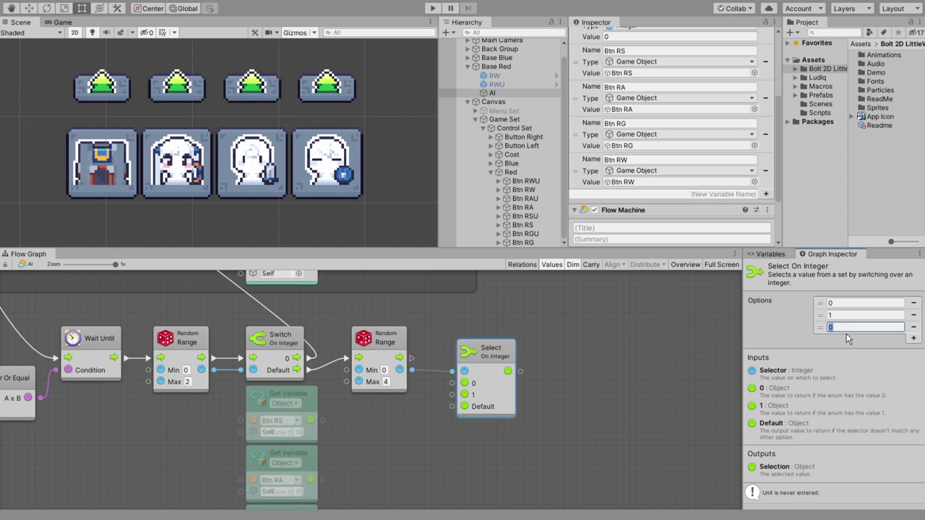
pyautogui.write('2')
# Connect Btn RS, Btn RA and Btn RG to options 0, 1 and 2.
pyautogui.moveTo(438, 411); pyautogui.dragTo(478, 403, button='middle')
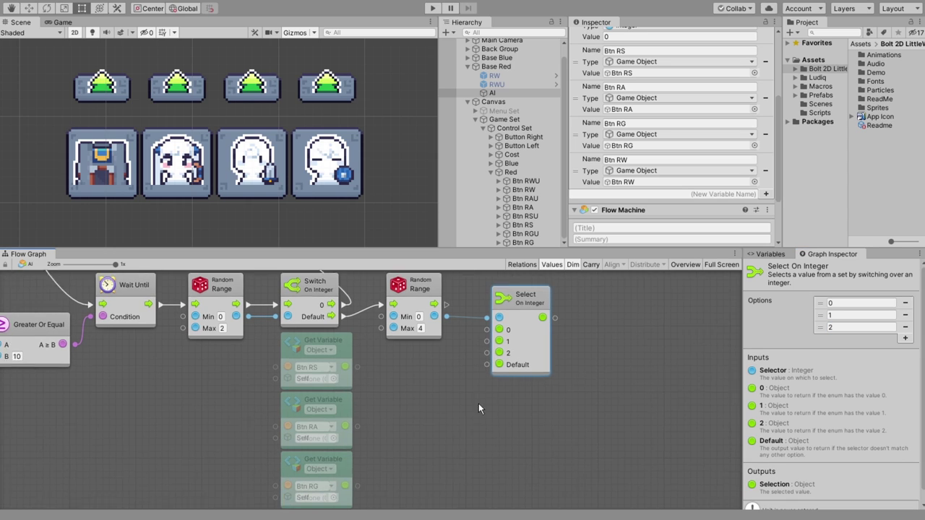
pyautogui.scroll(-2, 372, 332)
pyautogui.moveTo(366, 336); pyautogui.dragTo(496, 298)
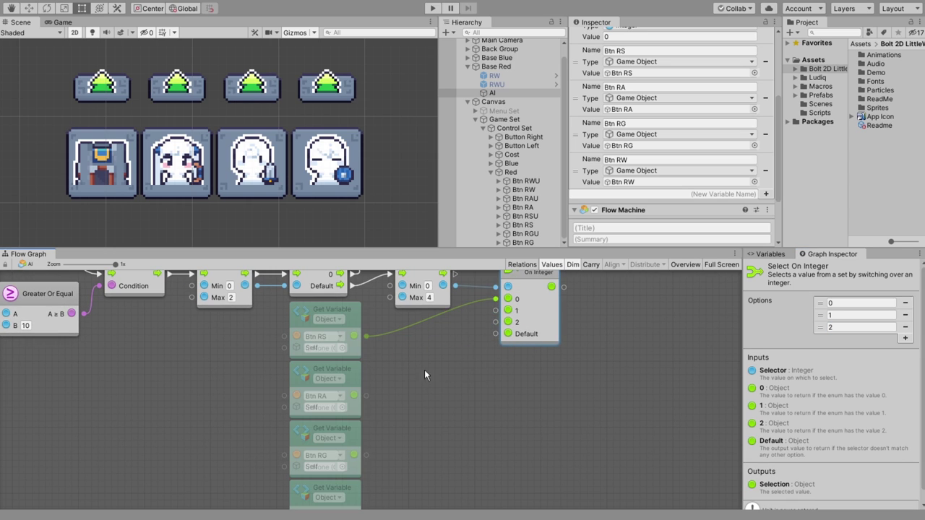
pyautogui.moveTo(366, 395); pyautogui.dragTo(496, 310)
pyautogui.moveTo(367, 455); pyautogui.dragTo(495, 324)
# Duplicate the Btn RS Get Variable node and place the copy right of the Select node.
pyautogui.moveTo(477, 307); pyautogui.dragTo(440, 373, button='middle')
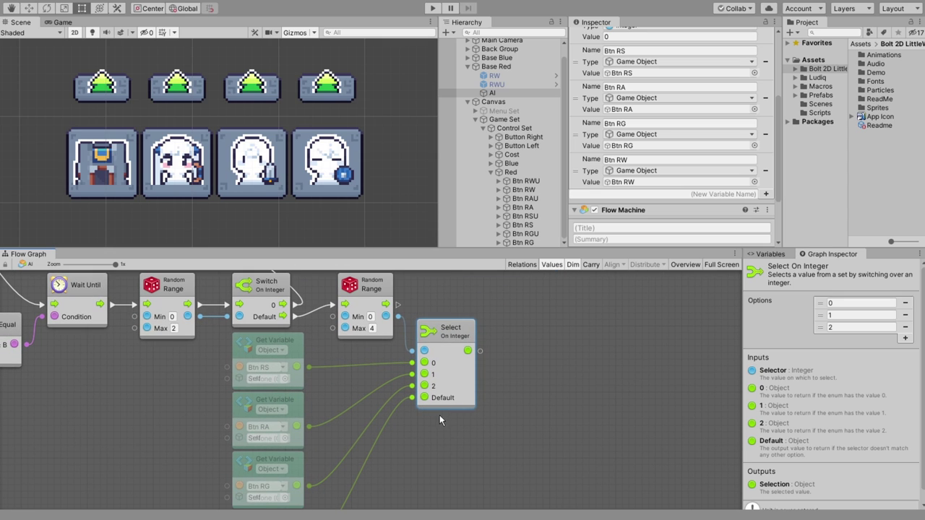
pyautogui.moveTo(512, 379); pyautogui.dragTo(441, 407, button='middle')
pyautogui.click(224, 383)
pyautogui.hotkey('ctrl', 'd')
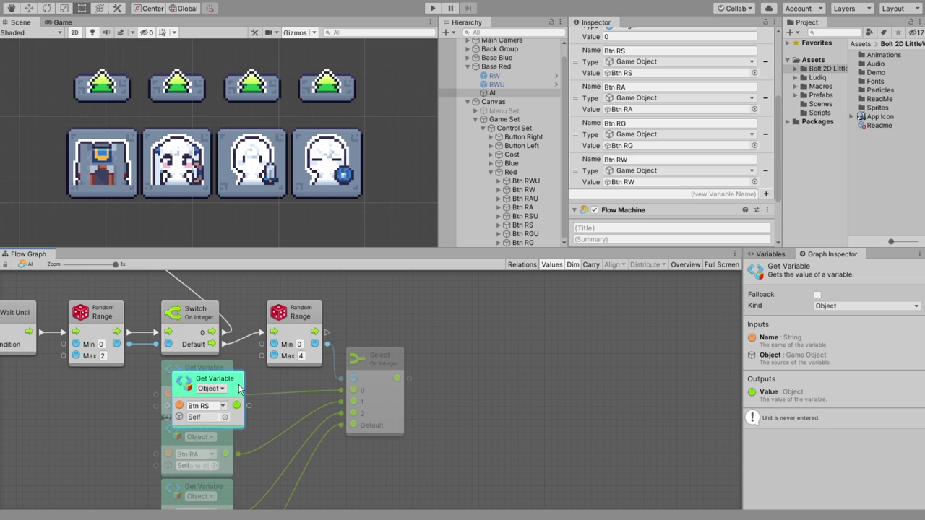
pyautogui.moveTo(231, 326); pyautogui.dragTo(529, 309)
# Rename the copied variable to Btn U and feed the Select On Integer's selection into its object.
pyautogui.doubleClick(489, 328)
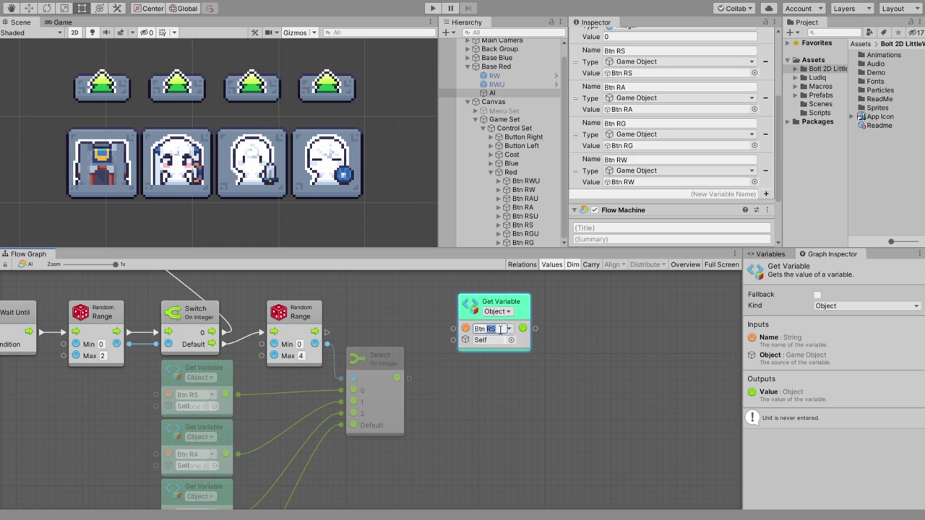
pyautogui.write('U')
pyautogui.moveTo(526, 318); pyautogui.dragTo(526, 364)
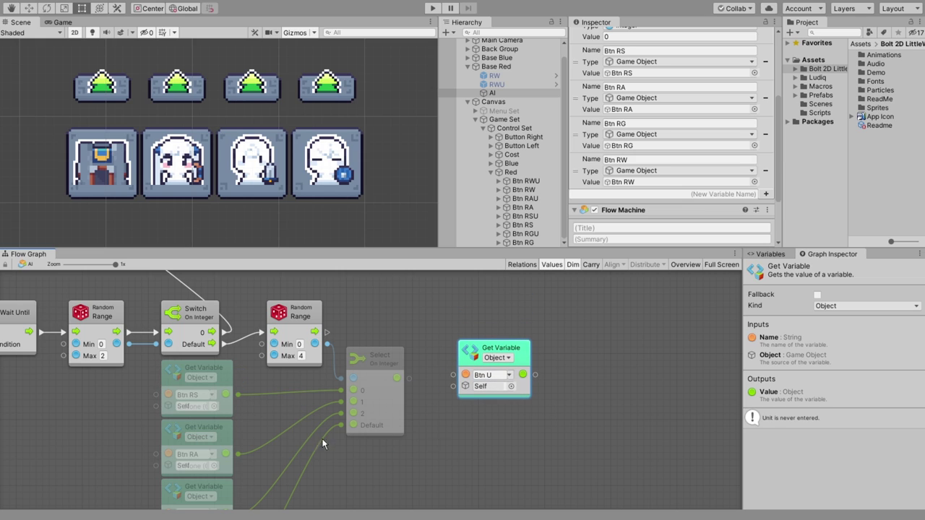
pyautogui.click(190, 396)
pyautogui.moveTo(409, 378)
pyautogui.mouseDown()
pyautogui.moveTo(466, 386)
pyautogui.moveTo(438, 362)
pyautogui.mouseUp()
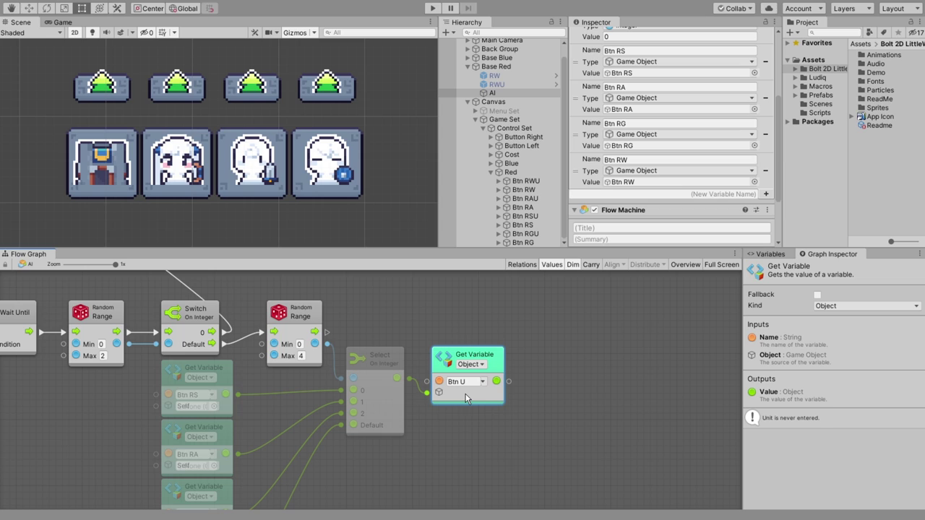
pyautogui.click(464, 382)
# Add a Get Active Self node that checks whether the Btn U object is active.
pyautogui.rightClick(520, 288)
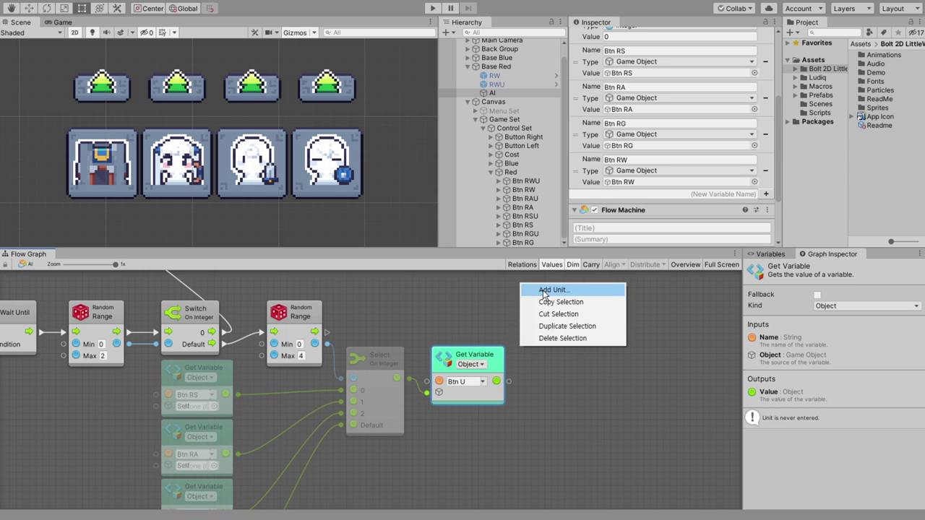
pyautogui.click(543, 293)
pyautogui.write('g')
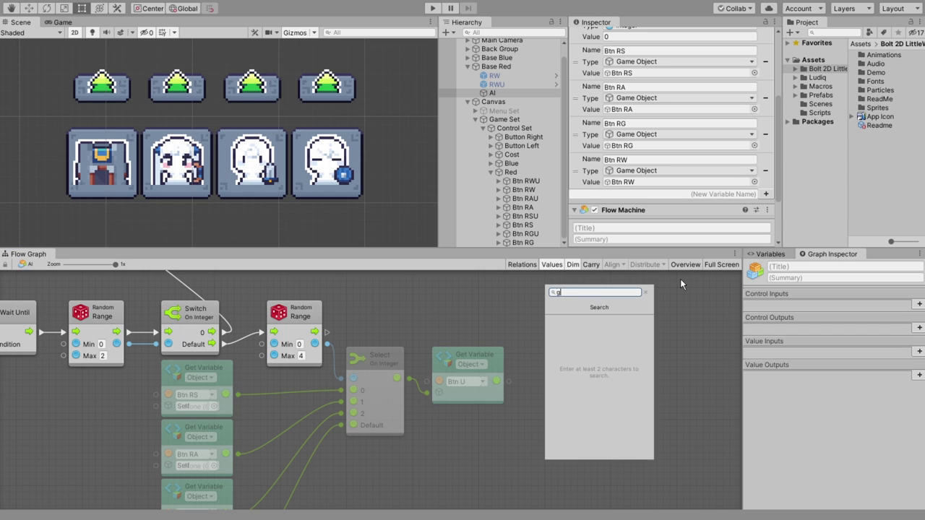
pyautogui.write('ame get')
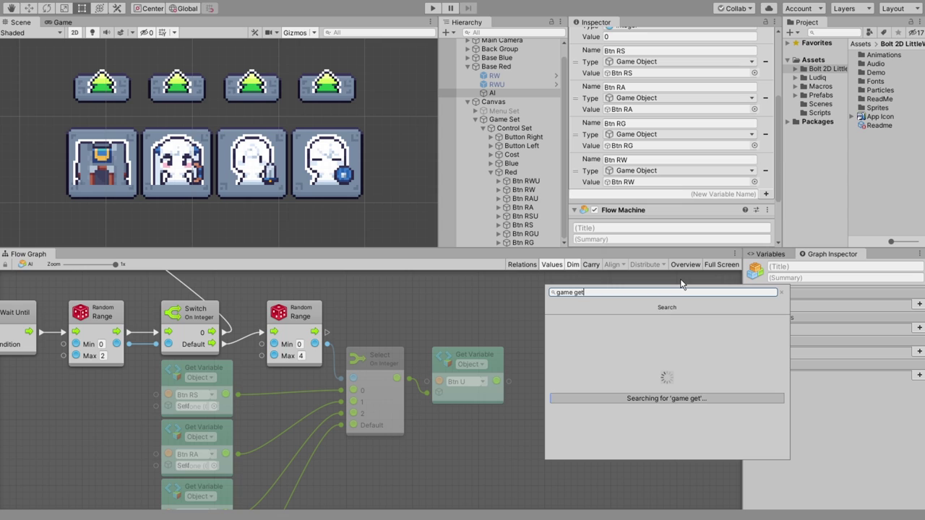
pyautogui.write(' active s')
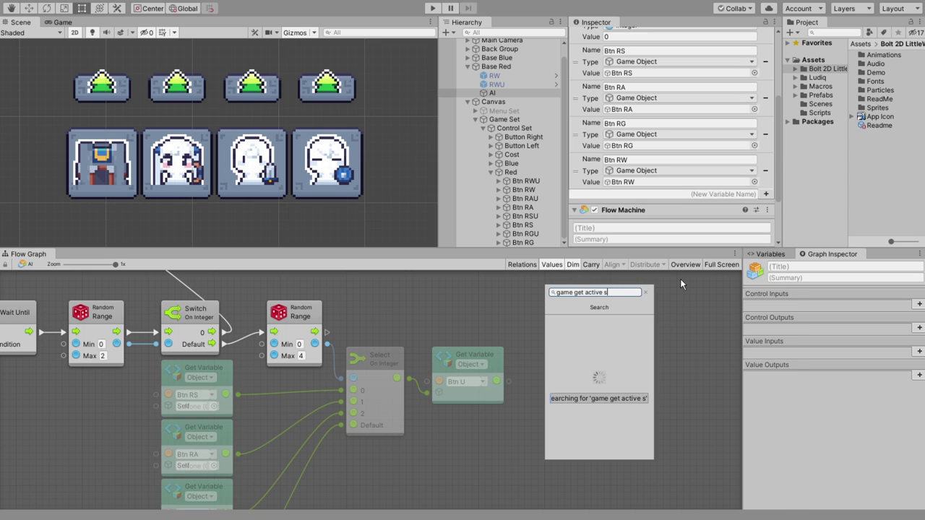
pyautogui.write('elf')
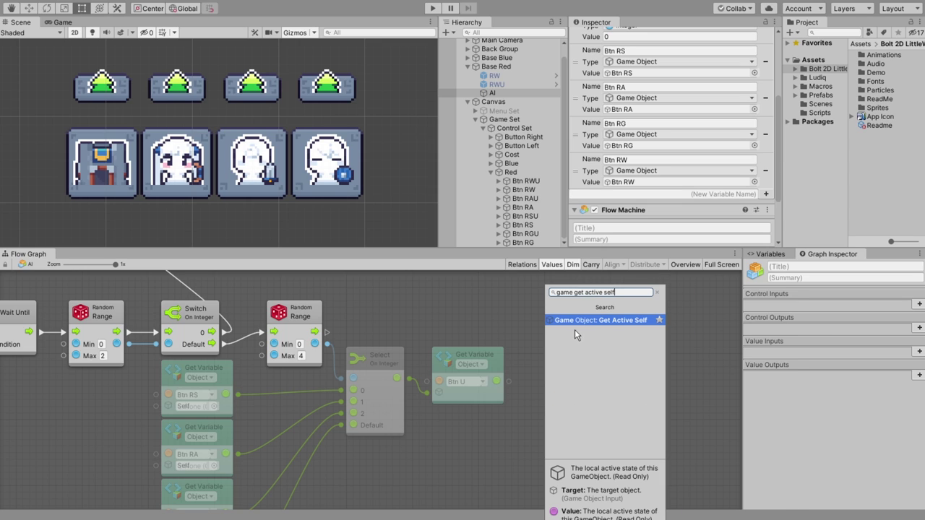
pyautogui.click(634, 321)
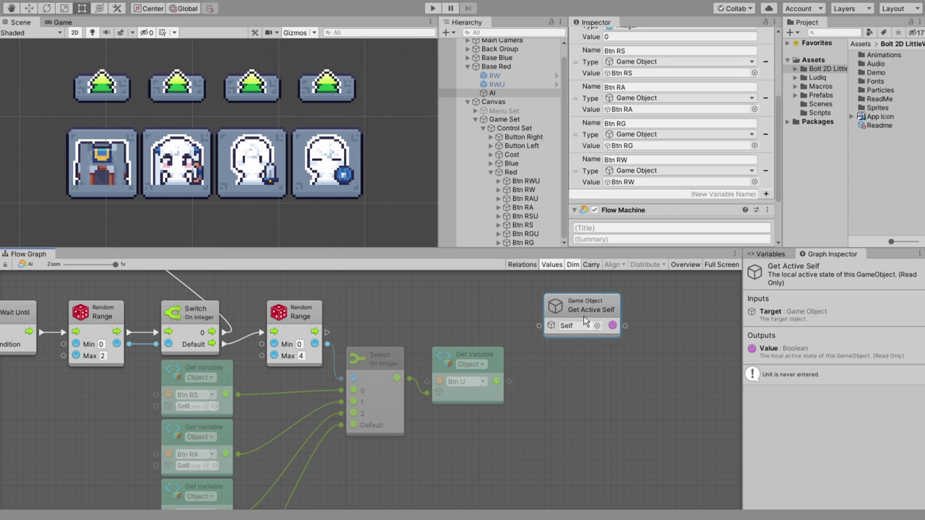
pyautogui.moveTo(584, 319); pyautogui.dragTo(583, 358)
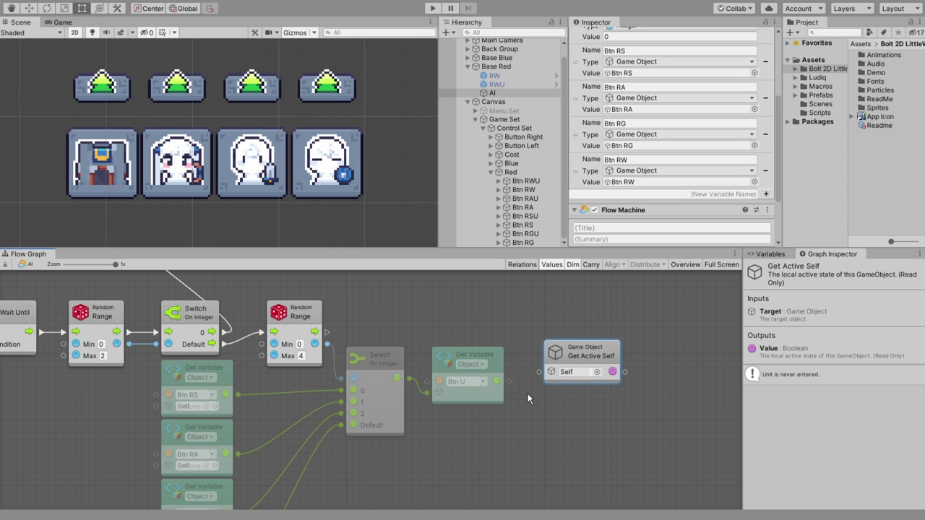
pyautogui.moveTo(508, 382)
pyautogui.mouseDown()
pyautogui.moveTo(550, 371)
pyautogui.moveTo(542, 363)
pyautogui.mouseUp()
pyautogui.click(553, 405)
# Add a Branch entered from the 0–4 Random Range, using the active state as its condition.
pyautogui.hscroll(3, 526, 406)
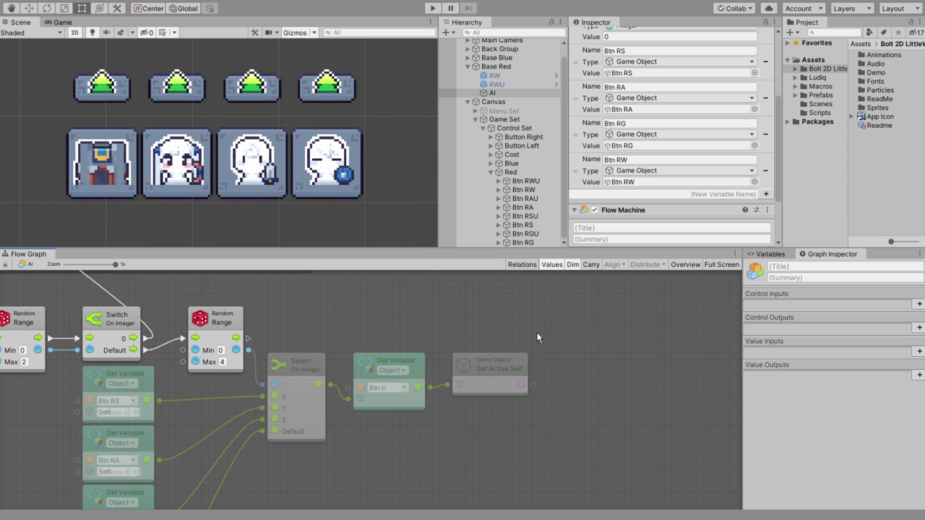
pyautogui.rightClick(537, 282)
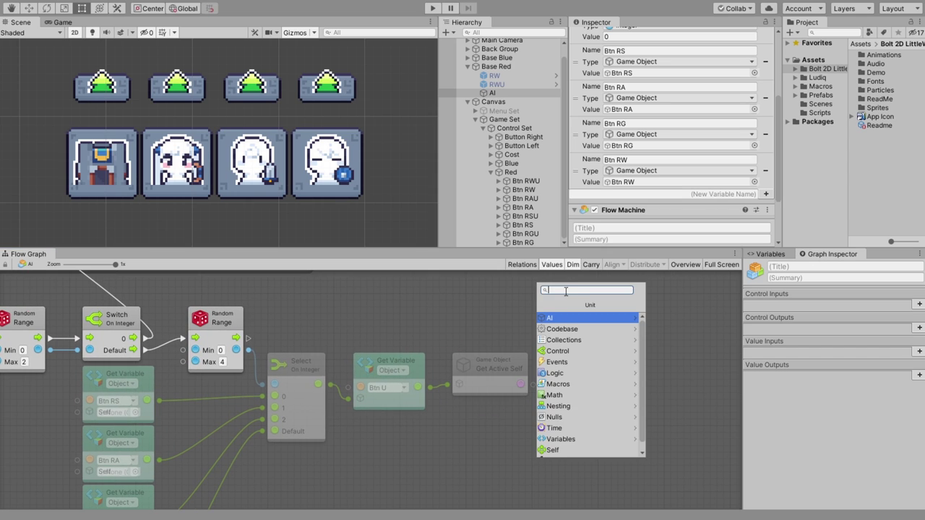
pyautogui.click(573, 353)
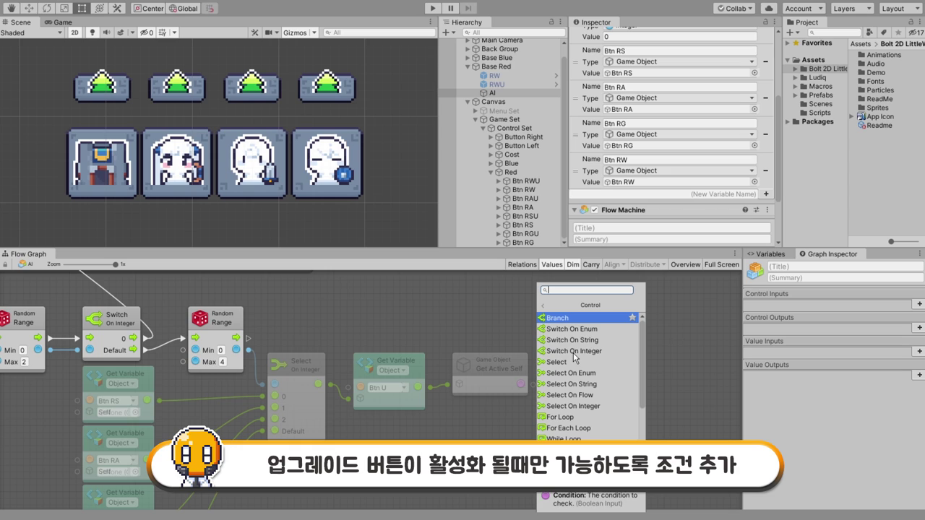
pyautogui.press('Escape')
pyautogui.moveTo(248, 338)
pyautogui.mouseDown()
pyautogui.moveTo(542, 313)
pyautogui.moveTo(560, 368)
pyautogui.moveTo(520, 384)
pyautogui.mouseUp()
pyautogui.moveTo(553, 309); pyautogui.dragTo(568, 335)
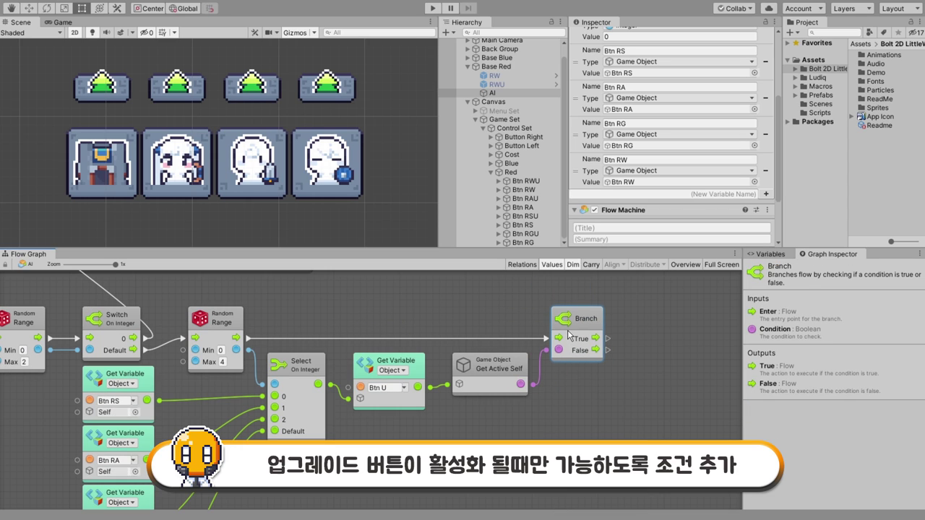
pyautogui.click(579, 409)
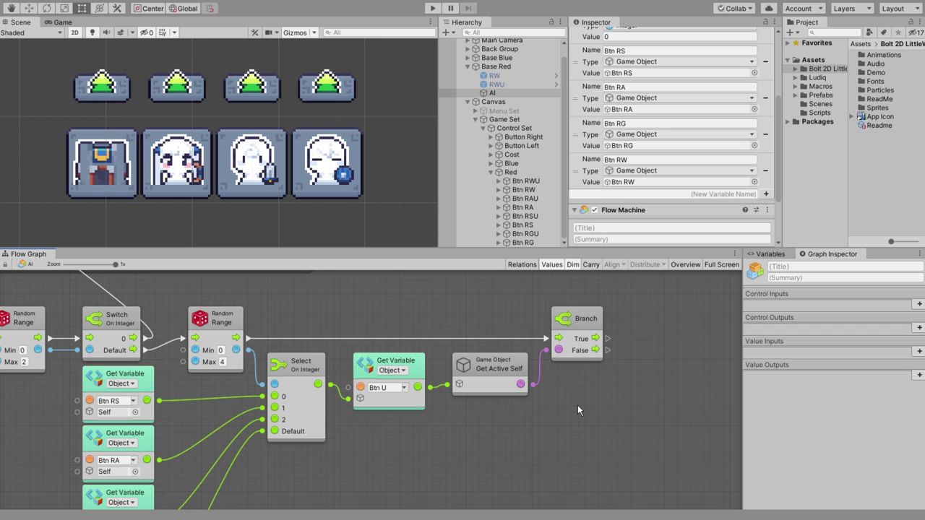
# Wire the Branch's True path into Trigger Unity Event and target the chosen Btn U button.
pyautogui.moveTo(578, 405); pyautogui.dragTo(599, 457, button='middle')
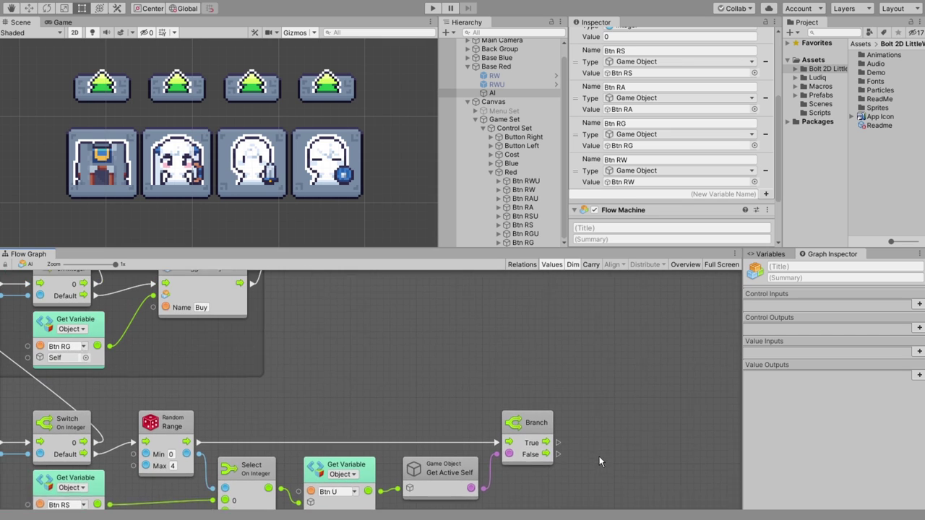
pyautogui.moveTo(239, 296)
pyautogui.mouseDown()
pyautogui.moveTo(582, 334)
pyautogui.moveTo(544, 343)
pyautogui.mouseUp()
pyautogui.moveTo(495, 358); pyautogui.dragTo(531, 358)
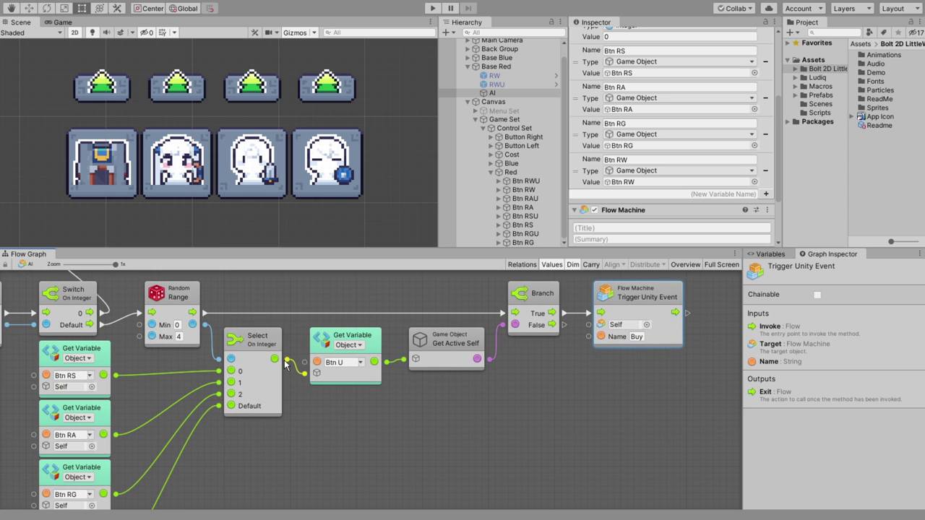
pyautogui.moveTo(285, 365); pyautogui.dragTo(591, 327)
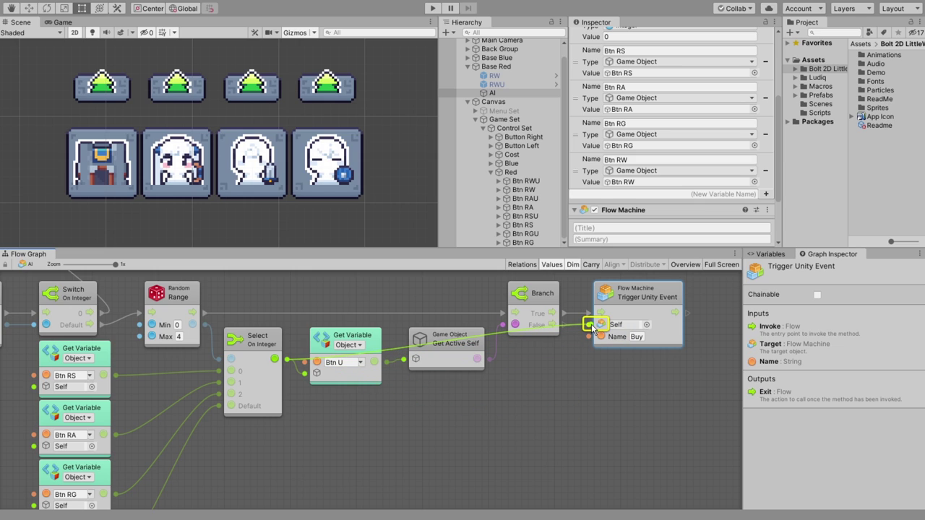
pyautogui.moveTo(592, 326); pyautogui.dragTo(593, 327)
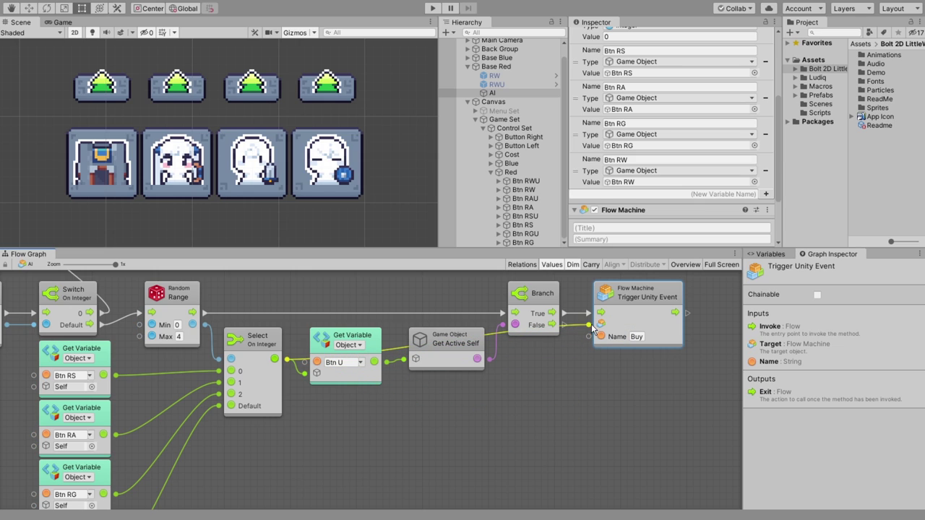
# Change the Trigger Unity Event name from Buy to Up.
pyautogui.click(639, 341)
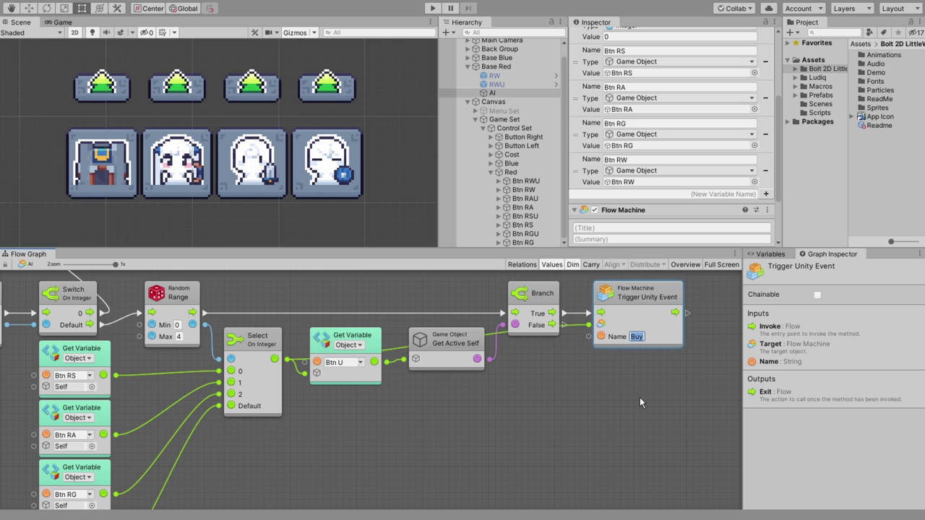
pyautogui.write('Up')
pyautogui.click(613, 402)
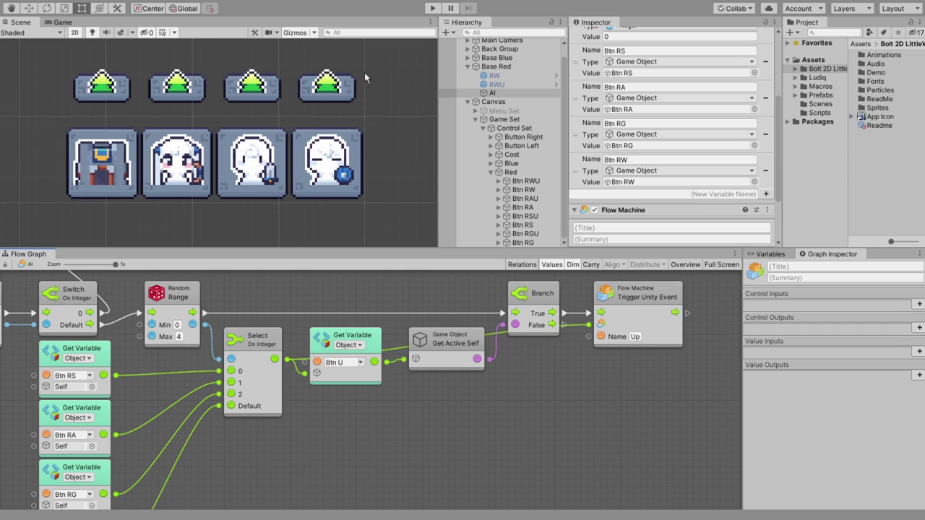
pyautogui.moveTo(562, 325); pyautogui.dragTo(587, 362)
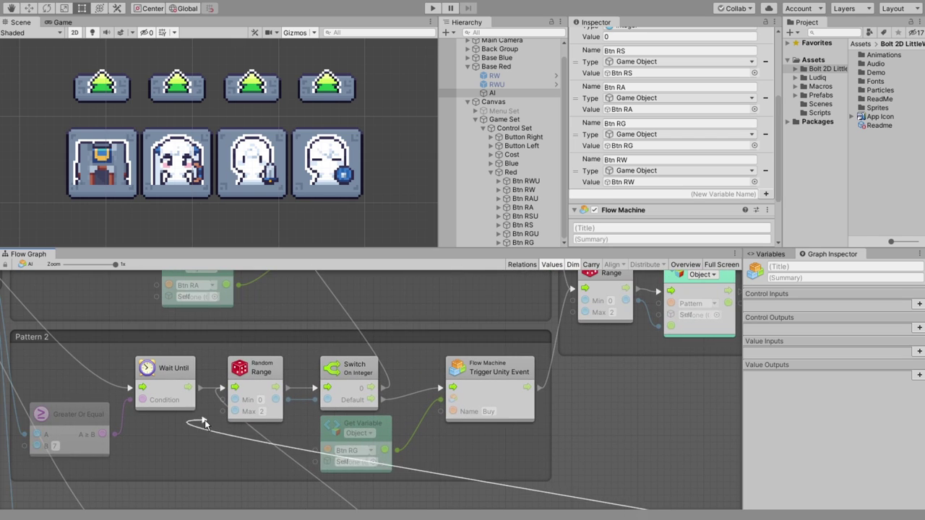
# Route the Branch's False path to Pattern 2's Random Range and the Up event into Next Pattern.
pyautogui.moveTo(588, 374); pyautogui.dragTo(222, 390)
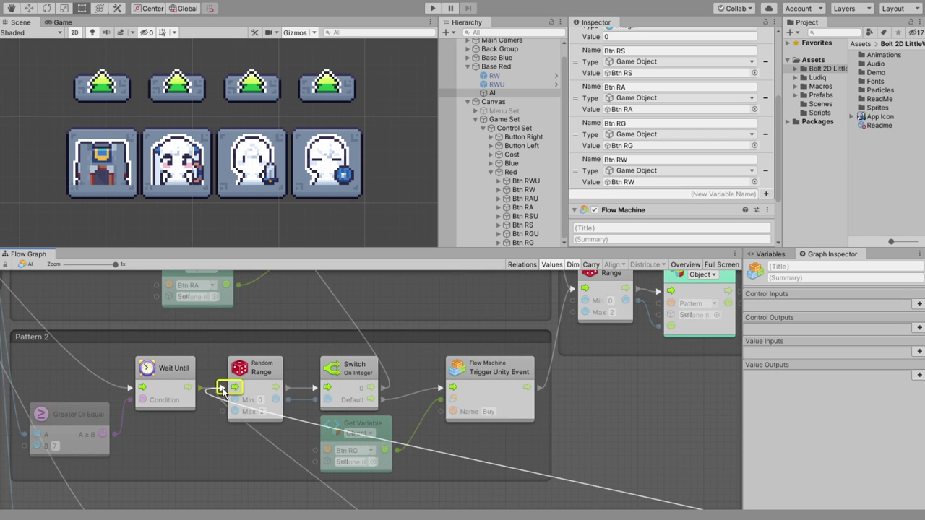
pyautogui.moveTo(222, 391); pyautogui.dragTo(222, 391)
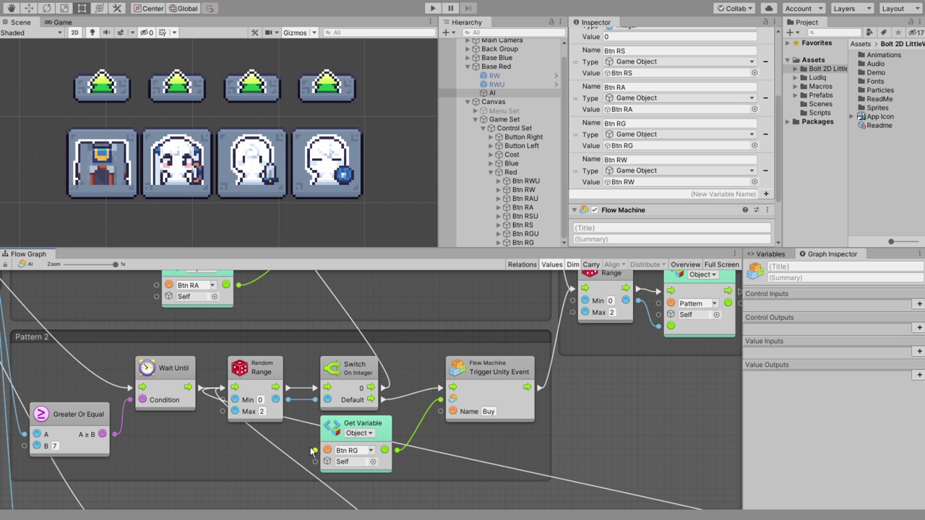
pyautogui.scroll(-2, 508, 401)
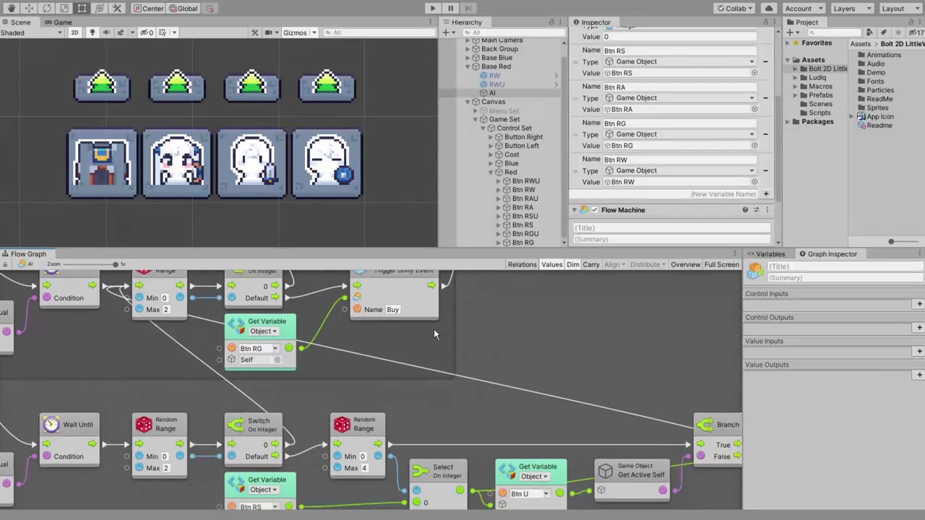
pyautogui.moveTo(508, 402); pyautogui.dragTo(380, 291, button='middle')
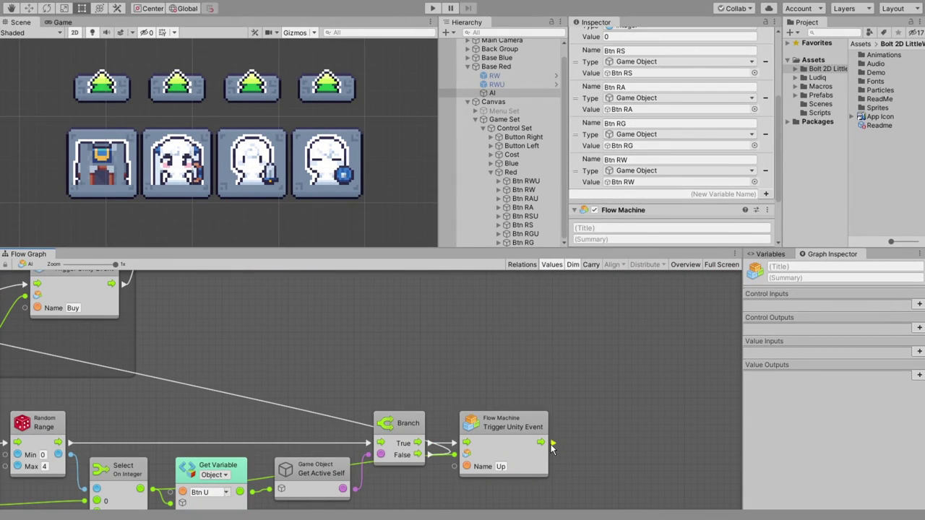
pyautogui.moveTo(553, 442); pyautogui.dragTo(265, 441)
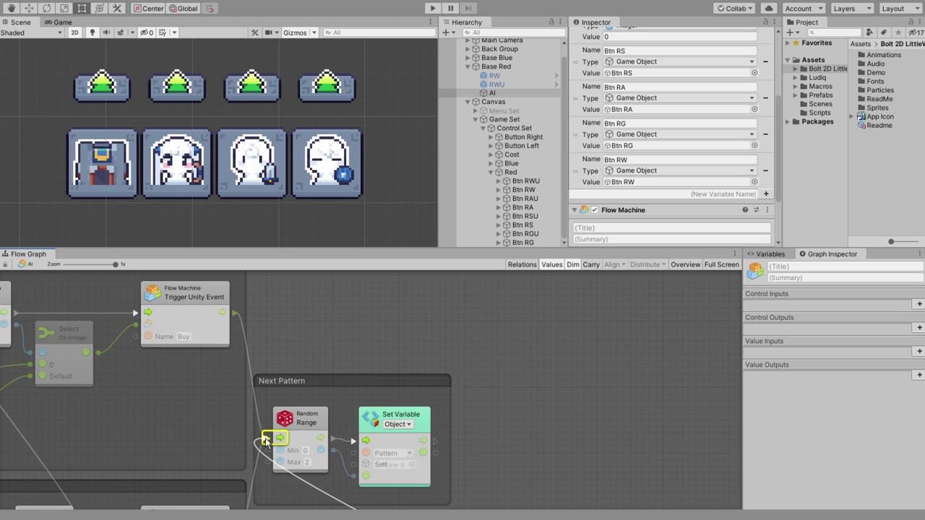
pyautogui.moveTo(465, 434); pyautogui.dragTo(514, 289, button='middle')
# Select and inspect the Next Pattern, Pattern 2 and Pattern 3 node groups.
pyautogui.click(517, 333)
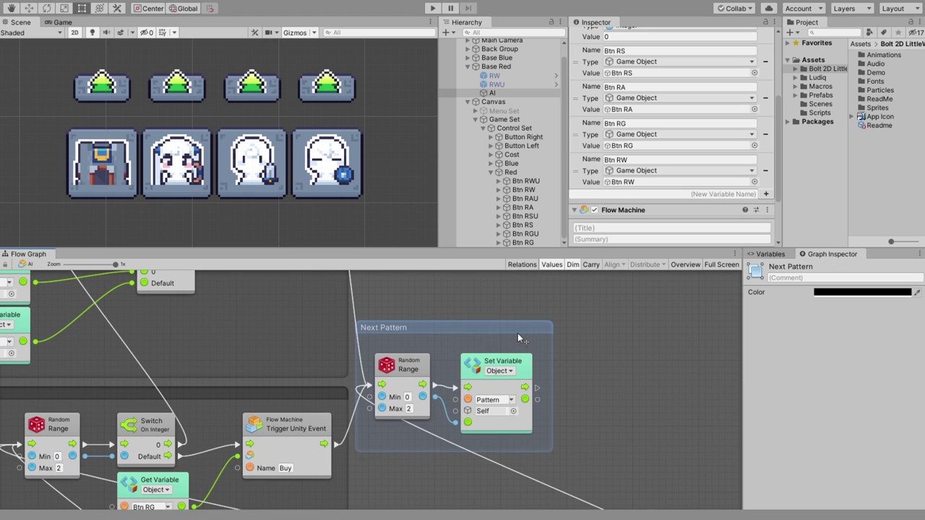
pyautogui.click(593, 368)
pyautogui.scroll(-5, 593, 368)
pyautogui.scroll(5, 210, 362)
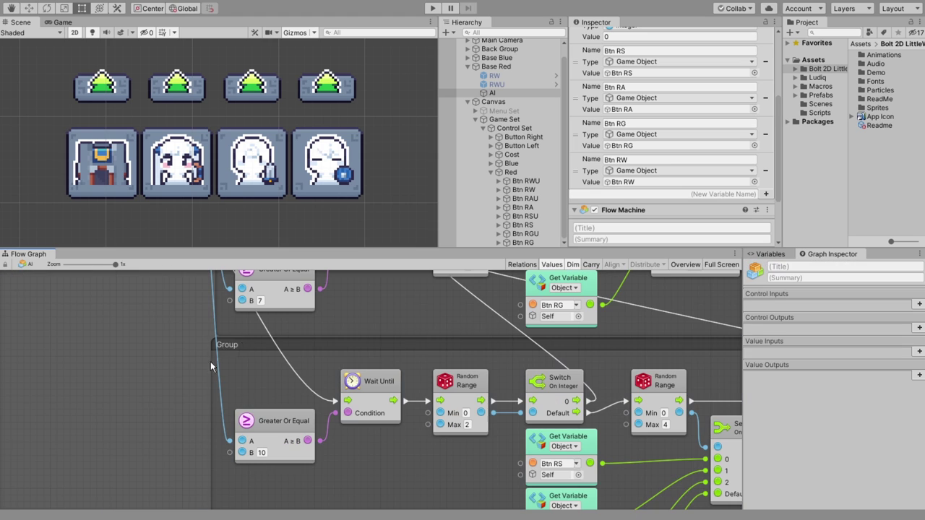
pyautogui.scroll(-3, 406, 402)
pyautogui.click(474, 323)
pyautogui.scroll(4, 688, 377)
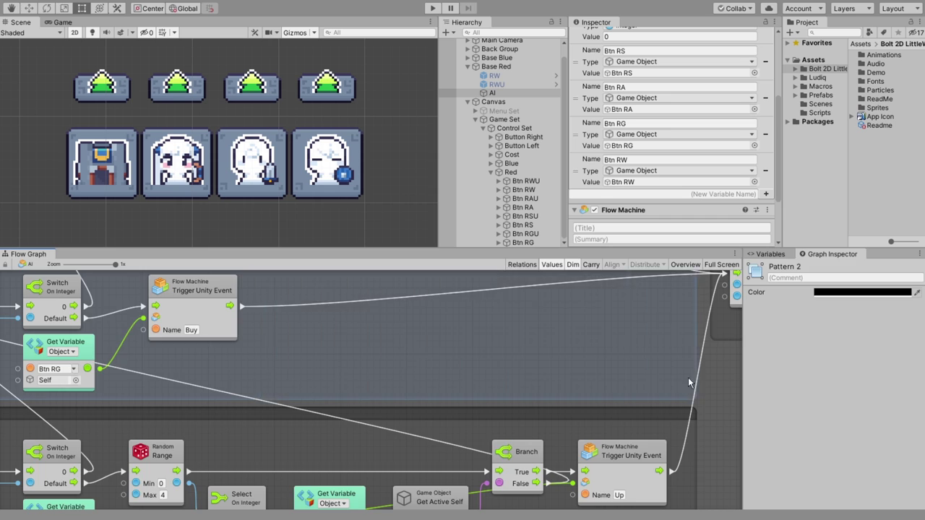
pyautogui.scroll(-5, 688, 377)
pyautogui.moveTo(447, 309); pyautogui.dragTo(275, 361)
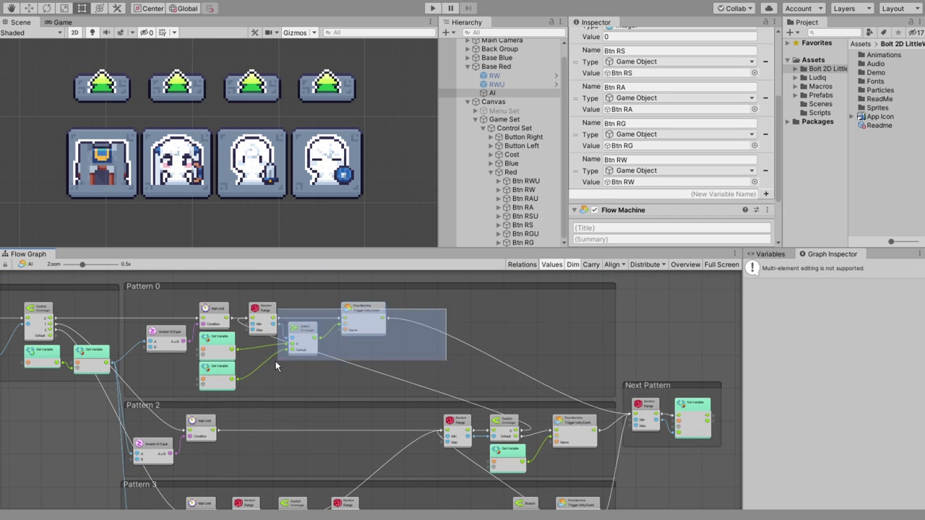
pyautogui.scroll(4, 374, 353)
pyautogui.scroll(-3, 475, 371)
pyautogui.click(475, 371)
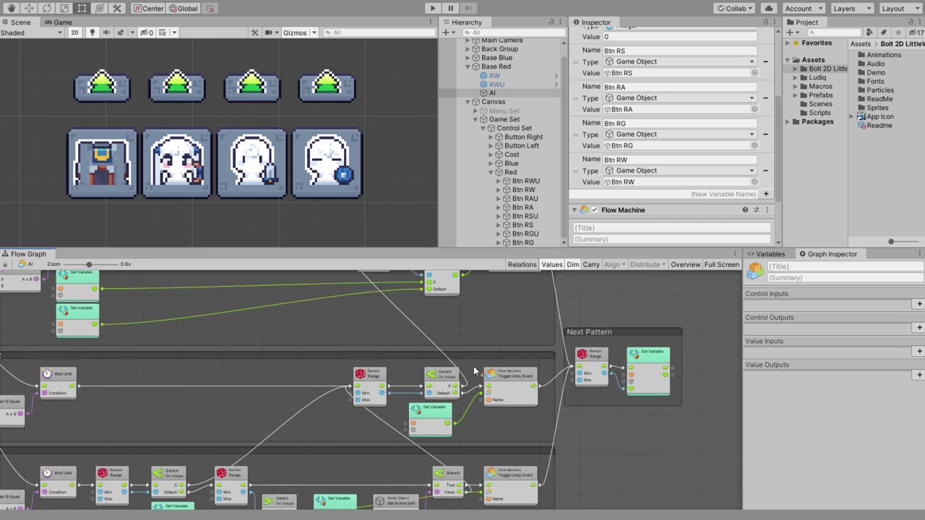
pyautogui.scroll(3, 474, 371)
pyautogui.scroll(-4, 403, 474)
pyautogui.scroll(6, 563, 327)
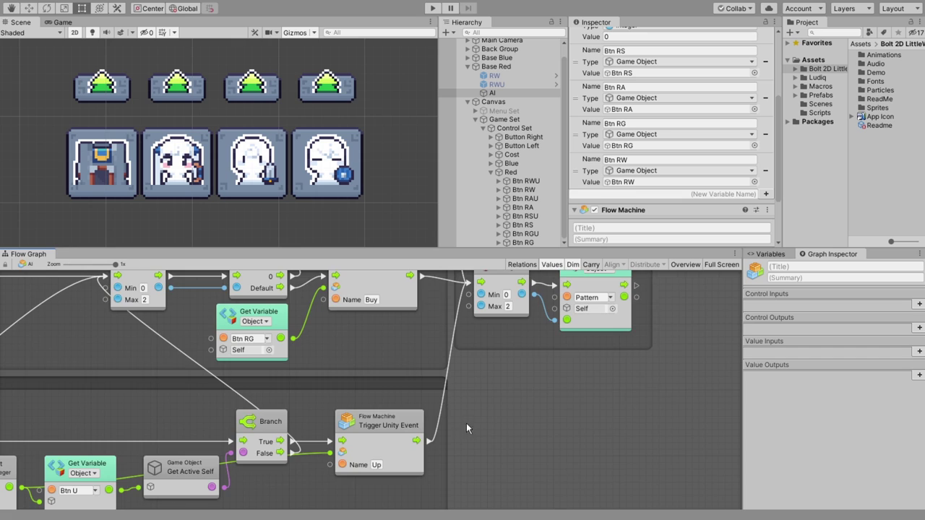
# Raise the Next Pattern Random Range's Max to 3.
pyautogui.moveTo(481, 391); pyautogui.dragTo(465, 456, button='middle')
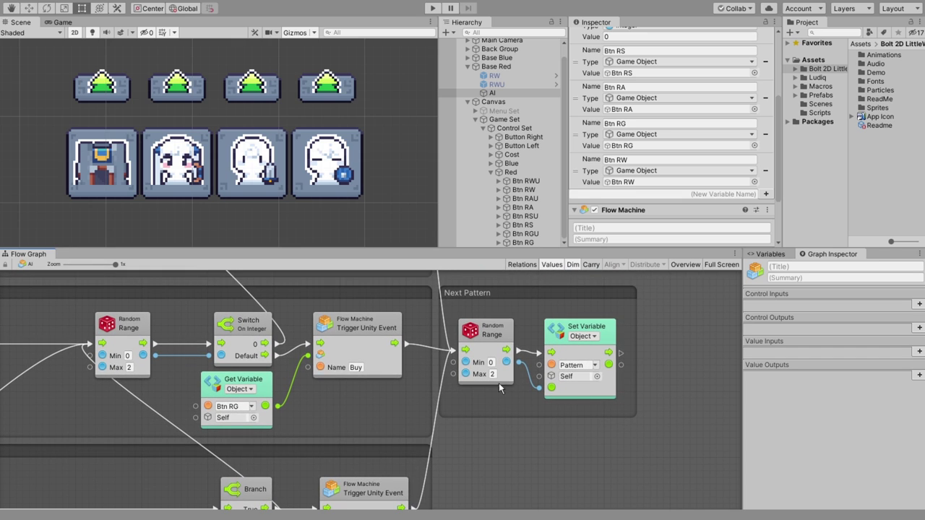
pyautogui.click(511, 290)
pyautogui.click(493, 373)
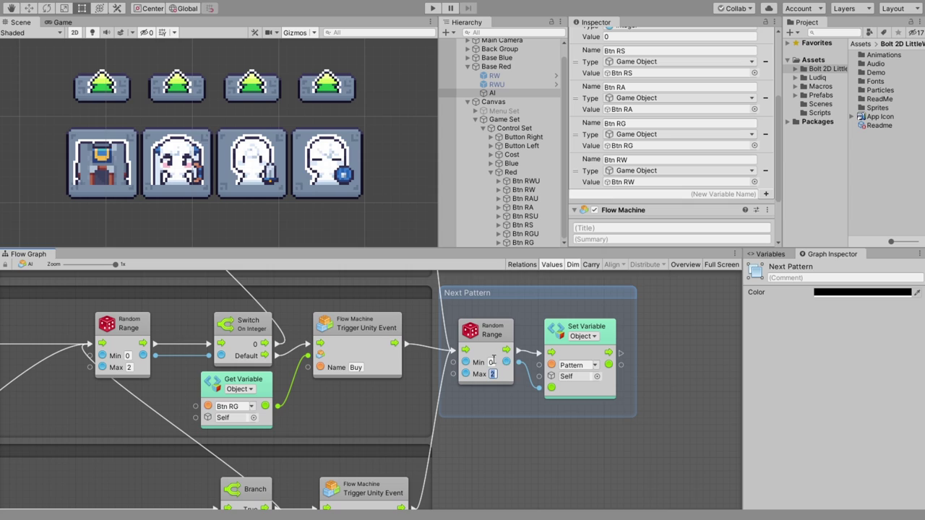
pyautogui.write('3')
pyautogui.click(536, 433)
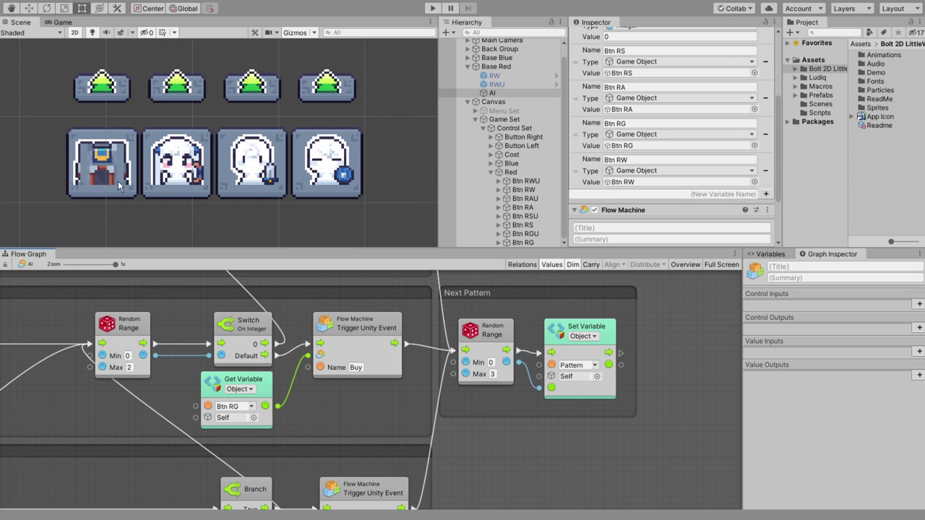
# Save the scene and the project, then view the whole flow graph.
pyautogui.click(10, 4)
pyautogui.click(46, 36)
pyautogui.click(17, 4)
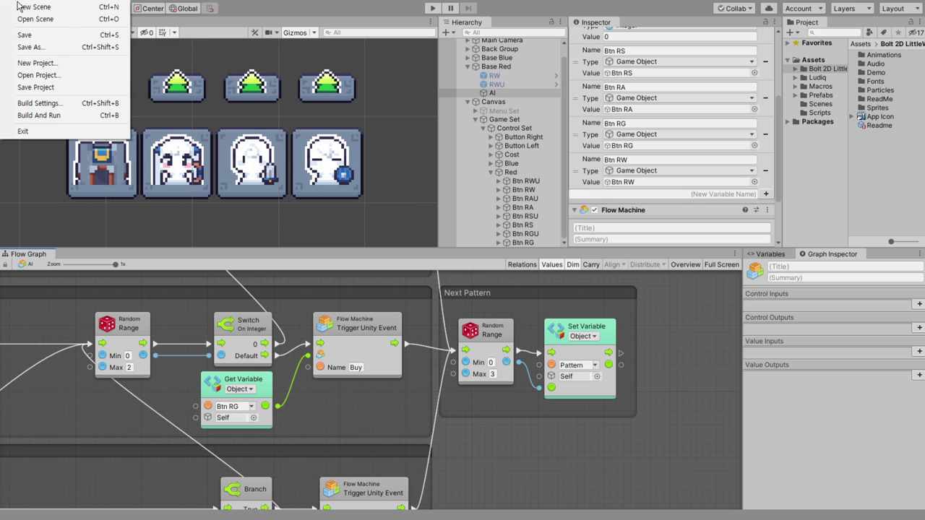
pyautogui.click(36, 87)
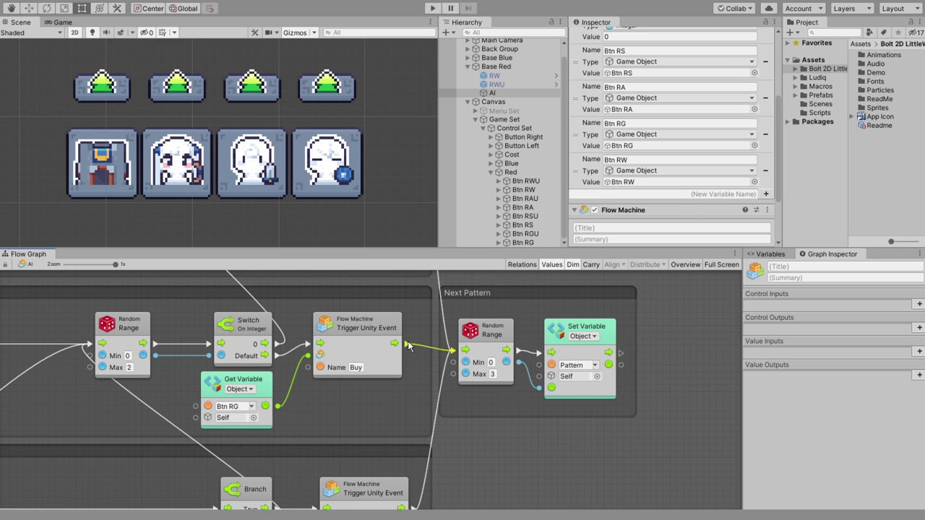
pyautogui.click(686, 265)
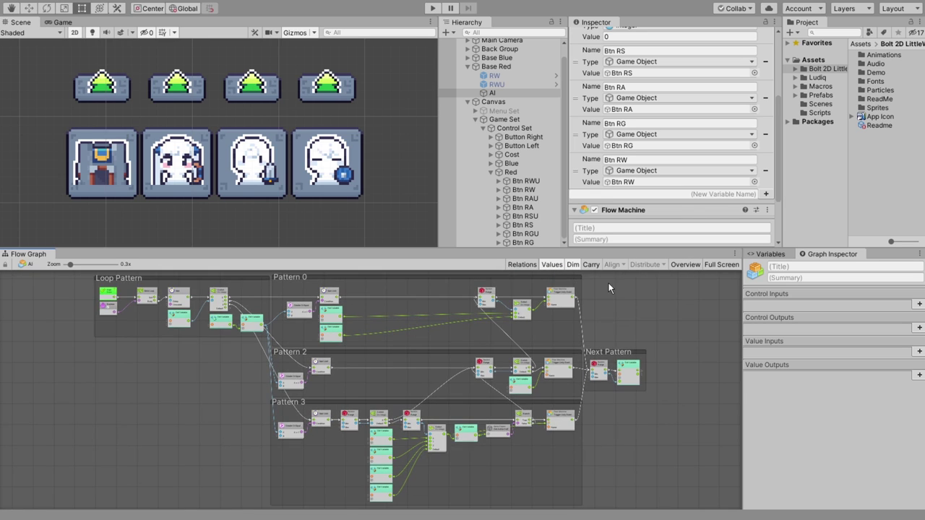
# Play the game and watch Pattern 3 and the Greater Or Equal checks run in the Flow Graph.
pyautogui.click(432, 10)
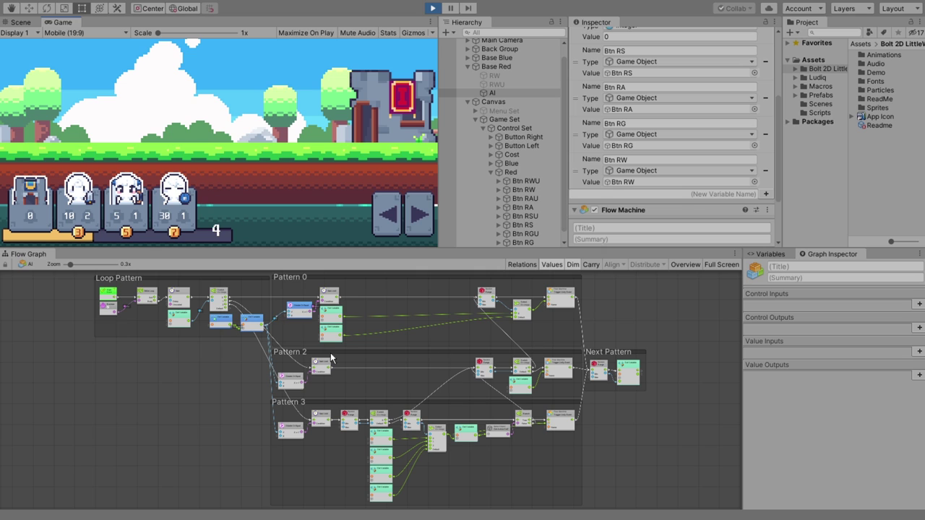
pyautogui.scroll(5, 350, 343)
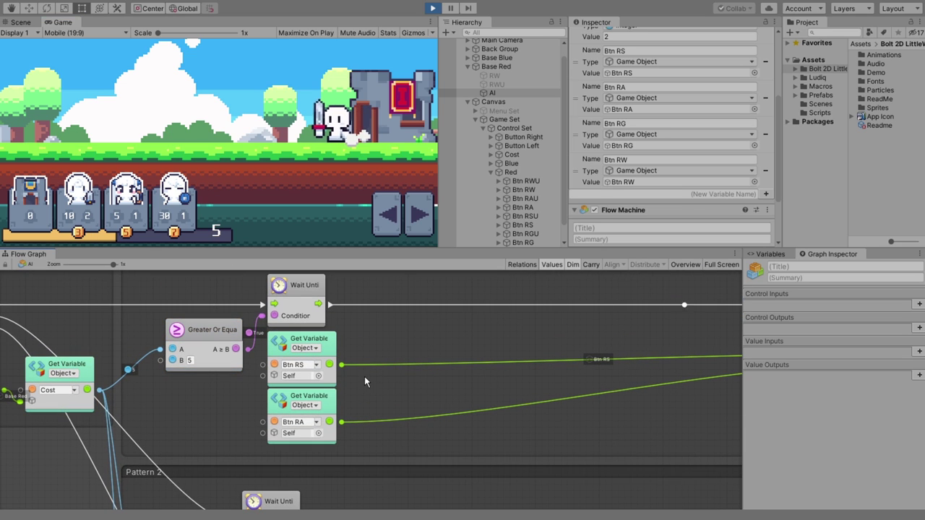
pyautogui.scroll(-5, 400, 371)
pyautogui.scroll(-2, 397, 418)
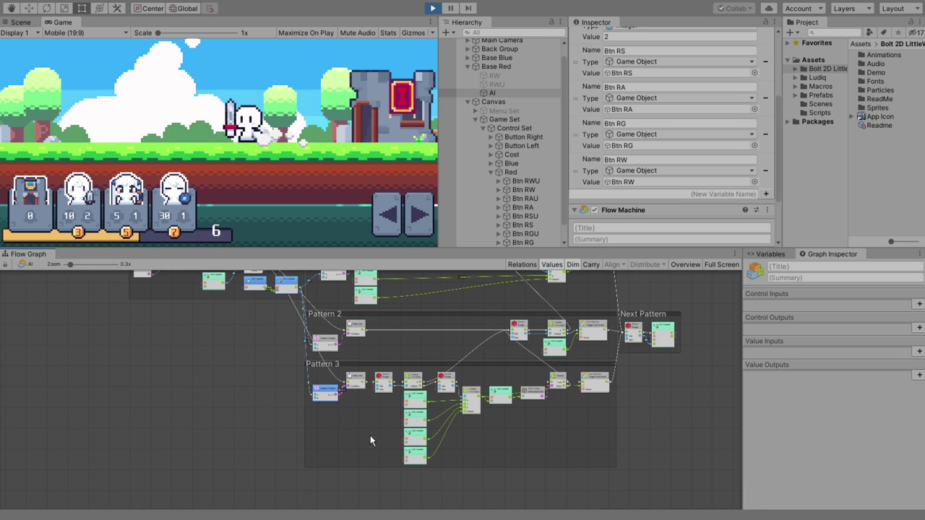
pyautogui.scroll(4, 370, 437)
pyautogui.moveTo(292, 347); pyautogui.dragTo(316, 403, button='middle')
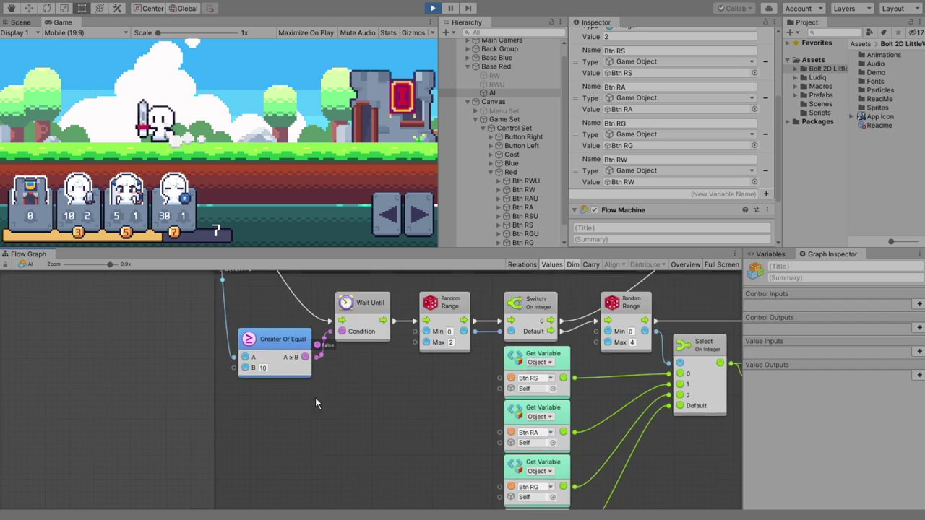
pyautogui.moveTo(177, 270); pyautogui.dragTo(226, 379, button='middle')
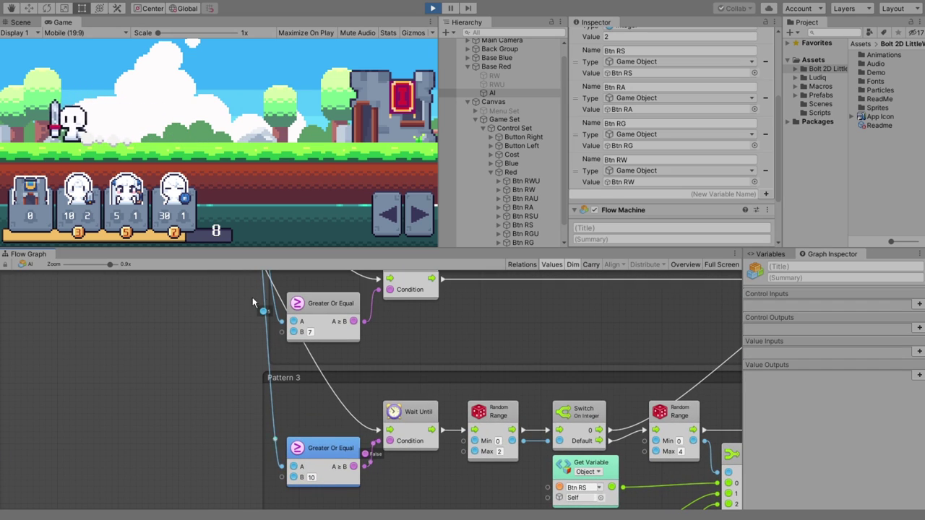
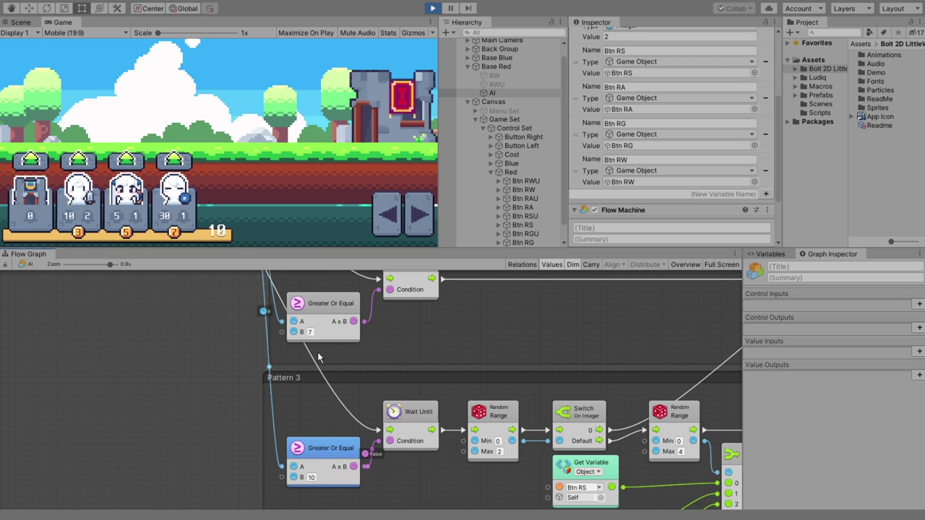
# Inspect Btn RG's variables and Buy graph.
pyautogui.scroll(-5, 317, 352)
pyautogui.scroll(-2, 339, 374)
pyautogui.scroll(-2, 339, 373)
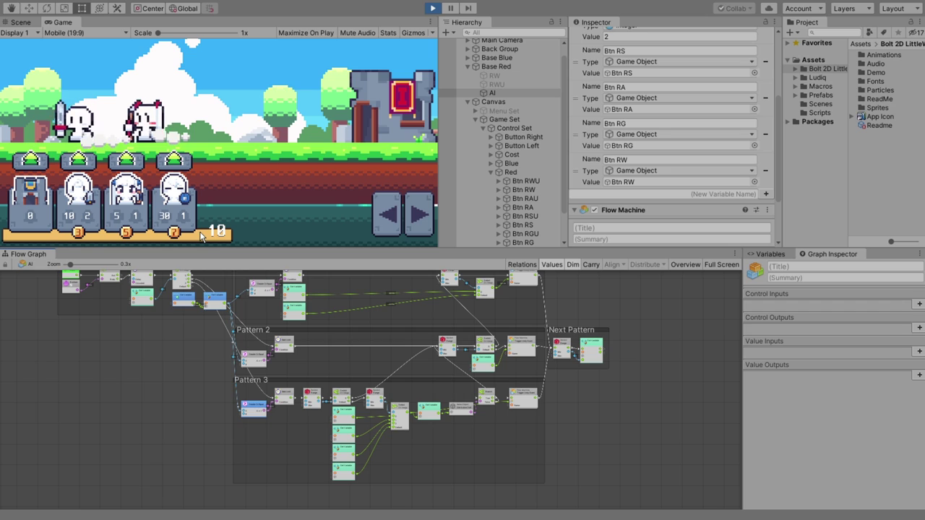
pyautogui.scroll(3, 164, 387)
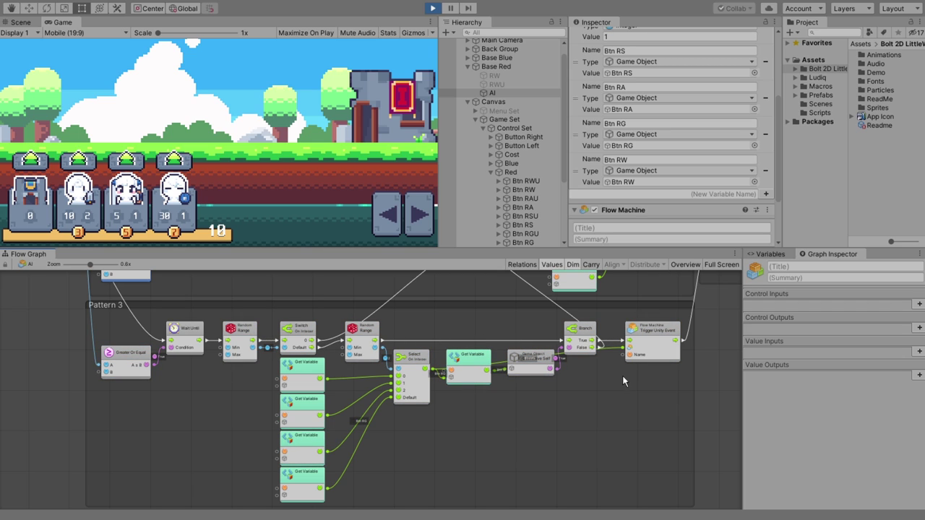
pyautogui.scroll(3, 549, 398)
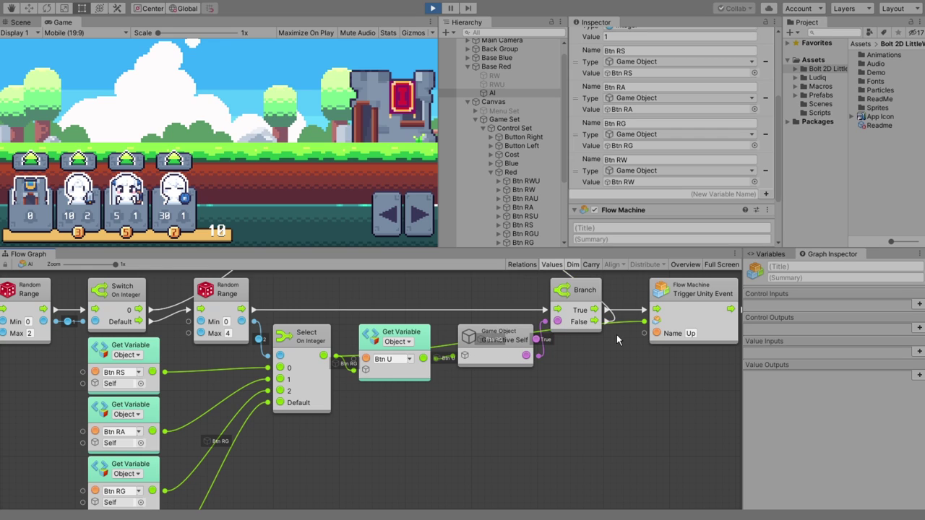
pyautogui.scroll(-1, 564, 173)
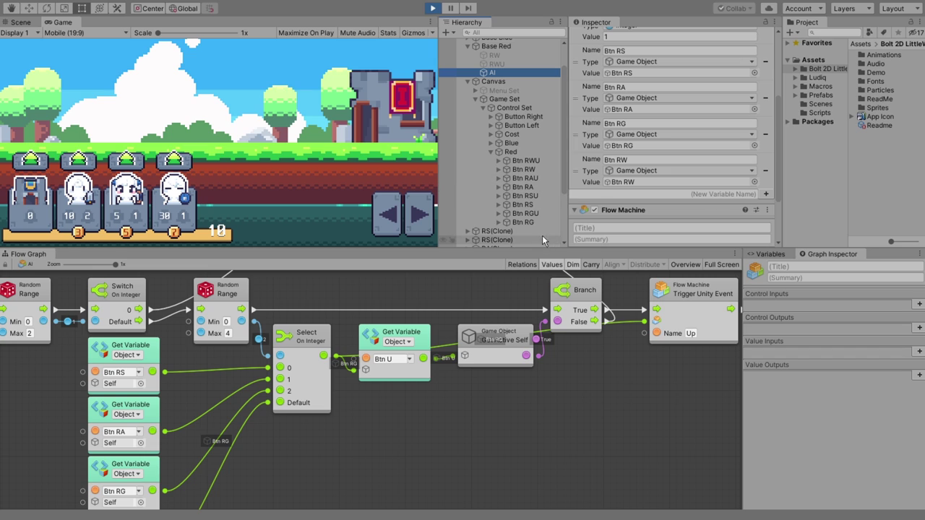
pyautogui.click(539, 221)
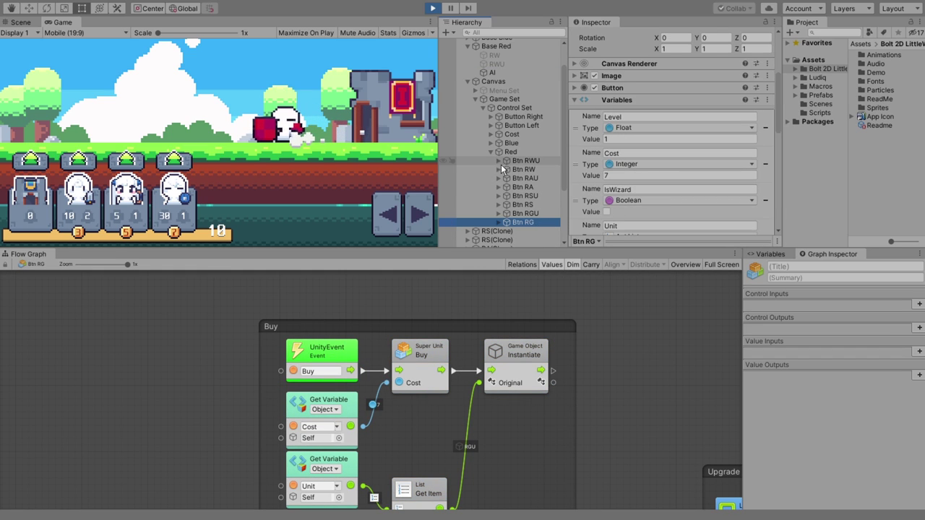
# Move the game camera back toward the castle, pause the game, and reopen the AI graph.
pyautogui.click(387, 224)
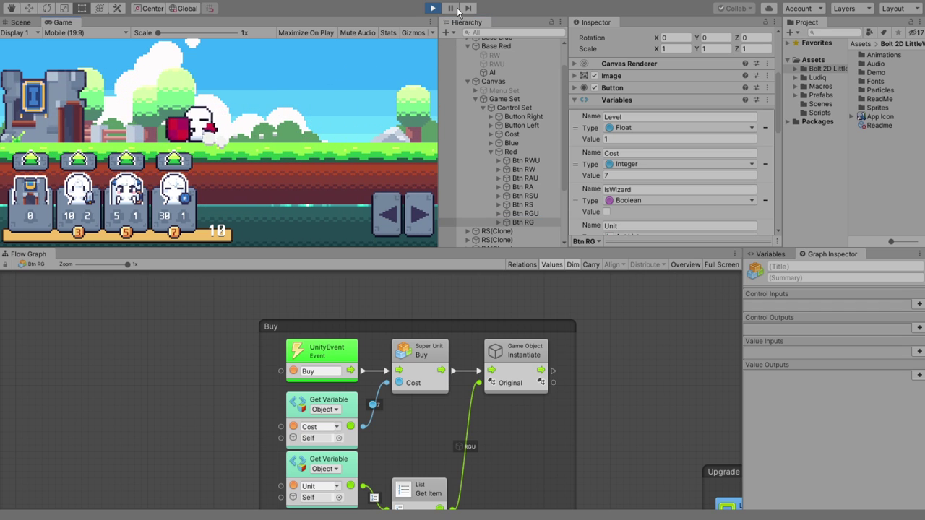
pyautogui.click(451, 8)
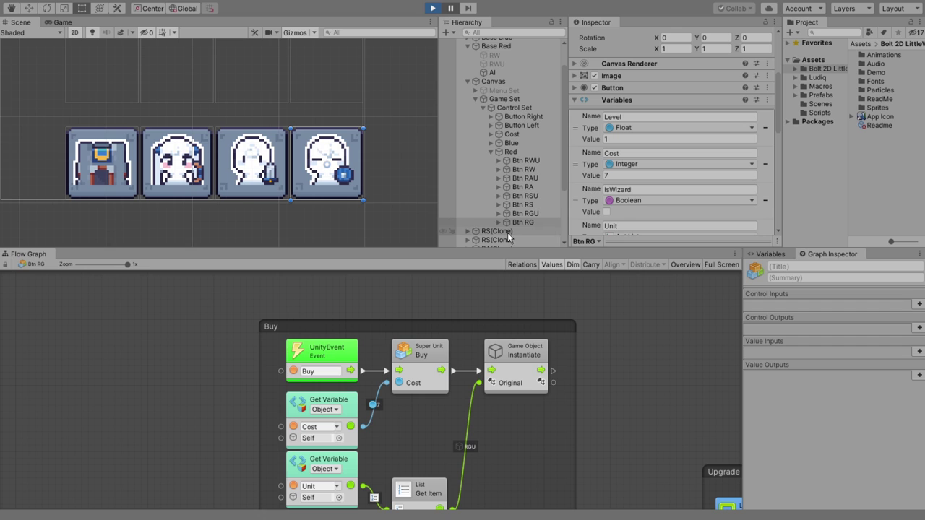
pyautogui.click(495, 73)
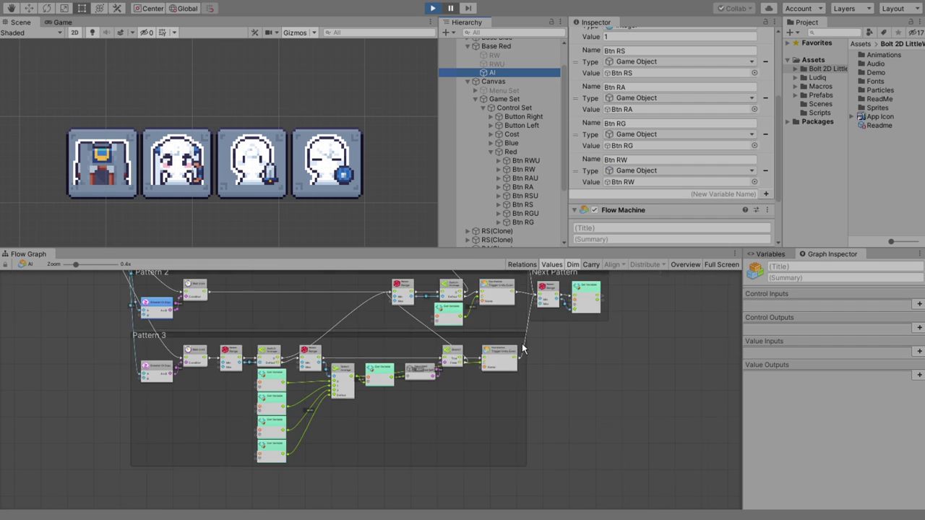
# Fit the whole AI graph in view and list the Scene variables, showing Level set to Easy.
pyautogui.scroll(-2, 522, 344)
pyautogui.click(63, 21)
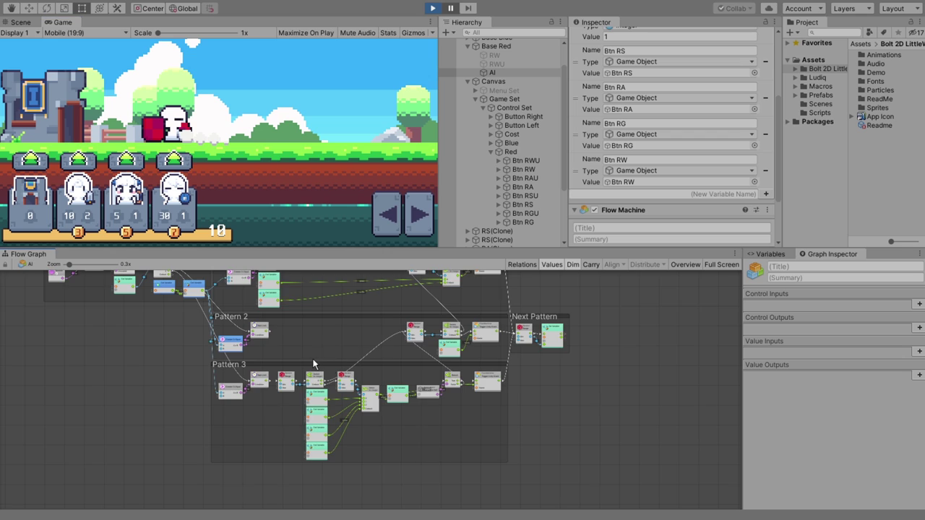
pyautogui.moveTo(305, 351); pyautogui.dragTo(343, 393, button='middle')
pyautogui.click(694, 264)
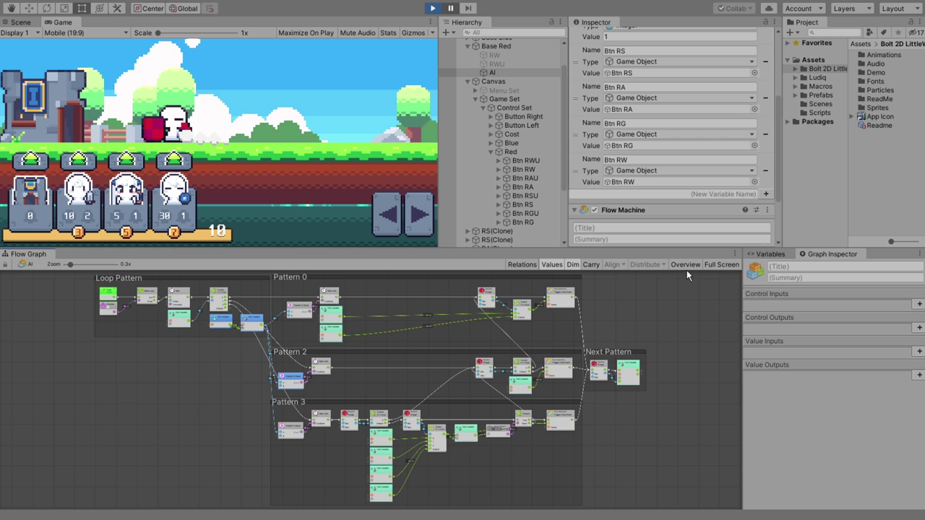
pyautogui.click(768, 254)
pyautogui.click(834, 265)
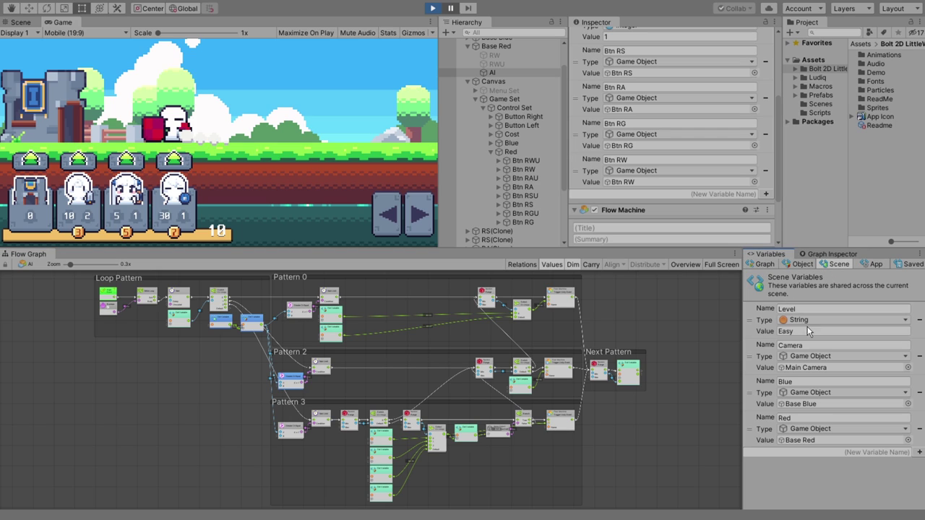
# Leave Level at Easy, exit play mode, and open Base Red's Start–While Loop–Wait graph.
pyautogui.click(783, 331)
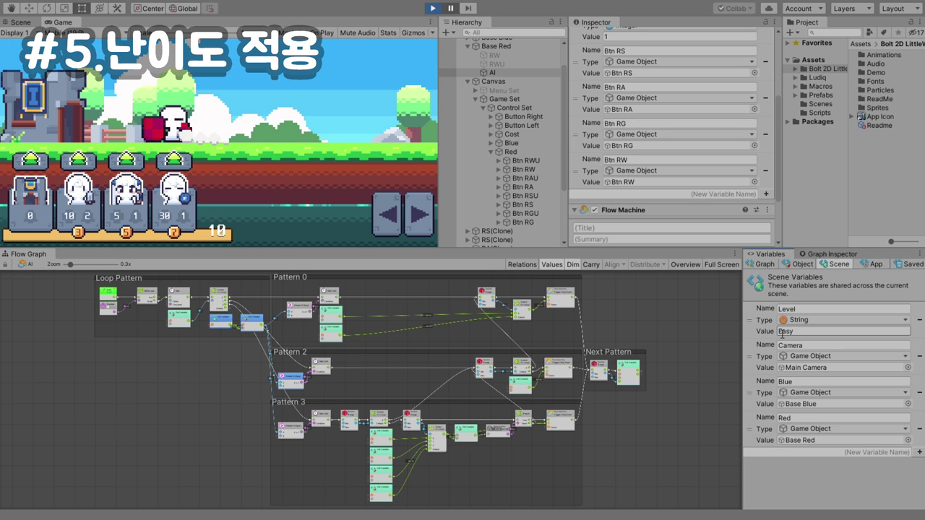
pyautogui.click(712, 334)
pyautogui.click(433, 7)
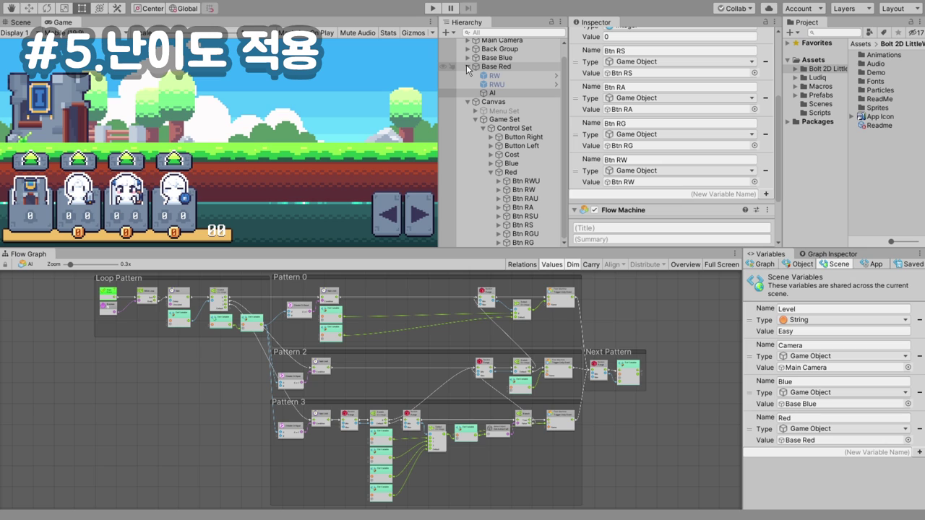
pyautogui.click(466, 64)
pyautogui.click(496, 78)
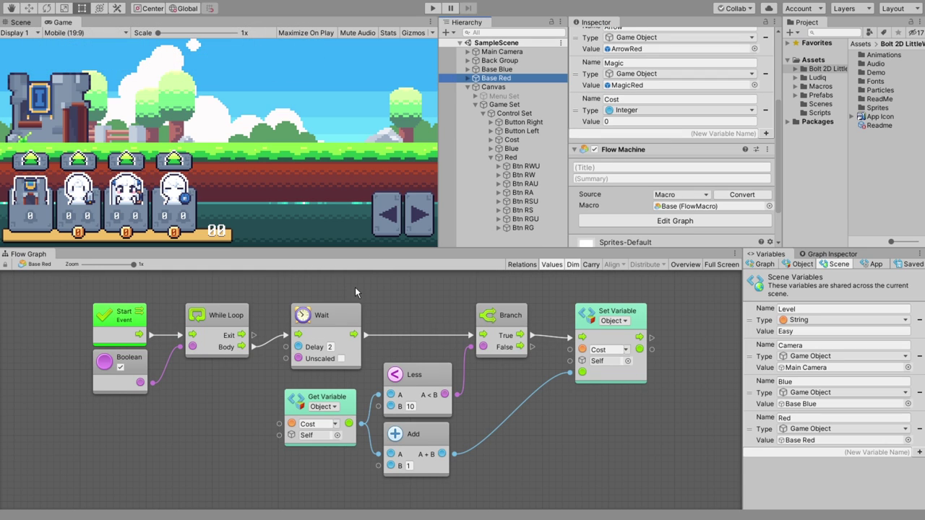
# Add the TeamValue macro node beside Boolean and wire its output into the Wait node's Delay.
pyautogui.moveTo(355, 286); pyautogui.dragTo(439, 274, button='middle')
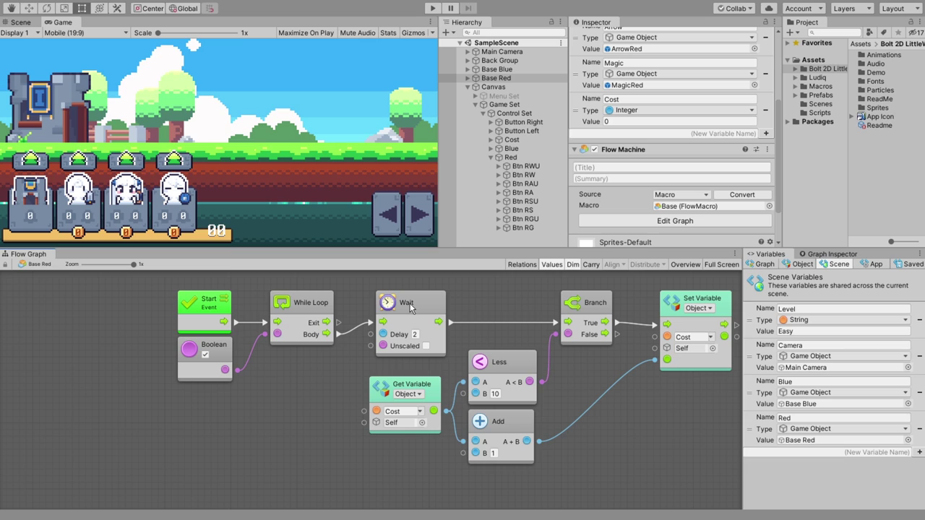
pyautogui.click(410, 307)
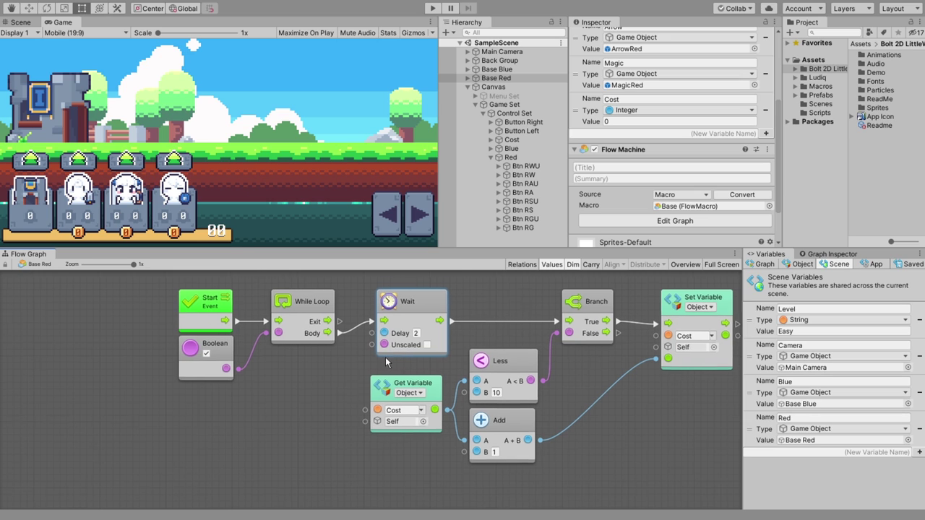
pyautogui.moveTo(385, 357); pyautogui.dragTo(415, 336, button='middle')
pyautogui.rightClick(392, 290)
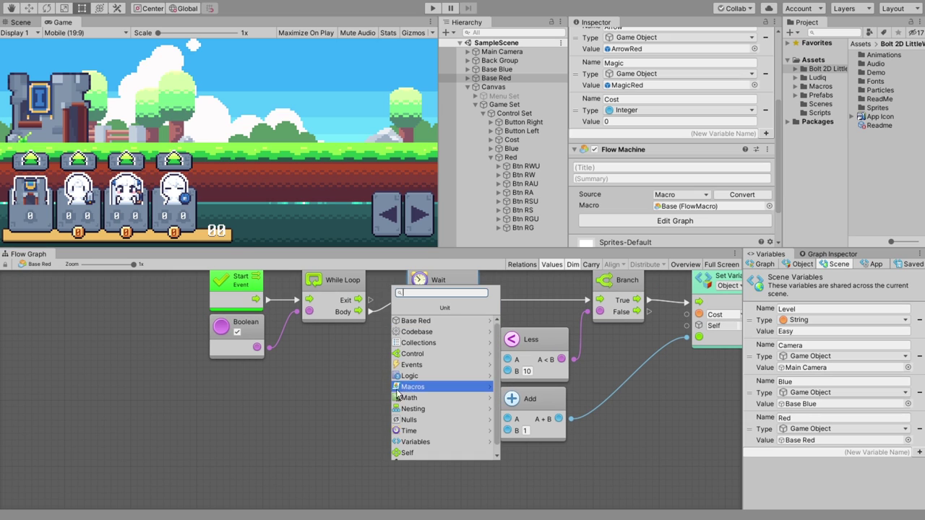
pyautogui.click(414, 387)
pyautogui.scroll(-2, 448, 399)
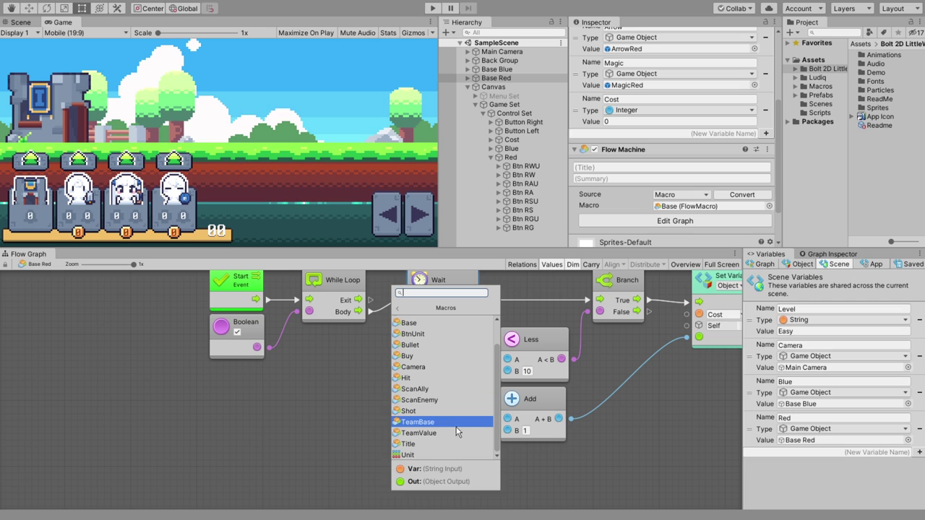
pyautogui.click(431, 434)
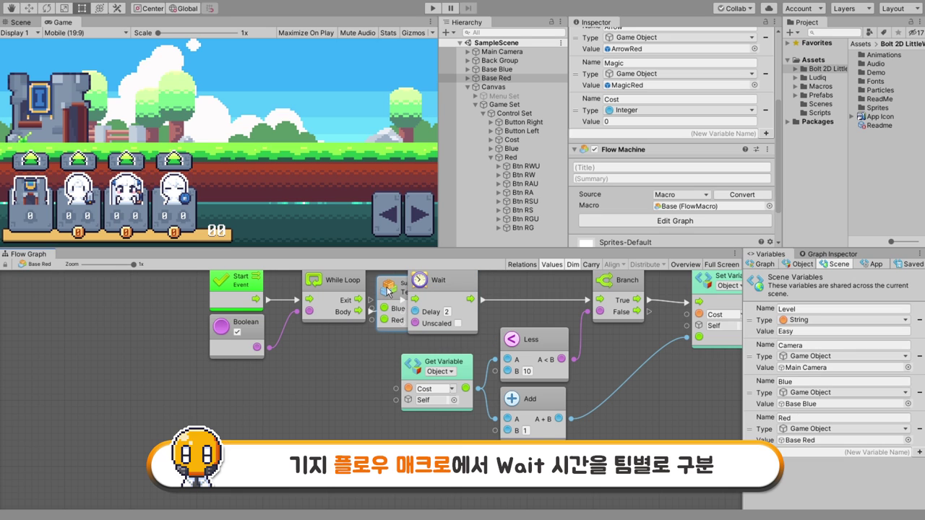
pyautogui.moveTo(383, 293); pyautogui.dragTo(314, 340)
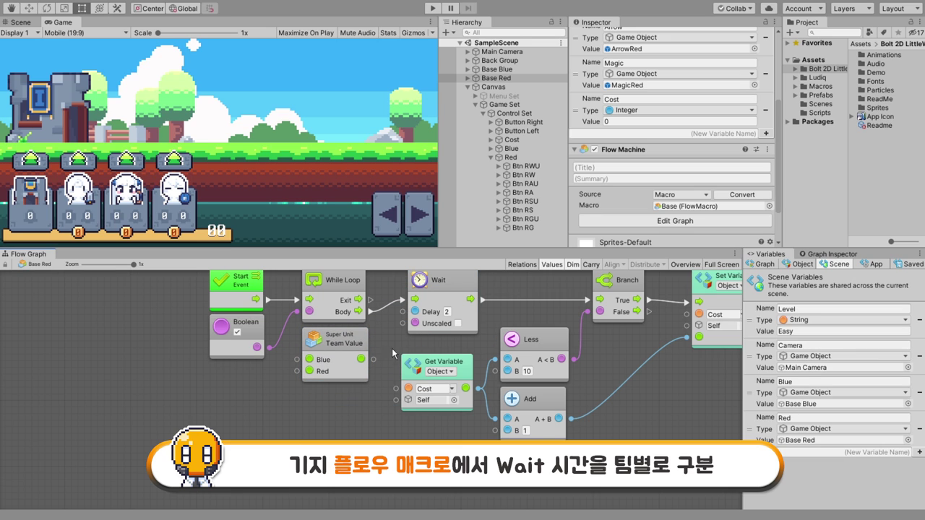
pyautogui.moveTo(361, 359)
pyautogui.mouseDown()
pyautogui.moveTo(369, 363)
pyautogui.moveTo(403, 311)
pyautogui.mouseUp()
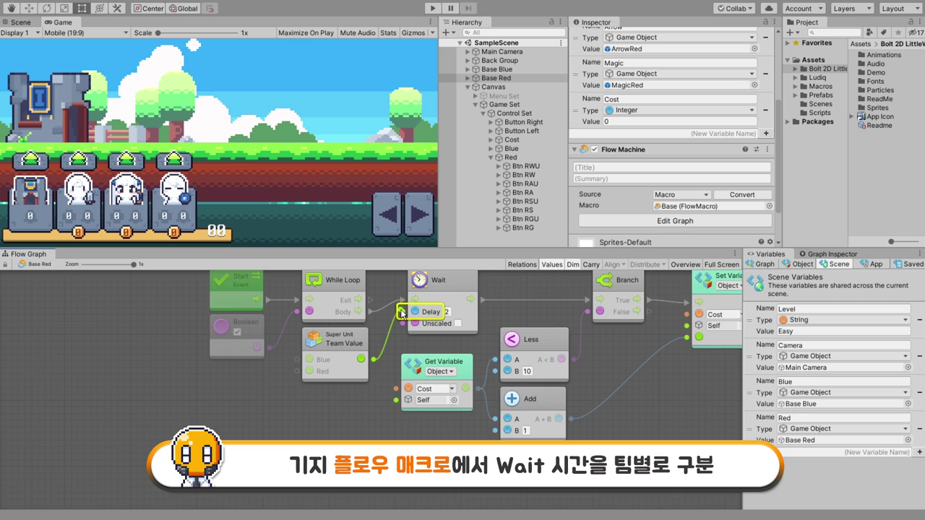
pyautogui.moveTo(244, 422); pyautogui.dragTo(366, 407, button='middle')
# Add an Integer Literal of 2 feeding Team Value's Blue input.
pyautogui.moveTo(452, 319); pyautogui.dragTo(452, 359)
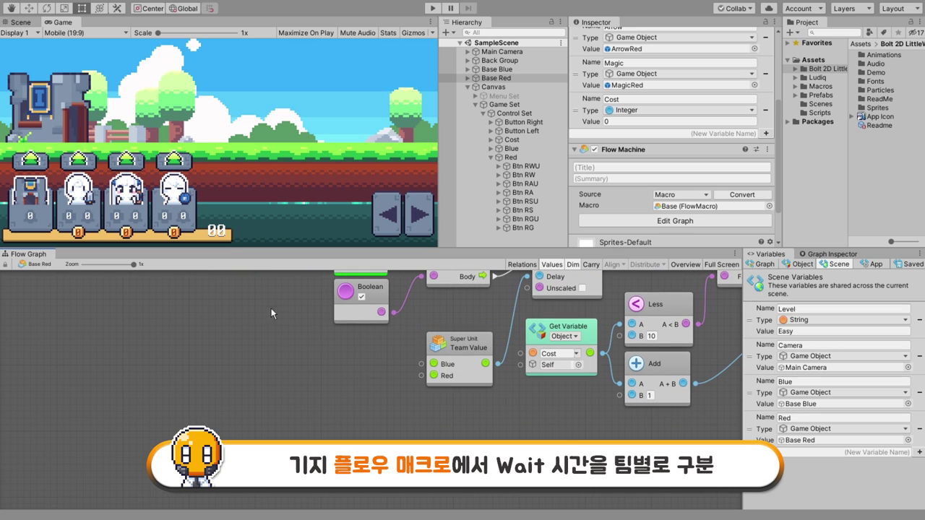
pyautogui.rightClick(270, 305)
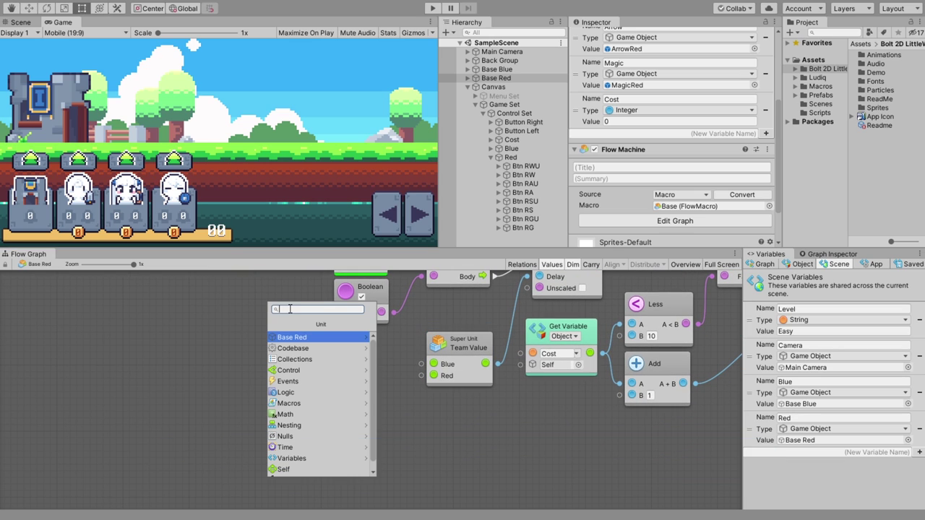
pyautogui.write('int')
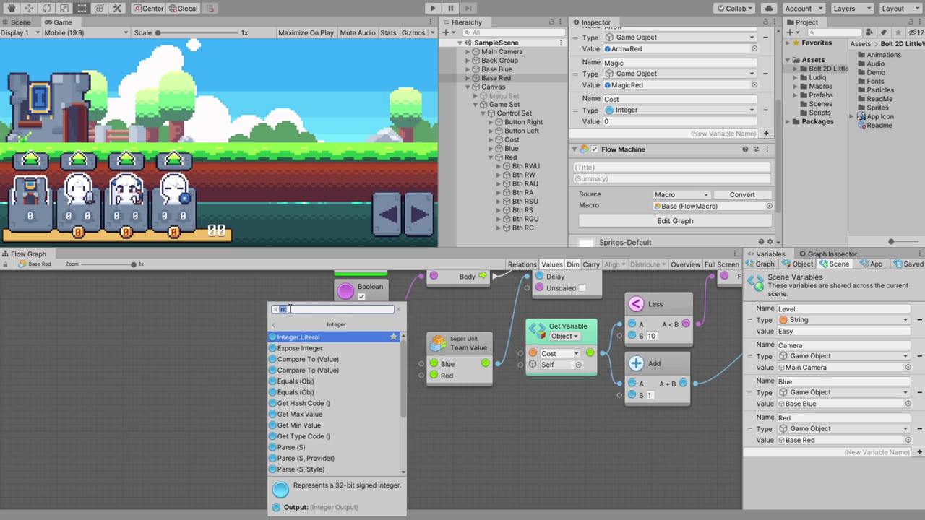
pyautogui.press('Return')
pyautogui.moveTo(296, 323); pyautogui.dragTo(423, 364)
pyautogui.write('2')
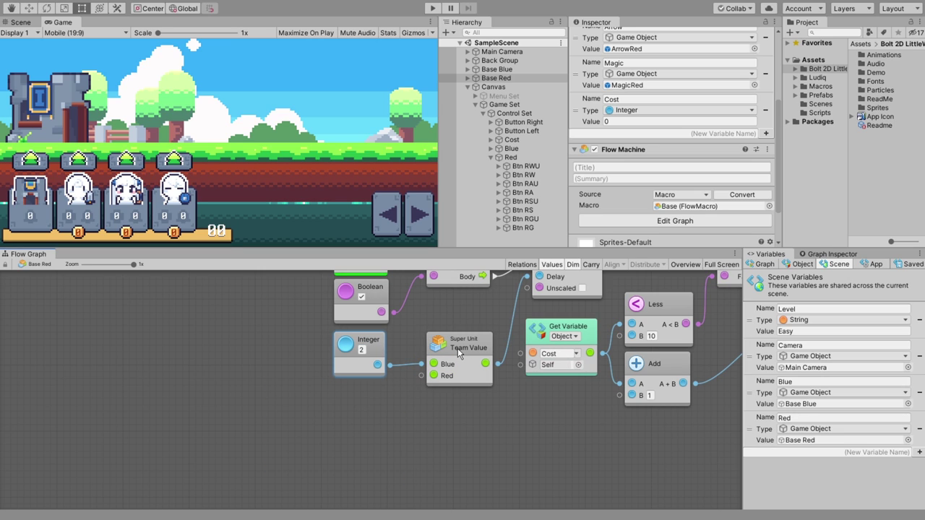
pyautogui.click(458, 349)
# Add a Get Variable node reading the scene variable Level.
pyautogui.moveTo(451, 364); pyautogui.dragTo(463, 316, button='middle')
pyautogui.rightClick(221, 282)
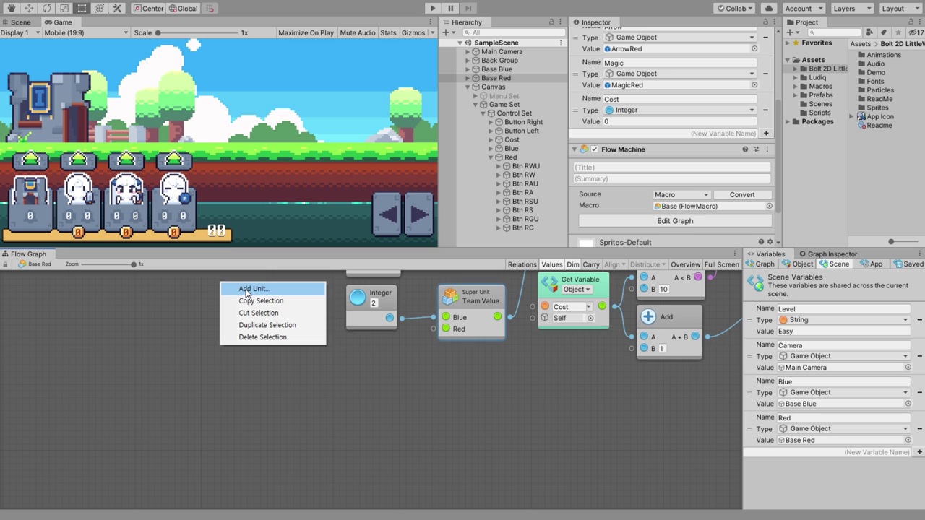
pyautogui.click(241, 289)
pyautogui.click(281, 442)
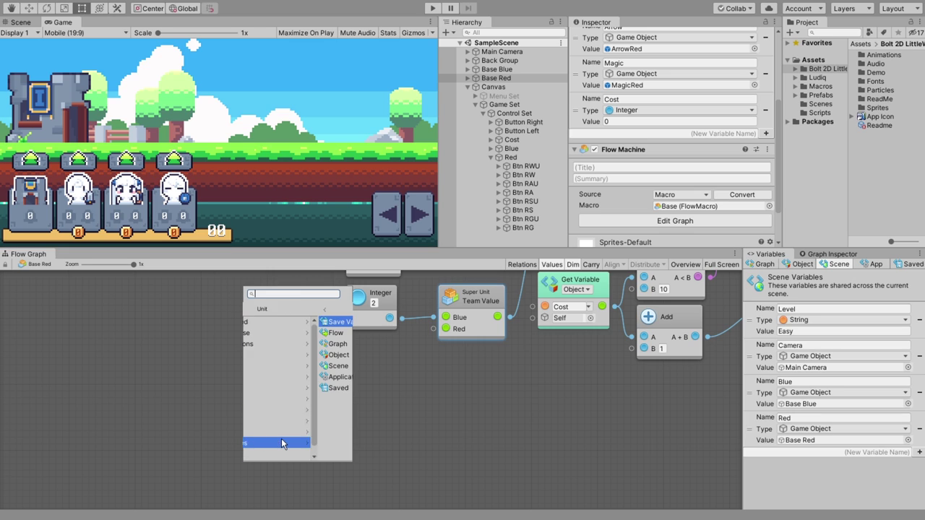
pyautogui.click(281, 372)
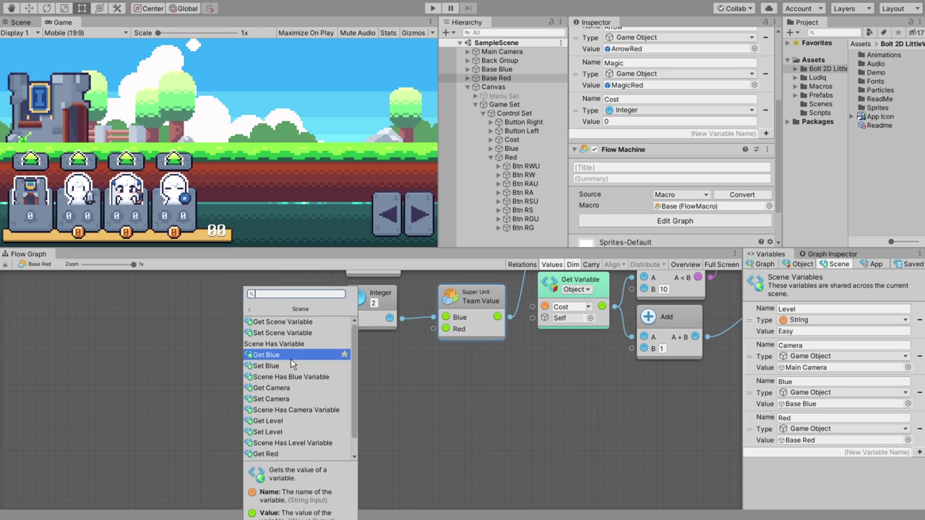
pyautogui.click(296, 425)
# Add a Select On String node and connect the Level value to its selector.
pyautogui.moveTo(288, 303); pyautogui.dragTo(263, 360)
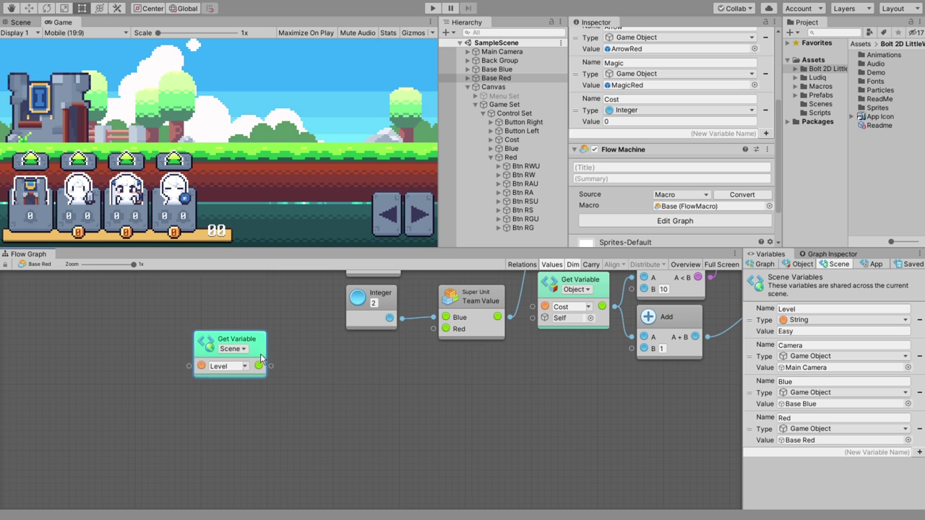
pyautogui.rightClick(281, 288)
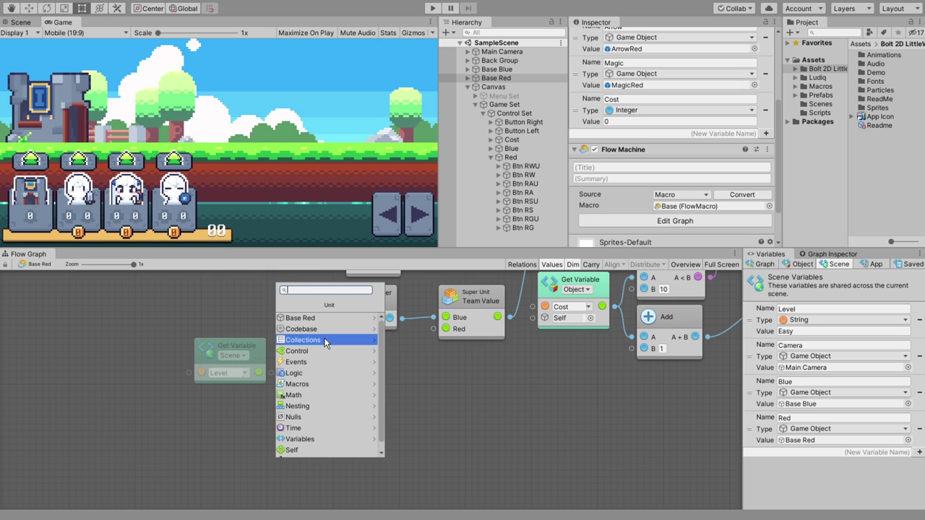
pyautogui.click(316, 351)
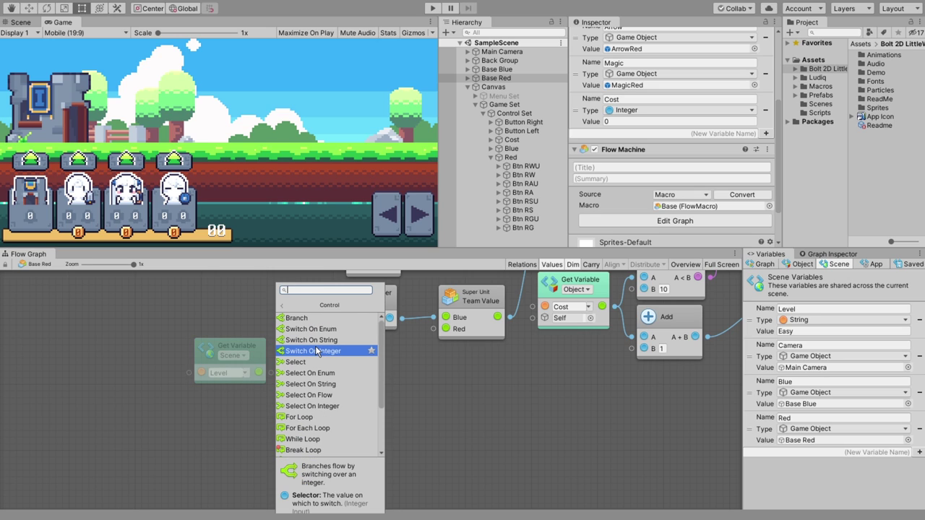
pyautogui.click(323, 391)
pyautogui.moveTo(291, 294)
pyautogui.mouseDown()
pyautogui.moveTo(302, 354)
pyautogui.moveTo(314, 346)
pyautogui.mouseUp()
pyautogui.moveTo(259, 372); pyautogui.dragTo(293, 383)
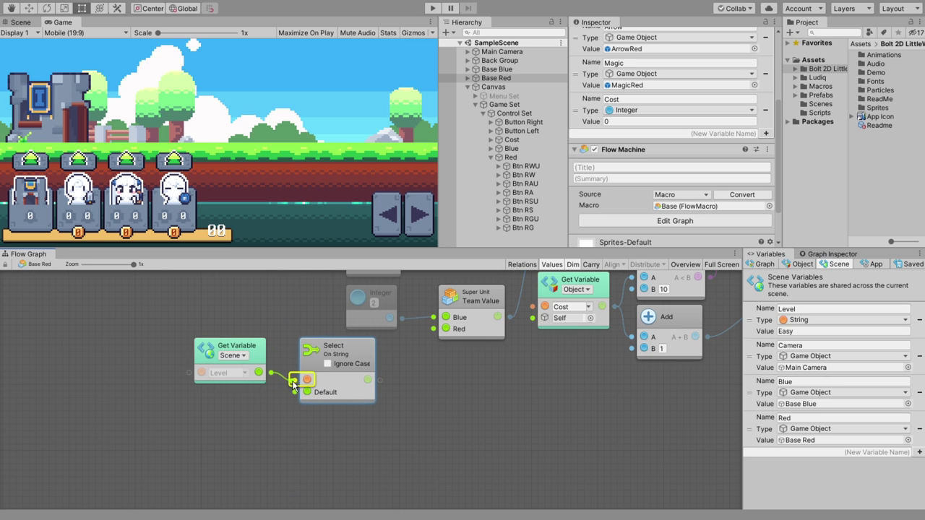
# Give the Select On String node two options, Easy and Normal.
pyautogui.click(831, 254)
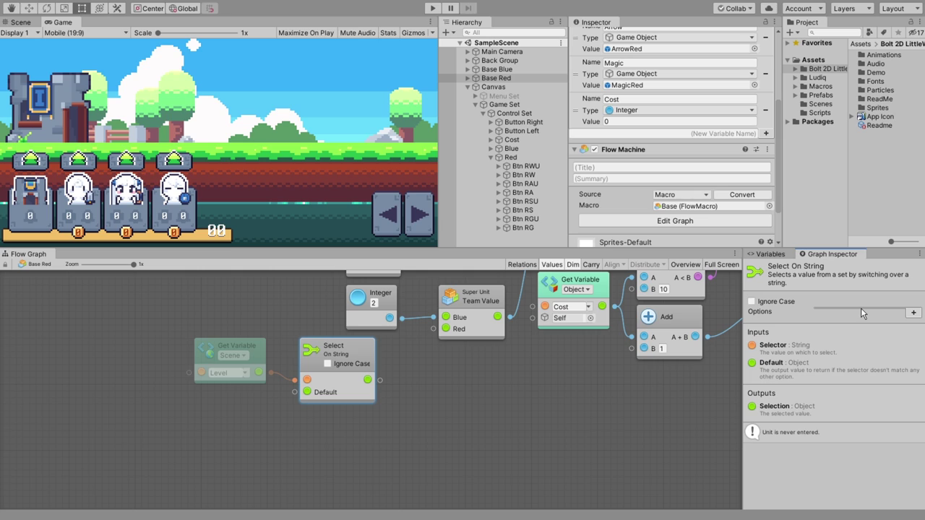
pyautogui.click(913, 314)
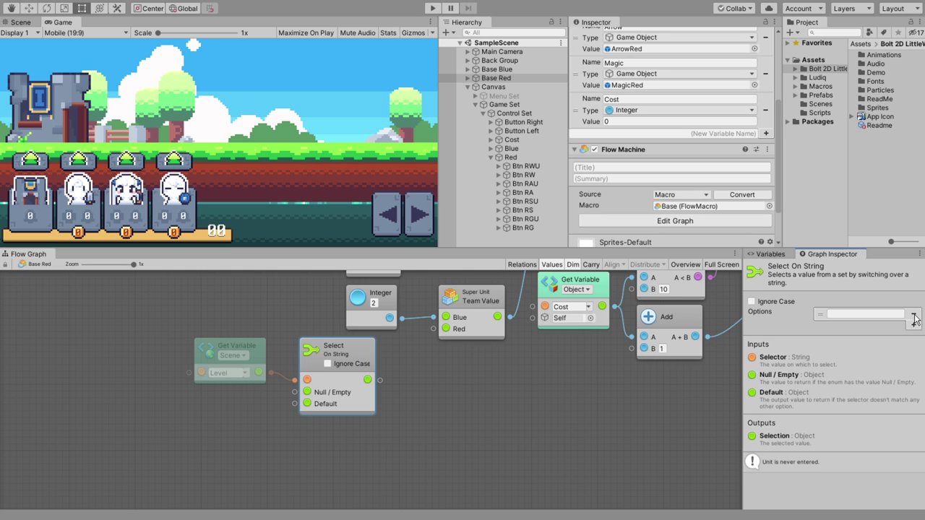
pyautogui.click(913, 326)
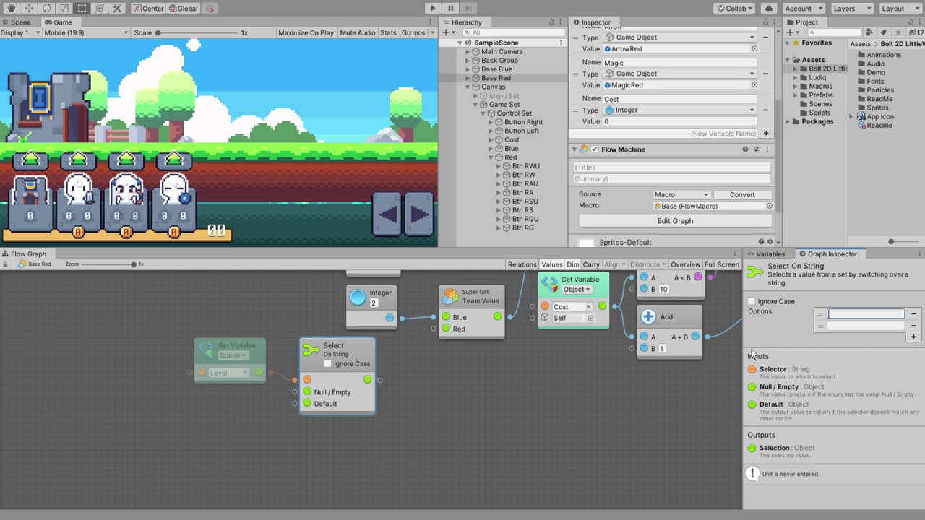
pyautogui.write('Easy')
pyautogui.click(860, 324)
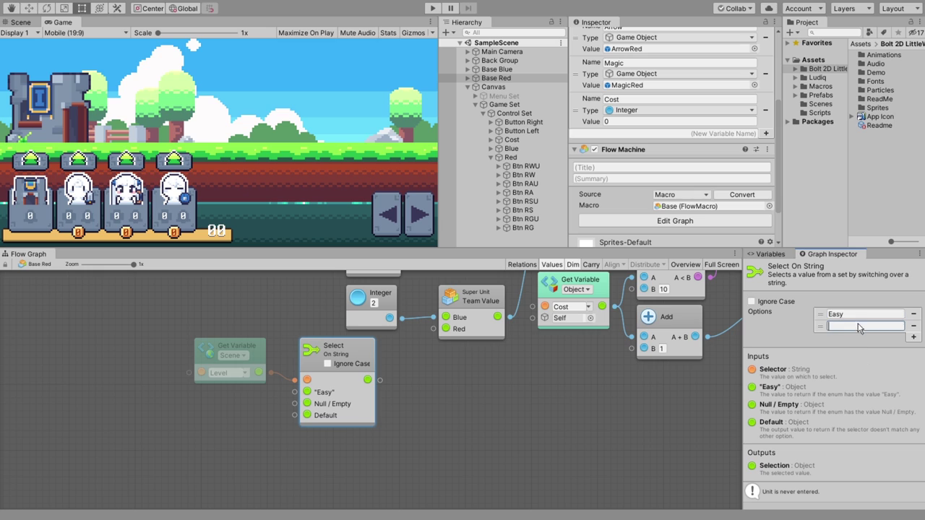
pyautogui.write('Normal')
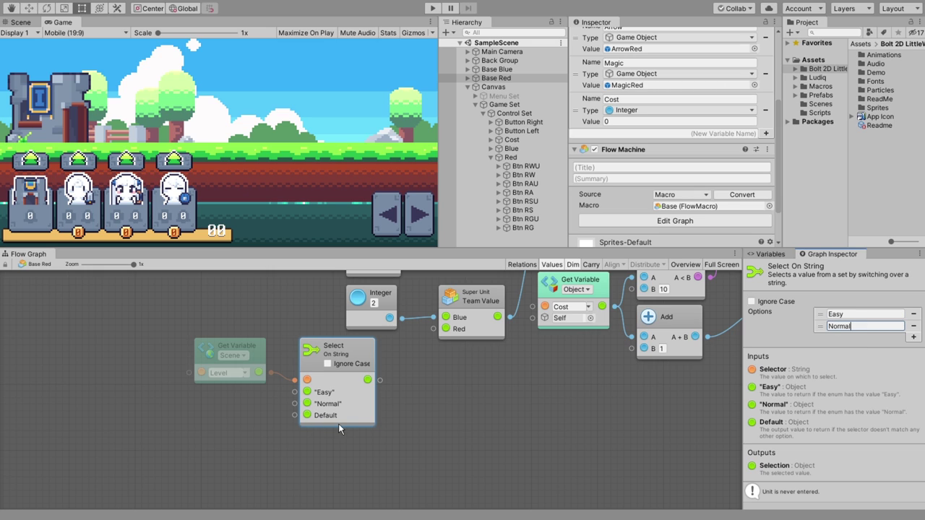
# Add Float nodes of 2 and 1.75 beside the Select options.
pyautogui.rightClick(338, 304)
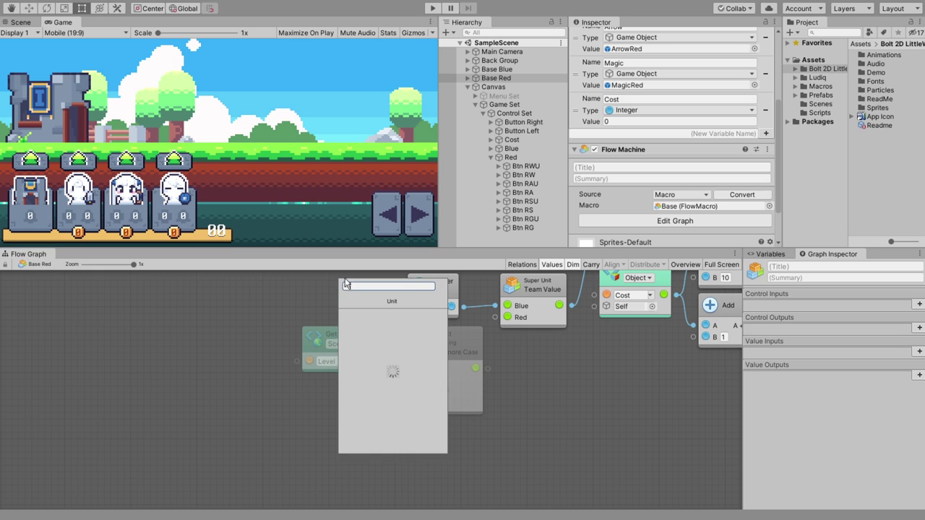
pyautogui.write('float')
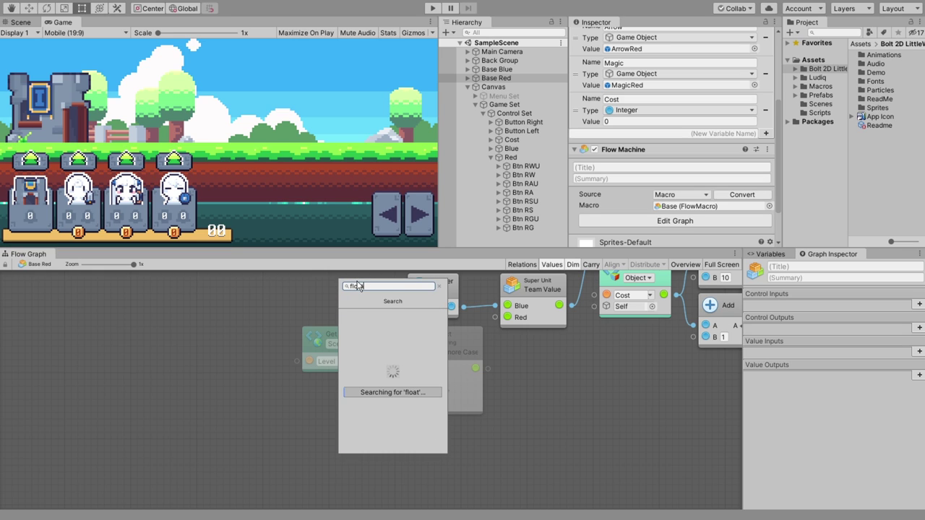
pyautogui.press('Return')
pyautogui.press('Return')
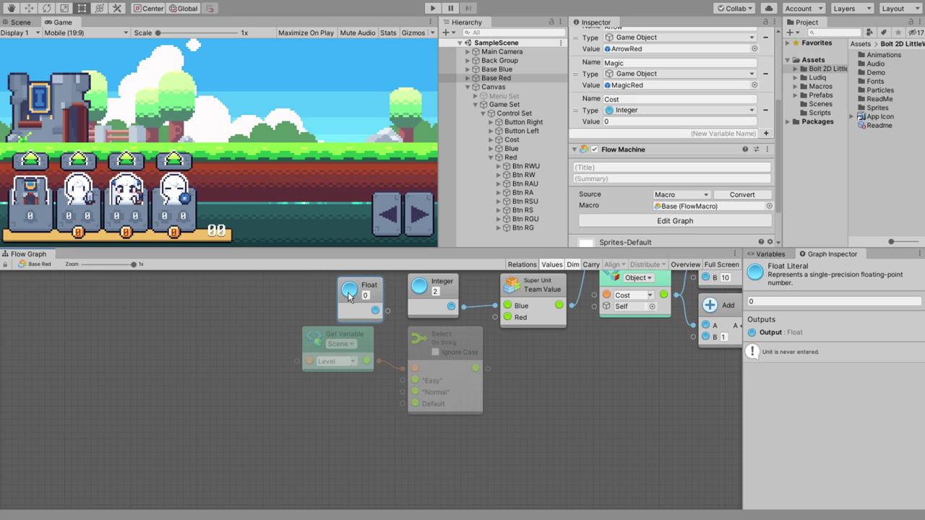
pyautogui.moveTo(343, 310)
pyautogui.mouseDown()
pyautogui.moveTo(335, 415)
pyautogui.moveTo(403, 381)
pyautogui.mouseUp()
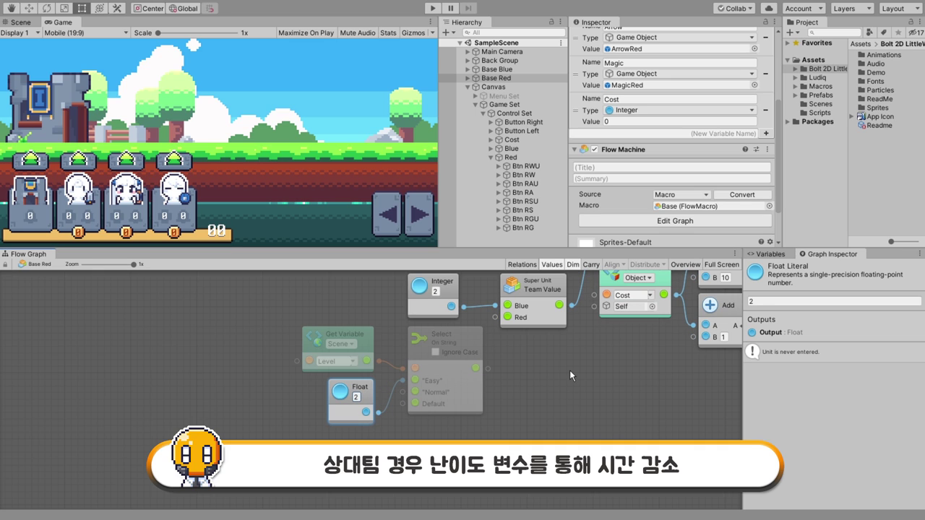
pyautogui.write('2')
pyautogui.scroll(-1, 405, 423)
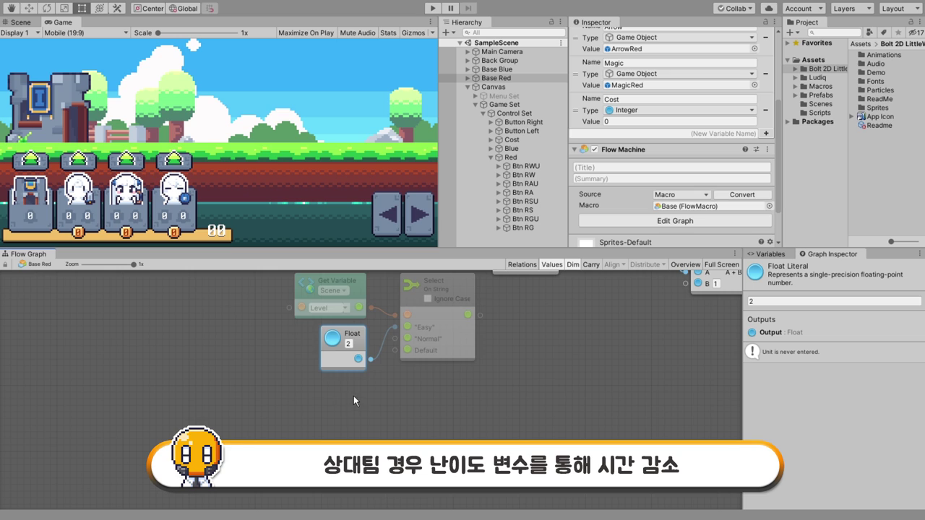
pyautogui.hotkey('ctrl', 'd')
pyautogui.moveTo(354, 395)
pyautogui.mouseDown()
pyautogui.moveTo(342, 414)
pyautogui.moveTo(407, 339)
pyautogui.mouseUp()
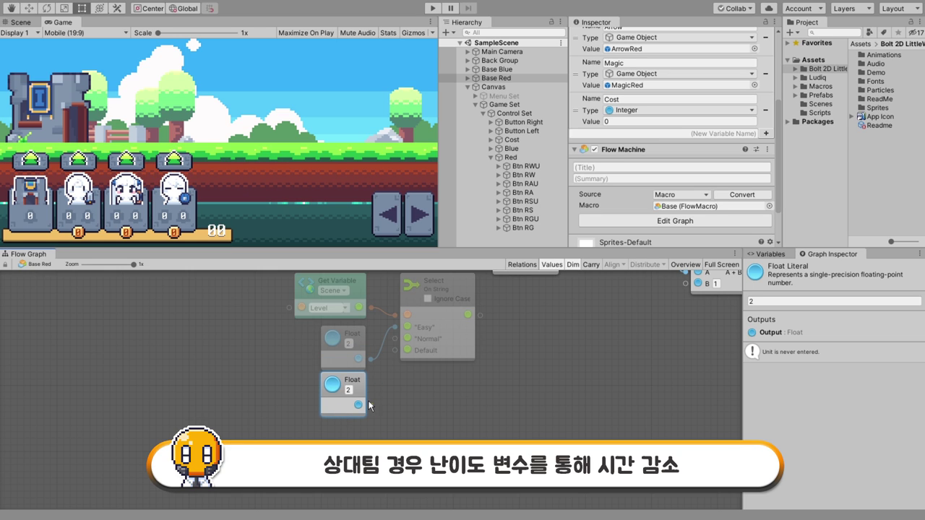
pyautogui.doubleClick(349, 390)
pyautogui.write('1.75')
pyautogui.click(404, 417)
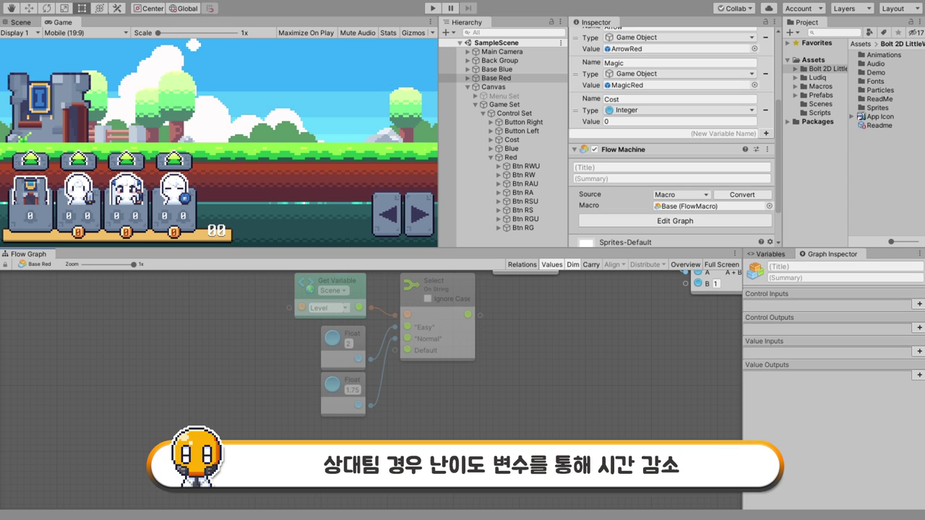
# Duplicate the 1.75 node as a 1.5 Float and wire it to Select's Default case.
pyautogui.click(352, 407)
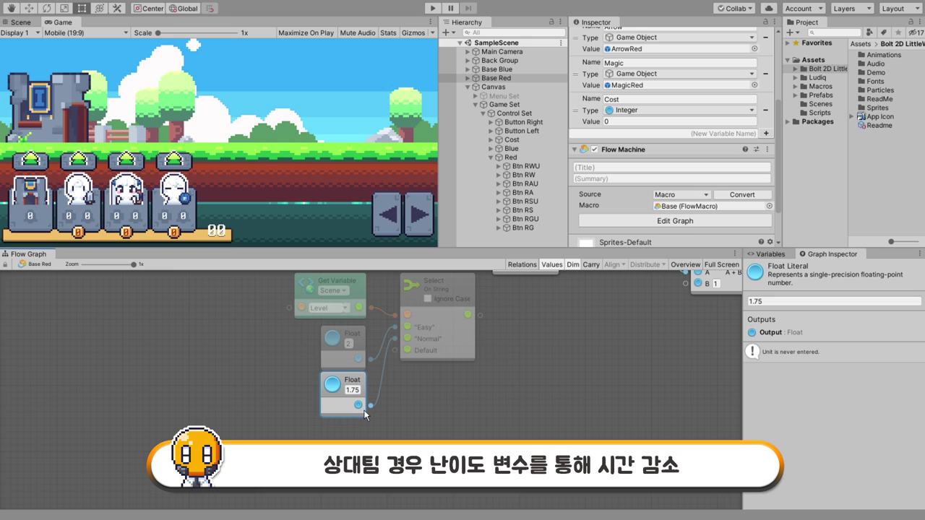
pyautogui.hotkey('ctrl', 'd')
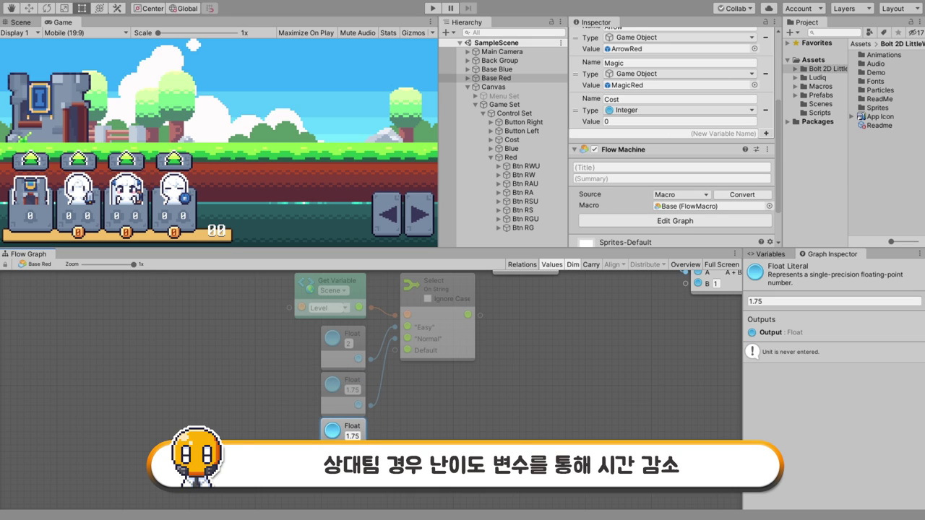
pyautogui.click(353, 436)
pyautogui.write('1.5')
pyautogui.moveTo(358, 451); pyautogui.dragTo(406, 350)
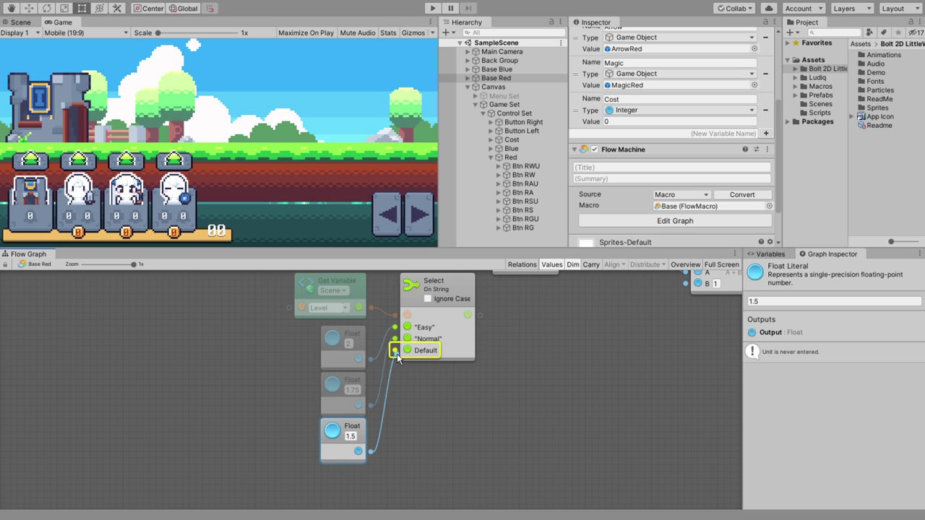
pyautogui.click(475, 407)
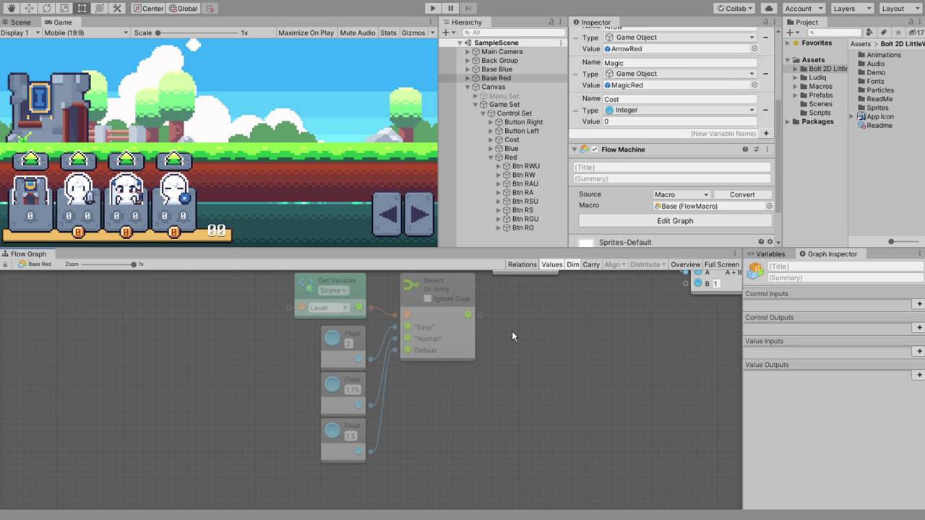
# Connect the Select On String output to Team Value's Red input and frame the whole loop.
pyautogui.moveTo(511, 331); pyautogui.dragTo(400, 413, button='middle')
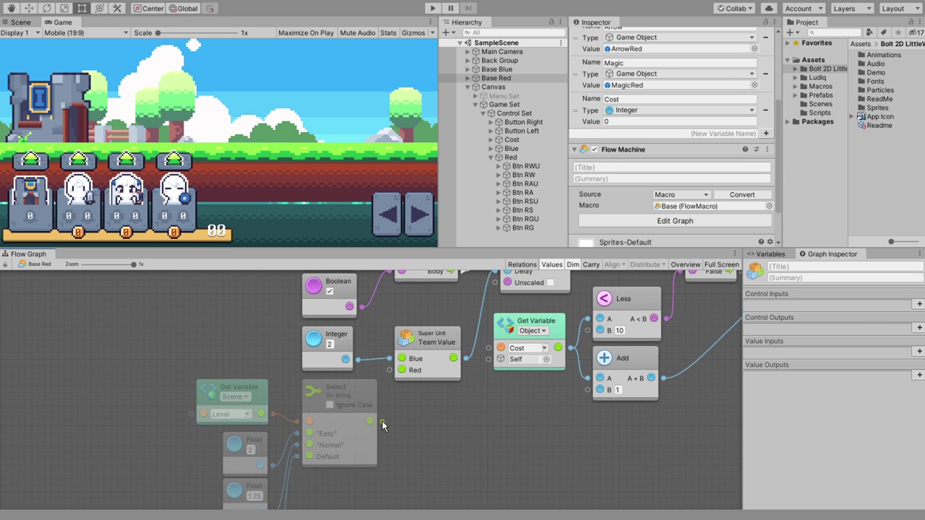
pyautogui.moveTo(383, 424); pyautogui.dragTo(401, 370)
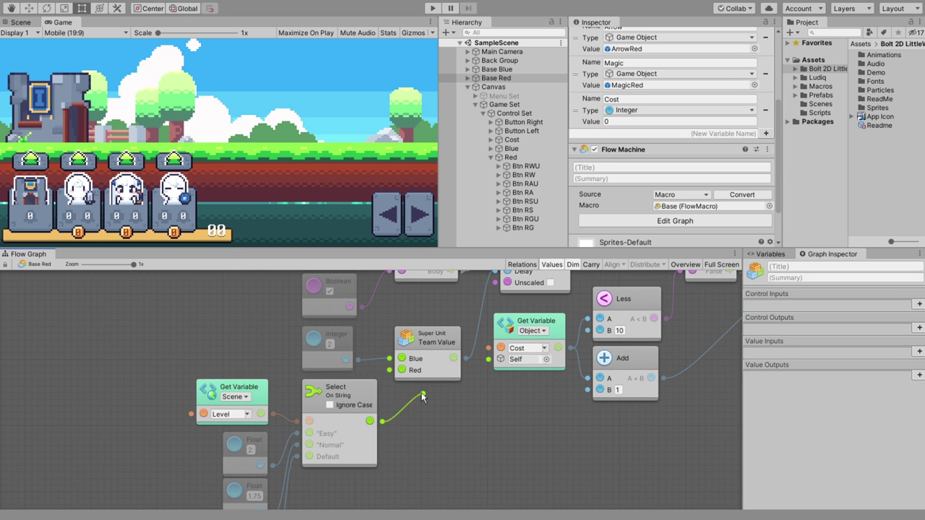
pyautogui.click(438, 348)
pyautogui.click(521, 385)
pyautogui.moveTo(521, 385); pyautogui.dragTo(468, 449, button='middle')
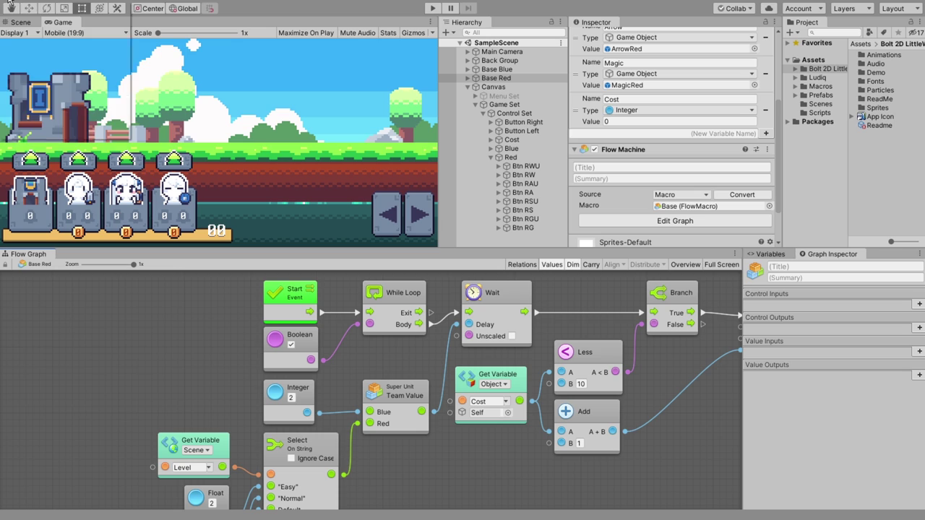
# Set the scene variable Level's value to Hard.
pyautogui.click(762, 260)
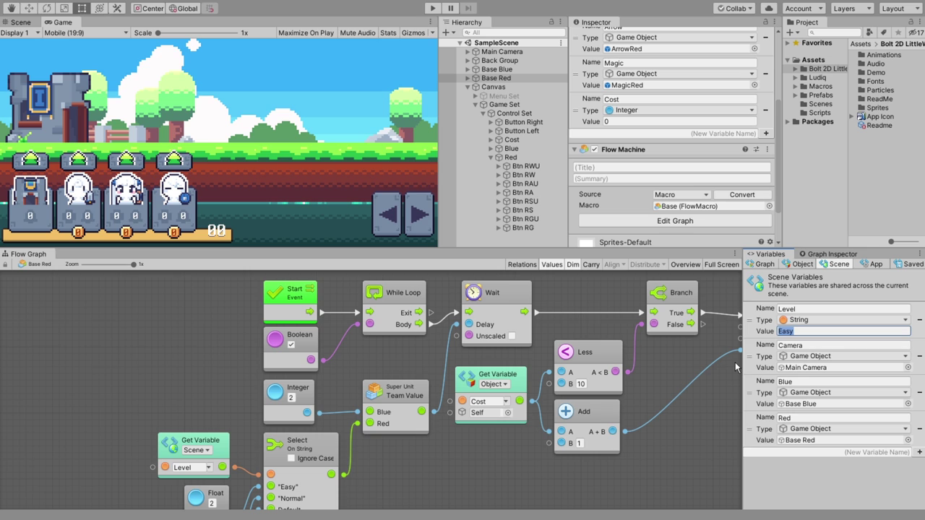
pyautogui.write('Hard')
pyautogui.scroll(-3, 390, 453)
pyautogui.scroll(-7, 302, 399)
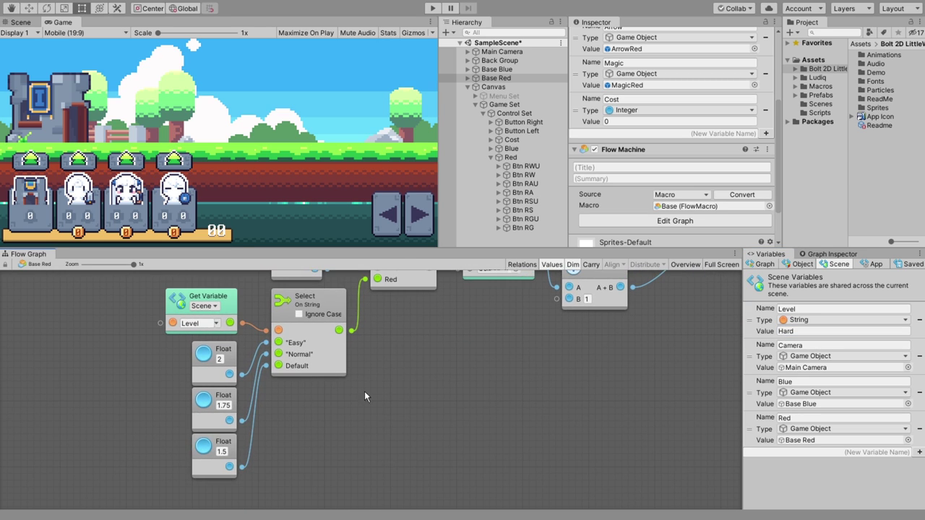
pyautogui.scroll(5, 438, 346)
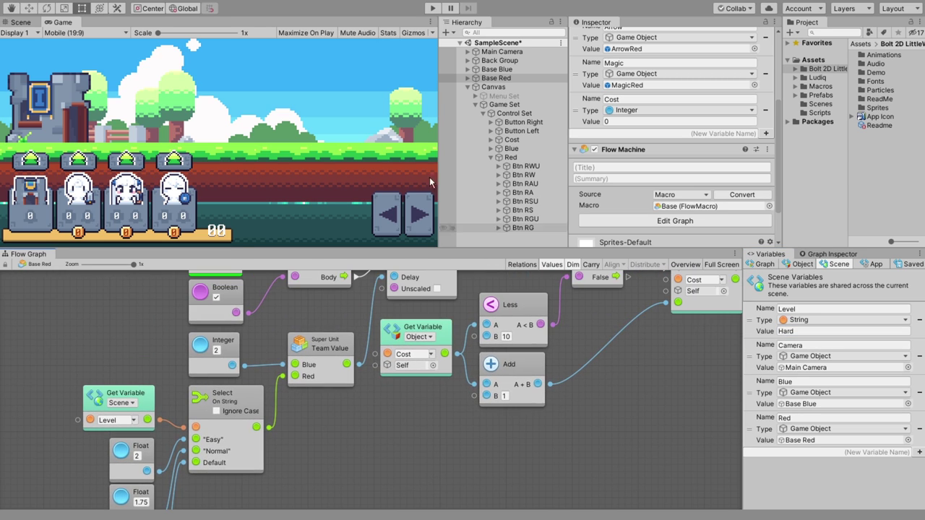
# Enter play mode, open Base Red's AI graph, and pan across the battlefield.
pyautogui.click(434, 8)
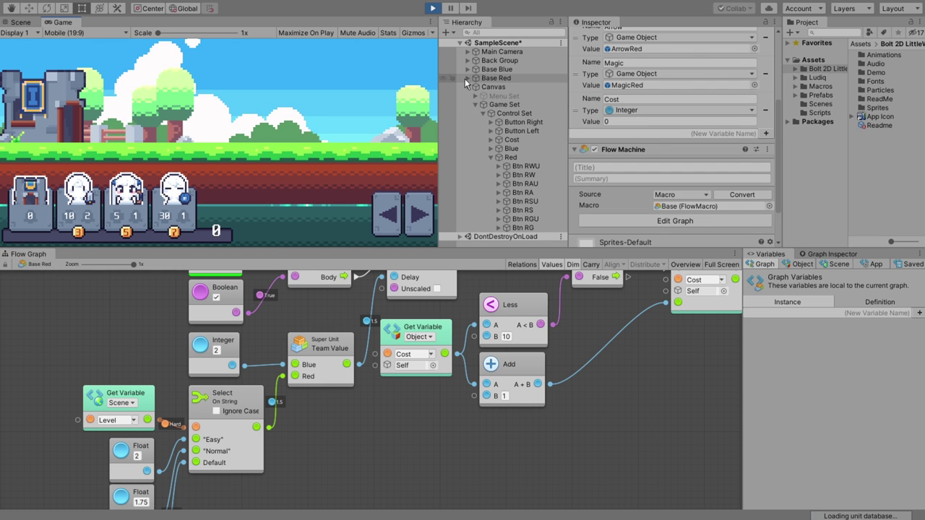
pyautogui.click(467, 78)
pyautogui.click(502, 102)
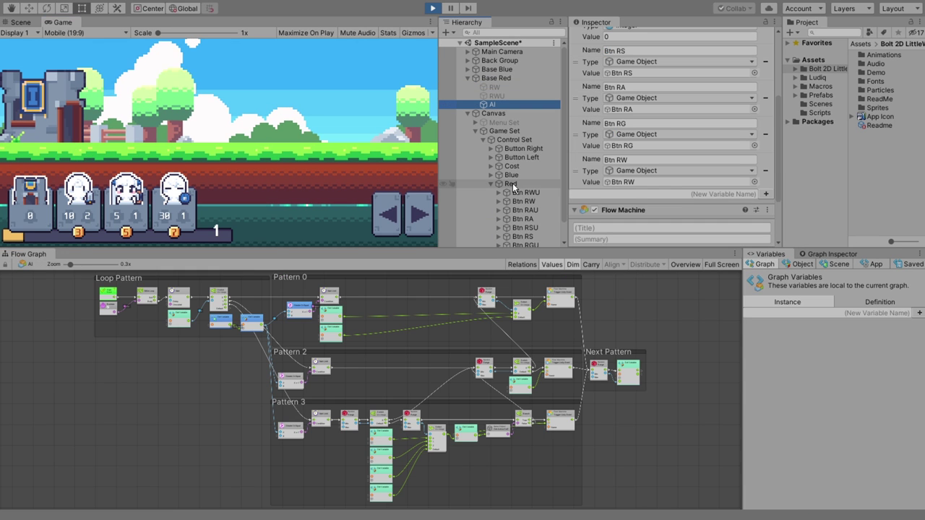
pyautogui.click(420, 221)
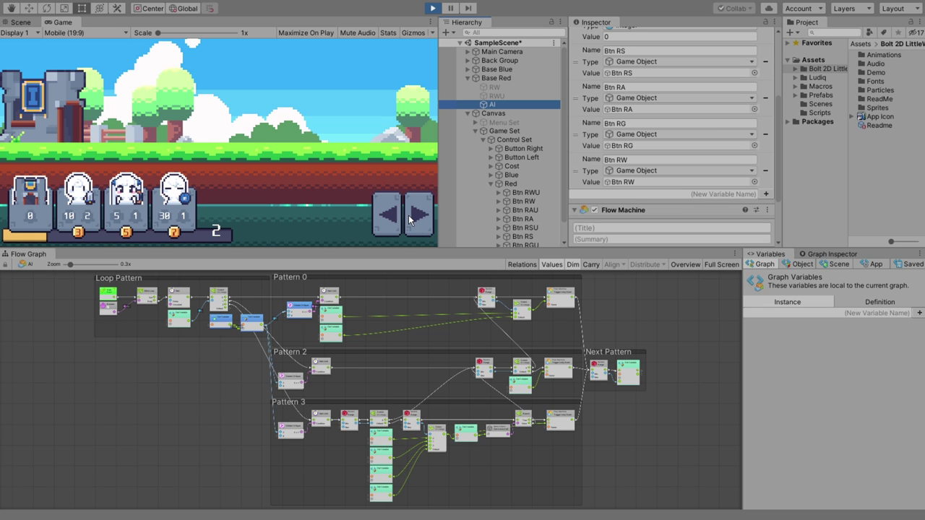
pyautogui.click(408, 215)
pyautogui.click(417, 219)
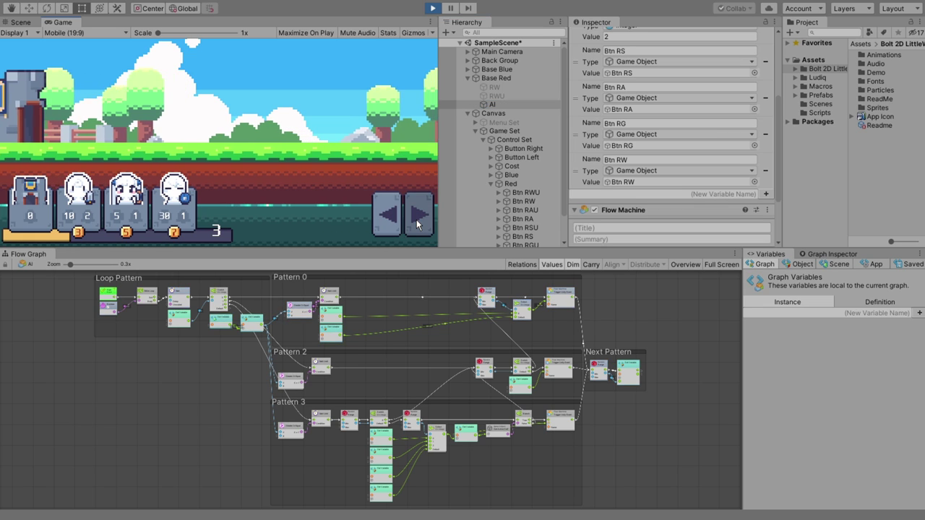
pyautogui.click(389, 227)
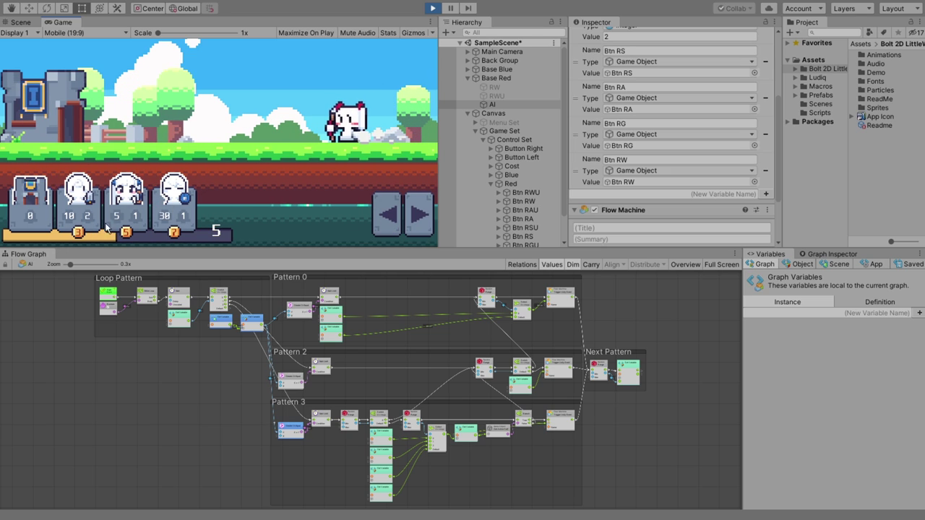
# Deploy a 3-coin sword knight, a 5-cost unit and two more sword units to test Red's timing.
pyautogui.click(80, 217)
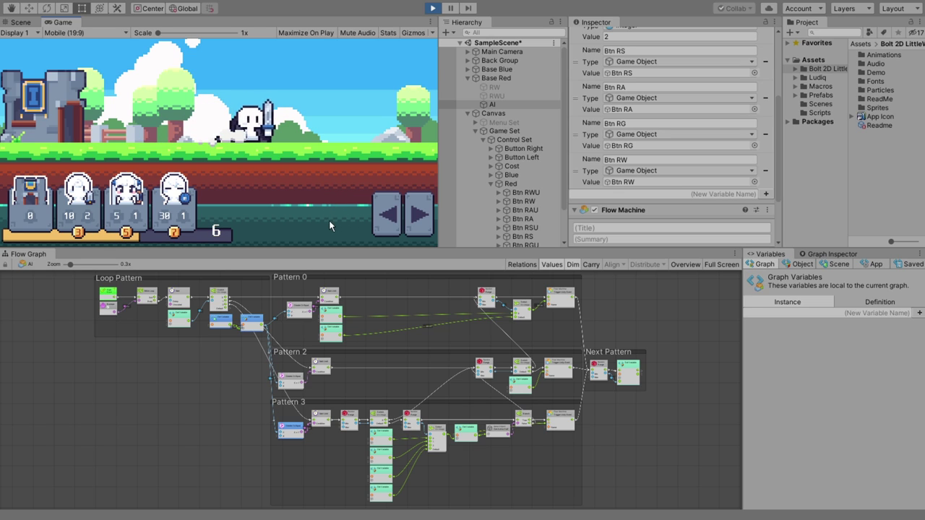
pyautogui.click(417, 225)
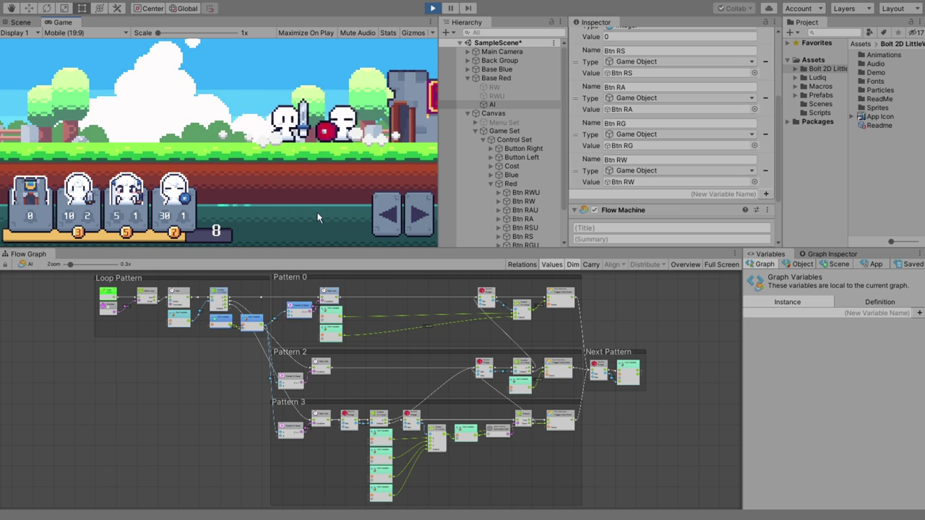
pyautogui.click(137, 230)
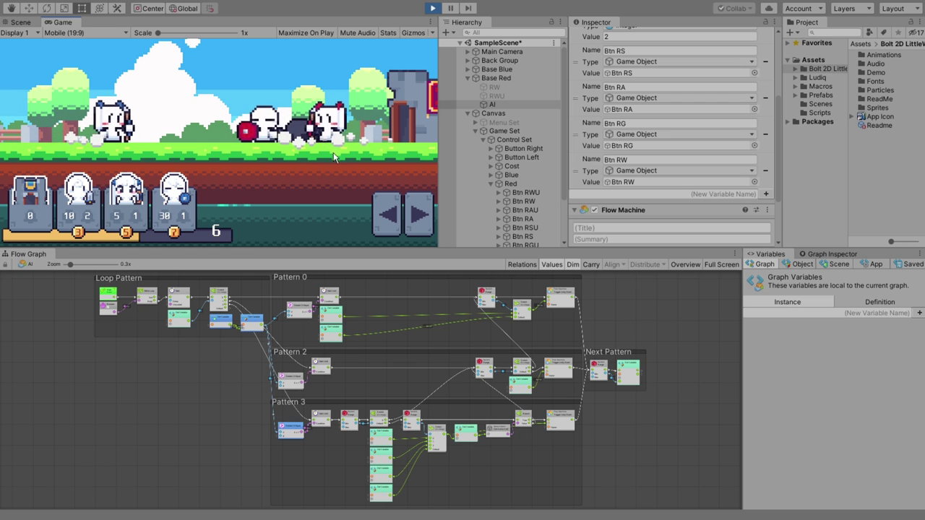
pyautogui.click(389, 229)
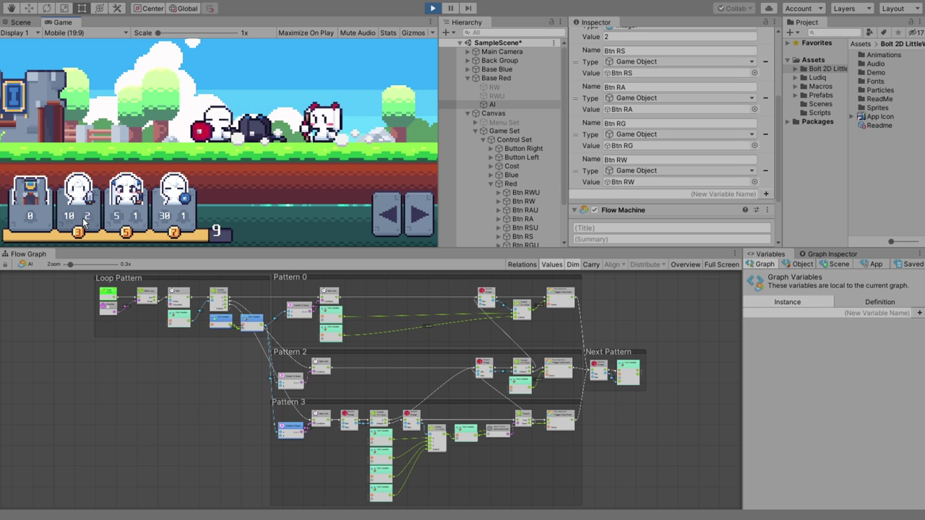
pyautogui.click(131, 226)
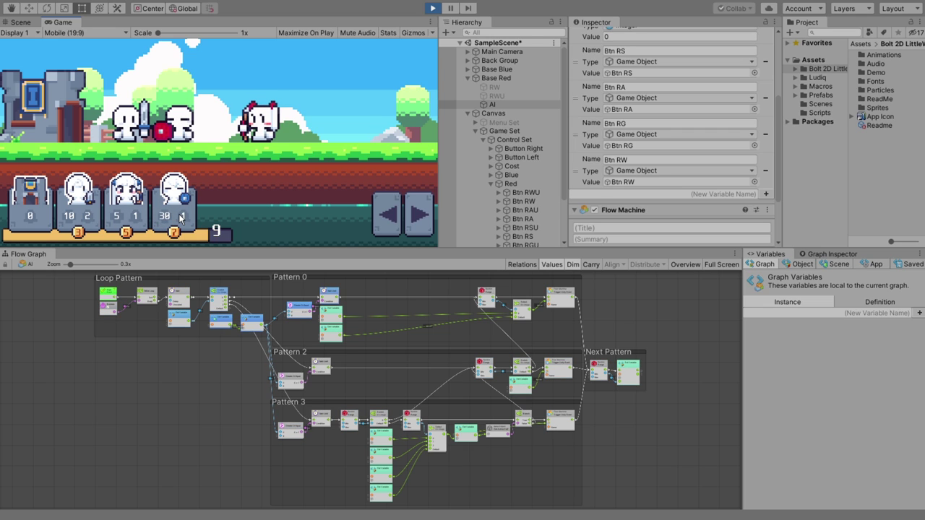
pyautogui.click(85, 216)
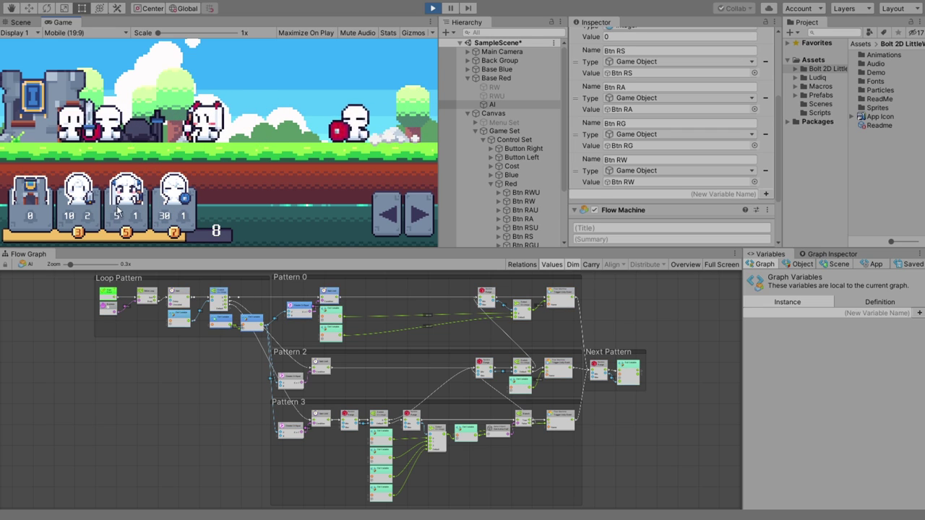